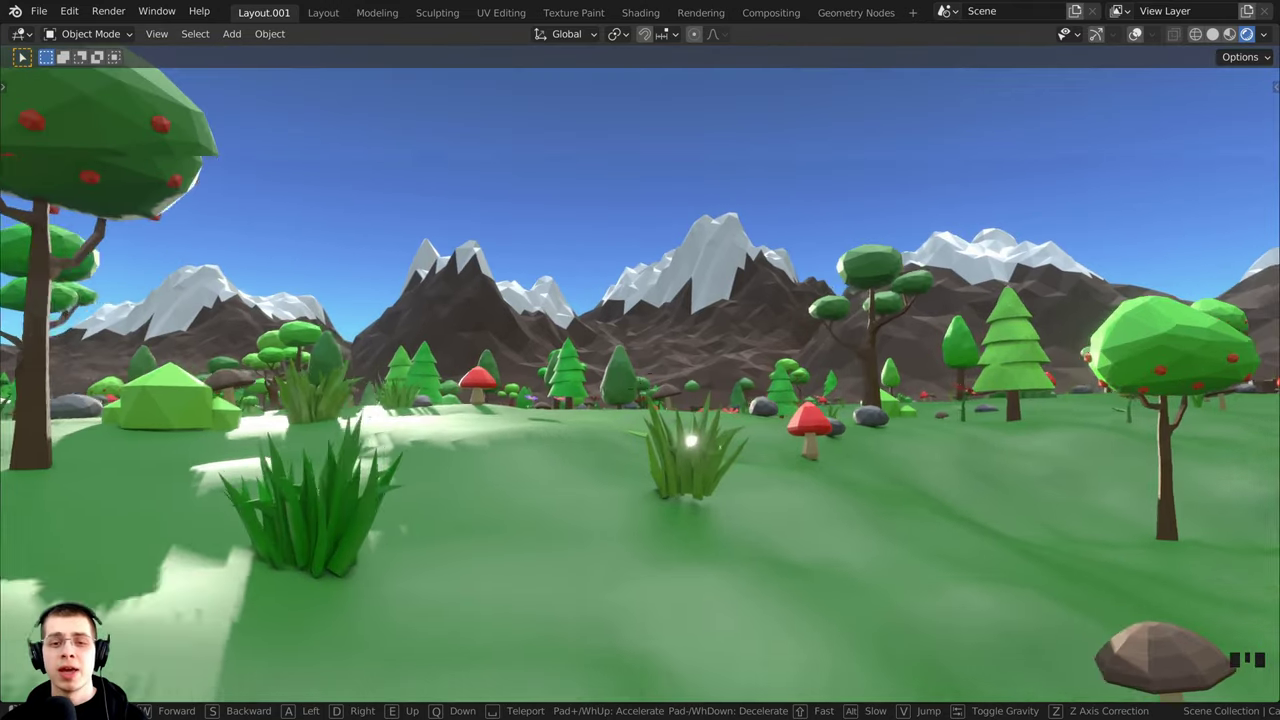
- Walk forward through the low-poly forest in Walk Navigation, looking around at the trees, mushrooms and mountains
key("w")
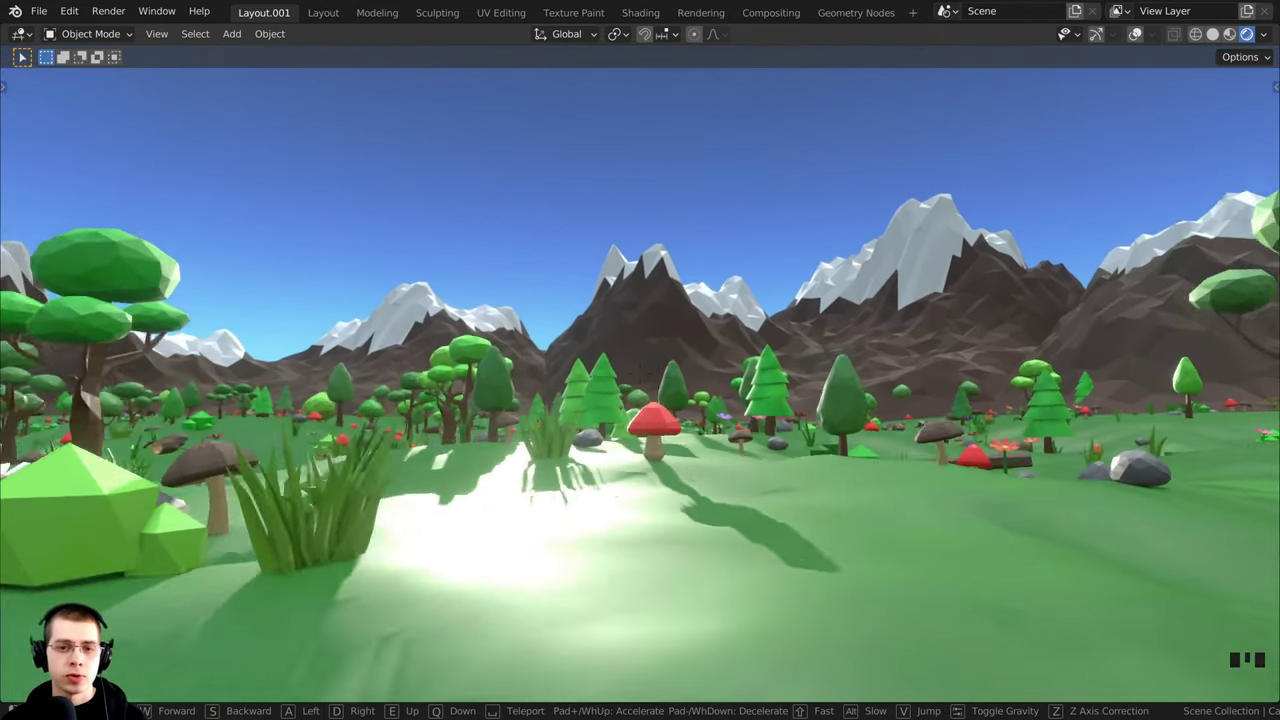
key("w")
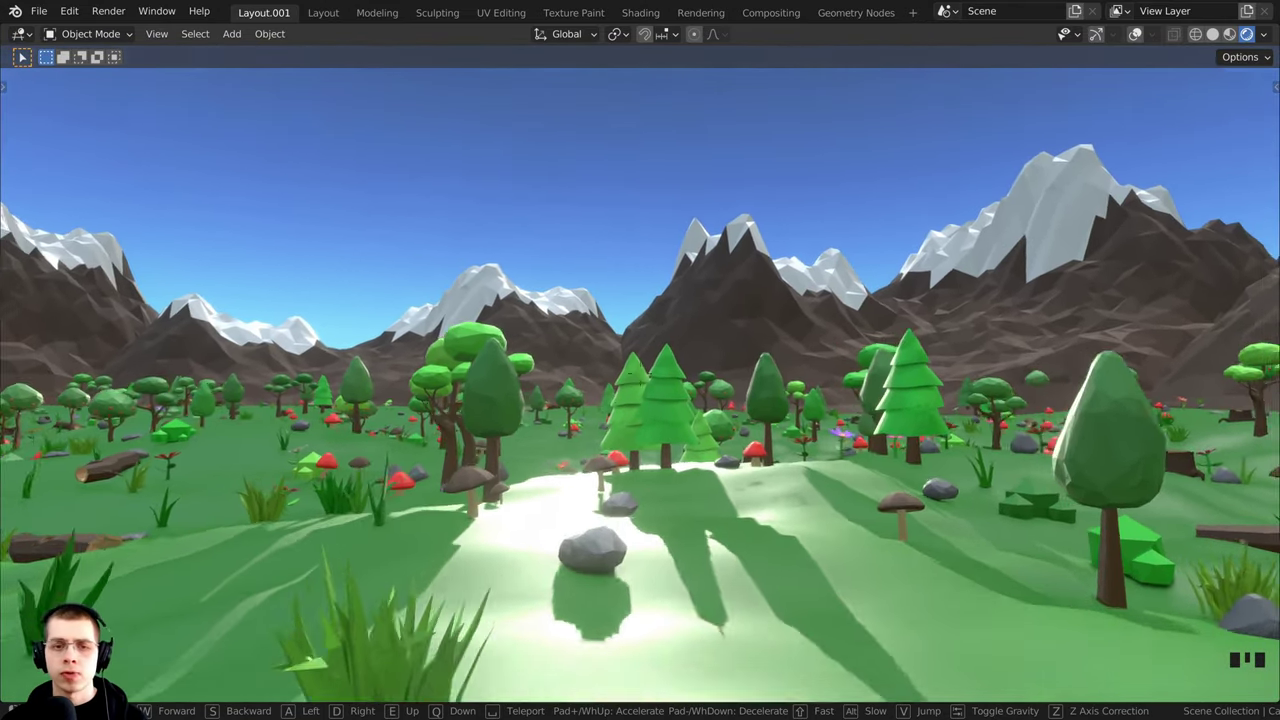
key("w")
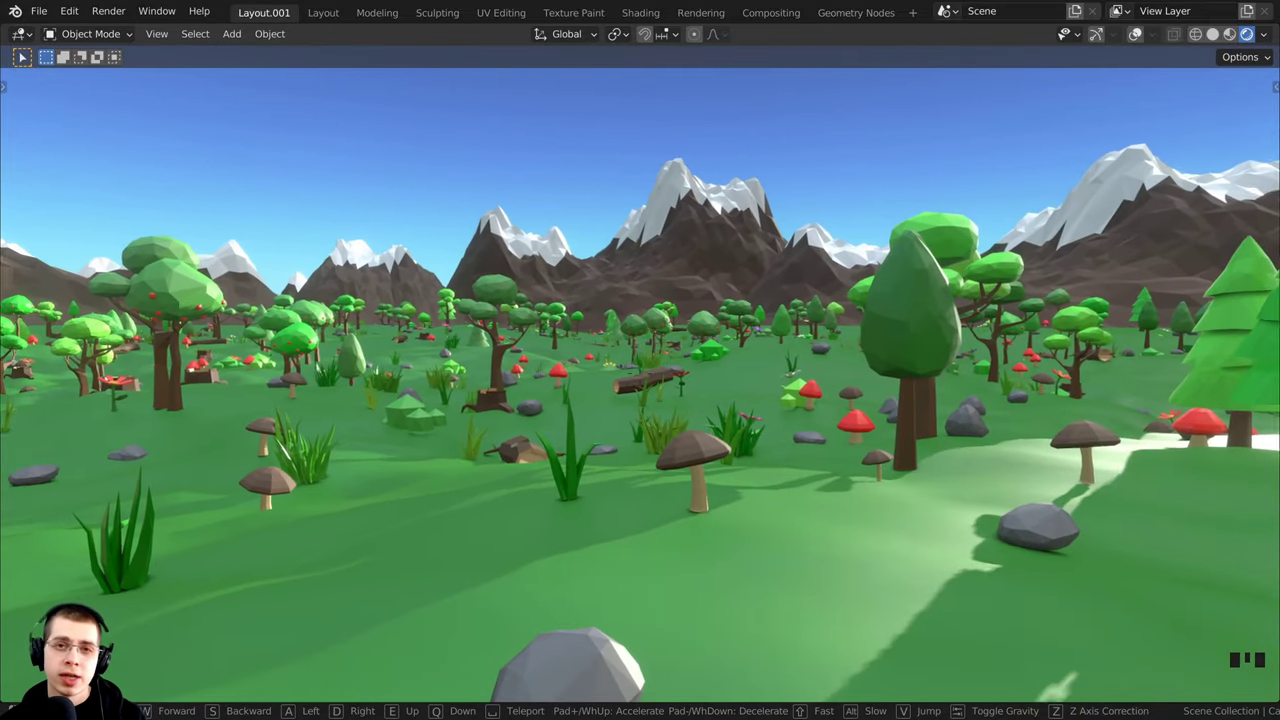
key("w")
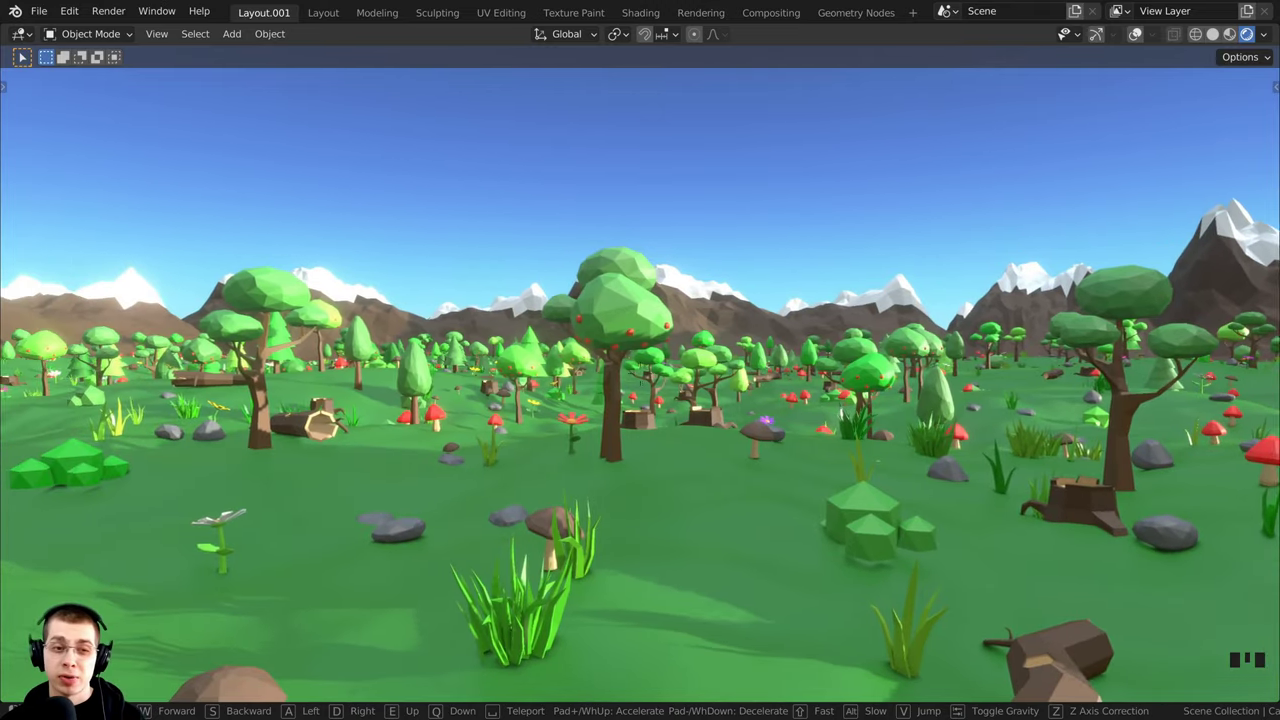
key("w")
key("a")
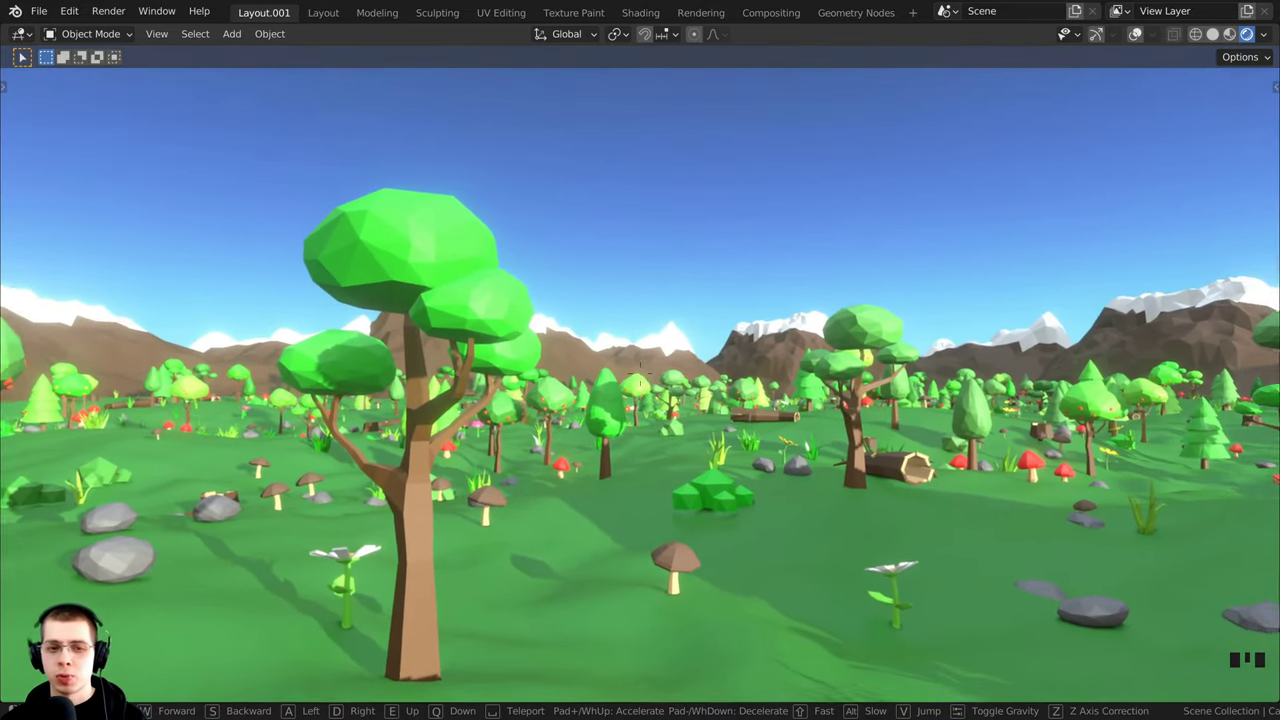
key("w")
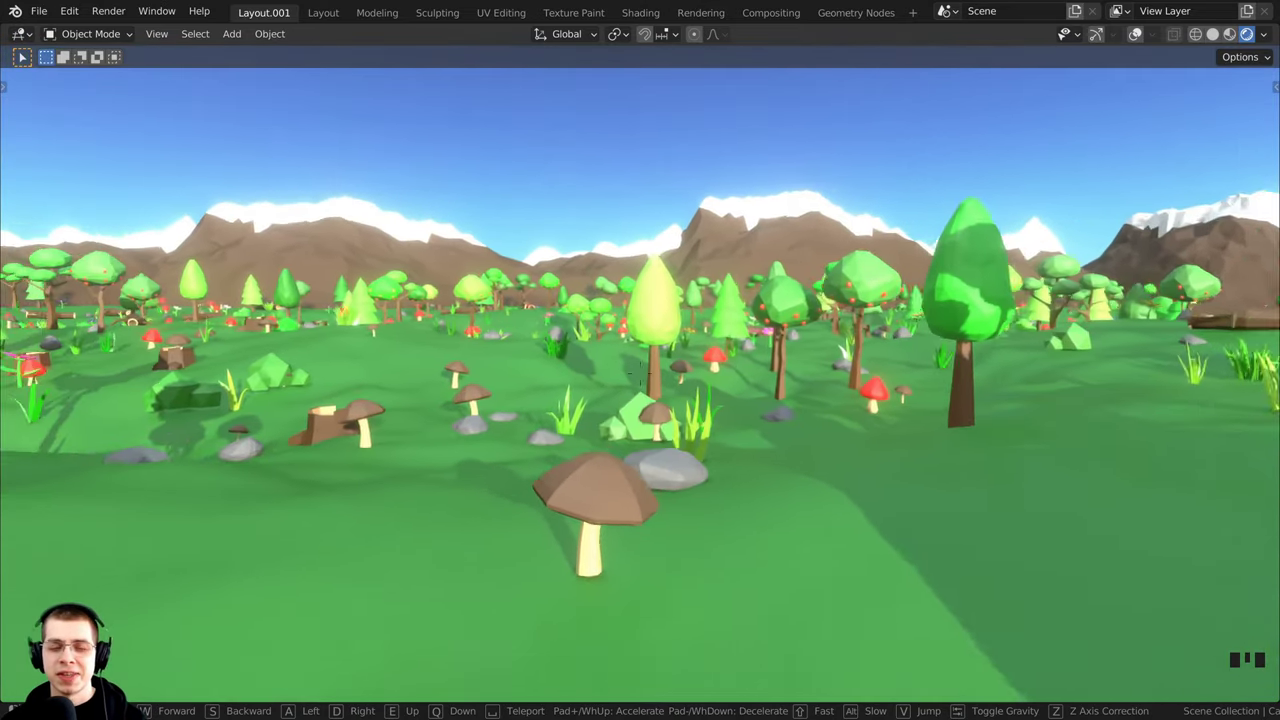
key("w")
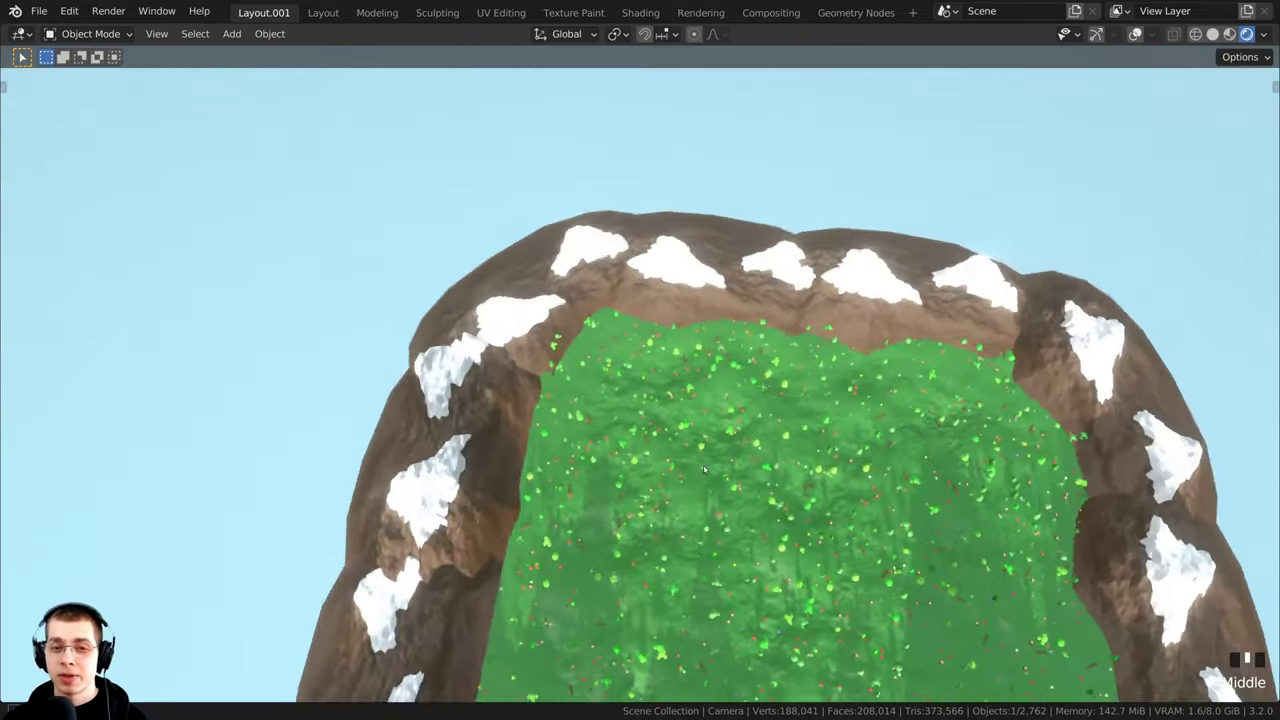
- Orbit, pan and zoom the viewport to examine the terrain from above and the forest close to the ground
middle_click_drag(704, 470, 574, 443)
mouse_move(765, 425)
middle_mouse_down("shift")
mouse_move(803, 442)
mouse_move(753, 446)
mouse_move(766, 420)
middle_mouse_up("shift")
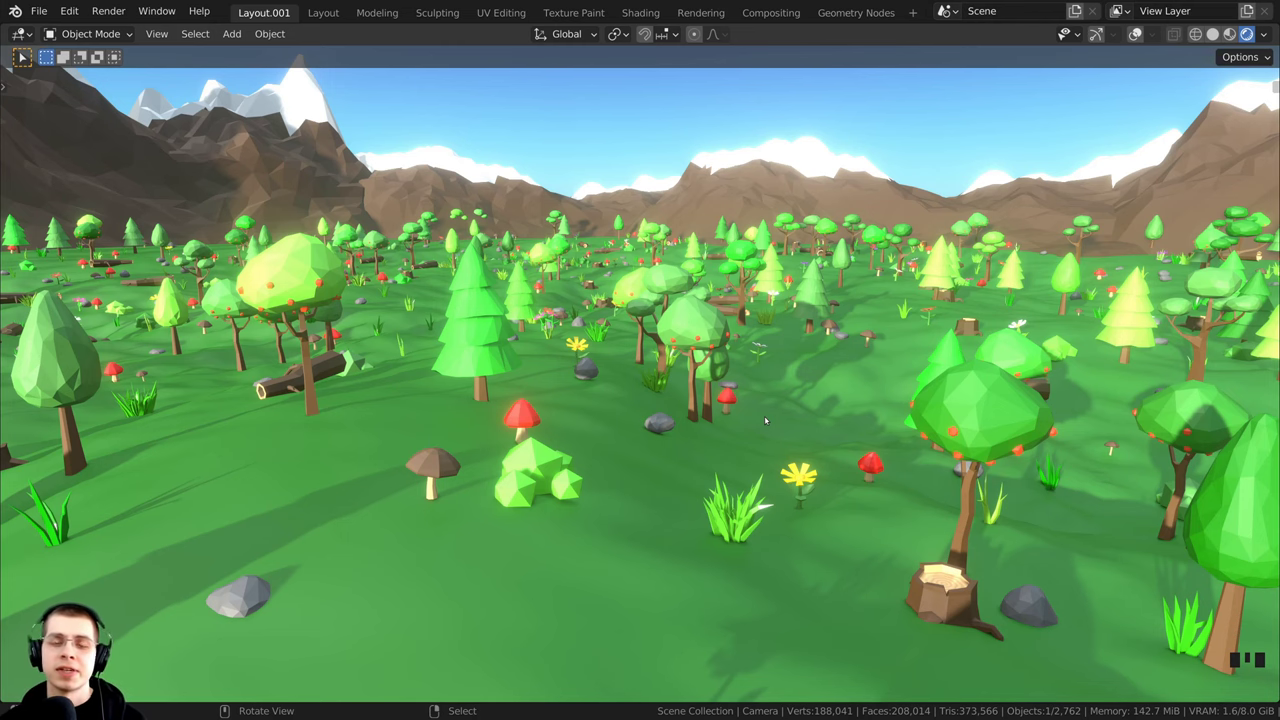
middle_click_drag(764, 415, 748, 268, "shift")
scroll(702, 427, "down", 3, "shift")
scroll(703, 534, "down", 3)
scroll(748, 492, "up", 2)
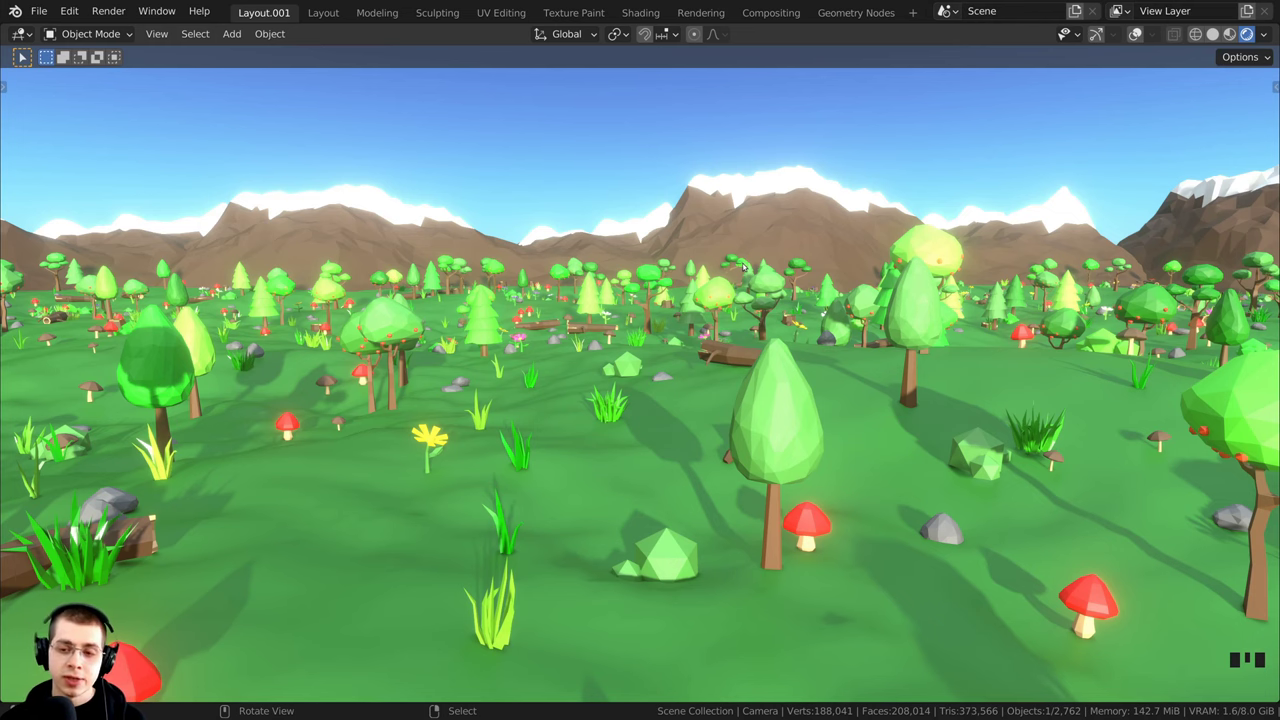
- Enter Walk Navigation, look around the forest in all directions and move forward between the trees
key("shift+grave")
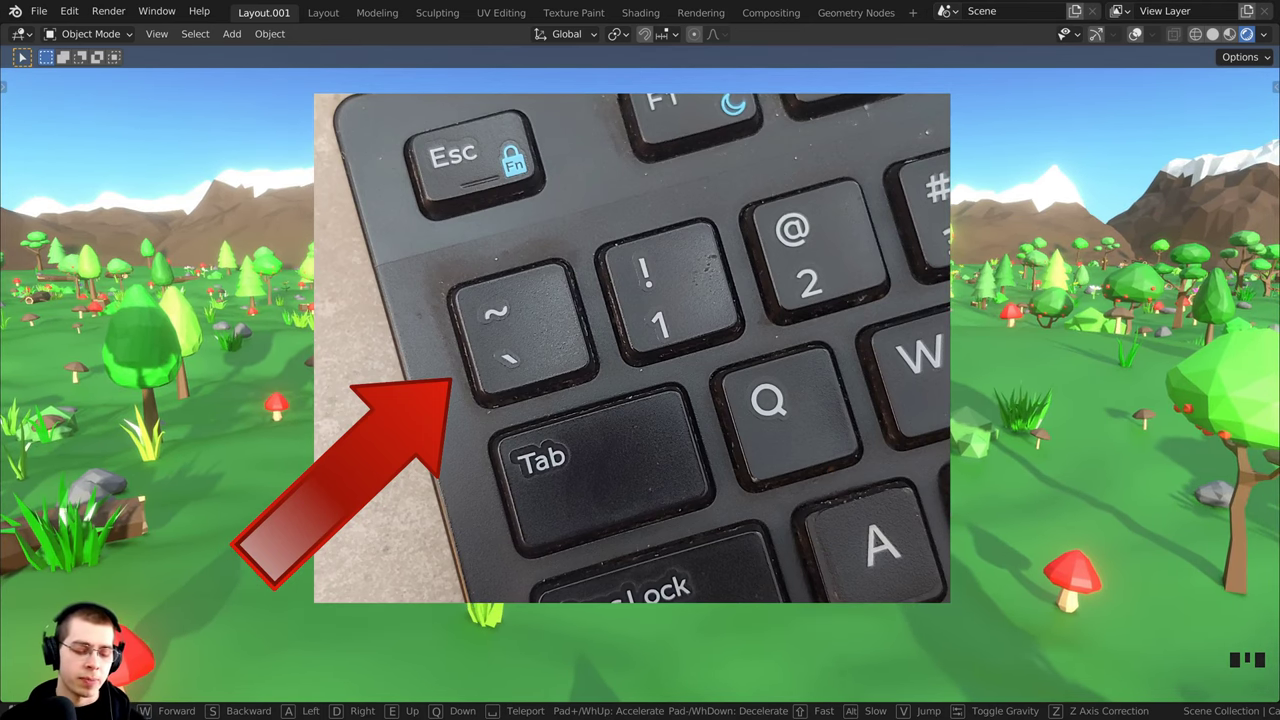
key("w")
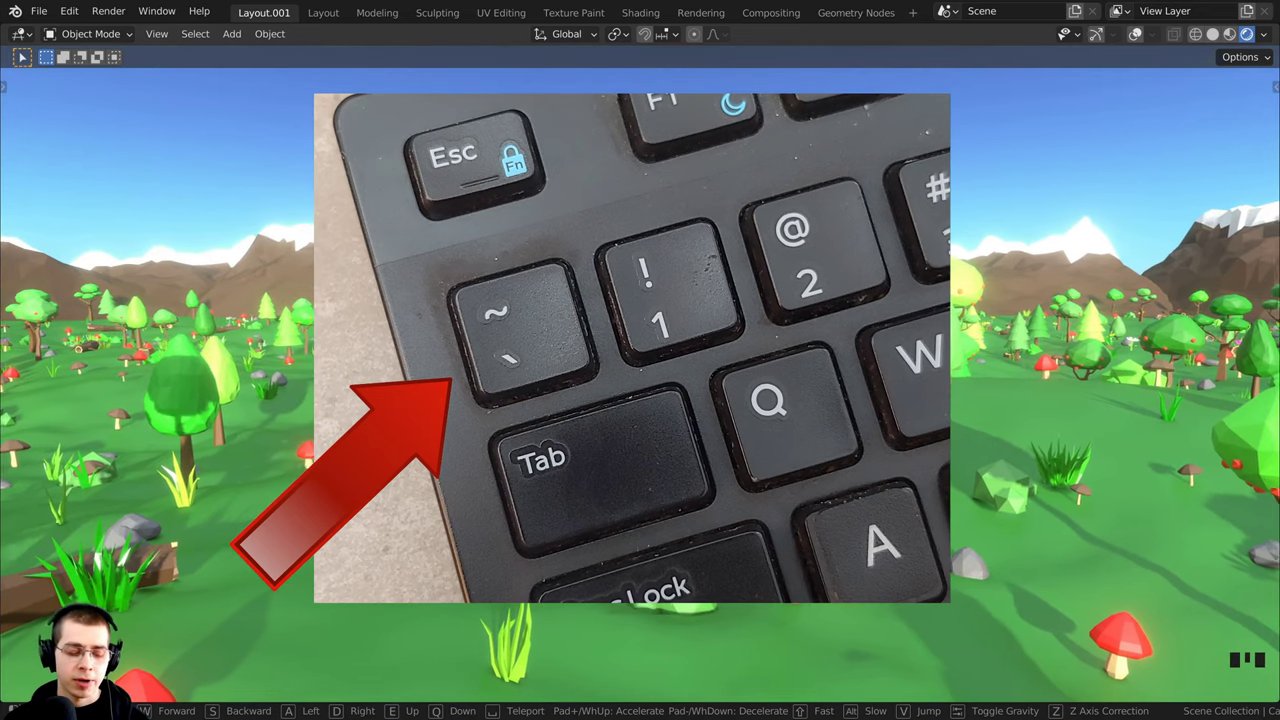
key("w")
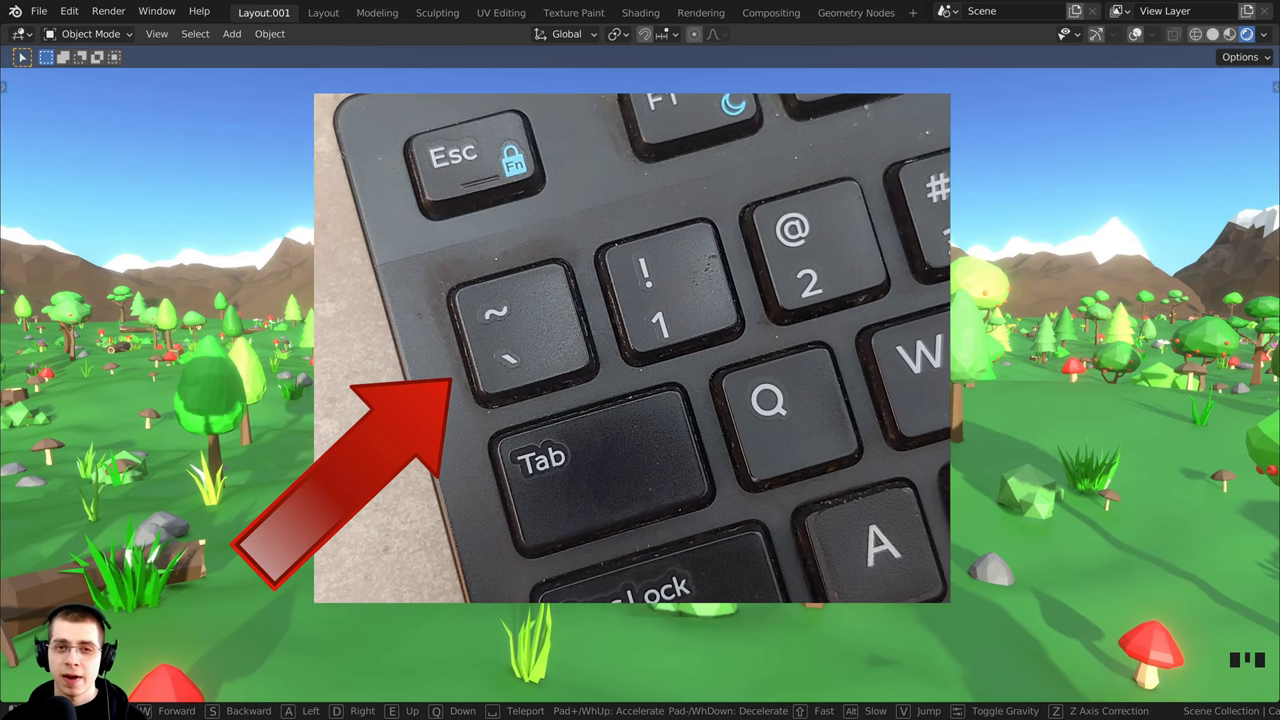
key("w")
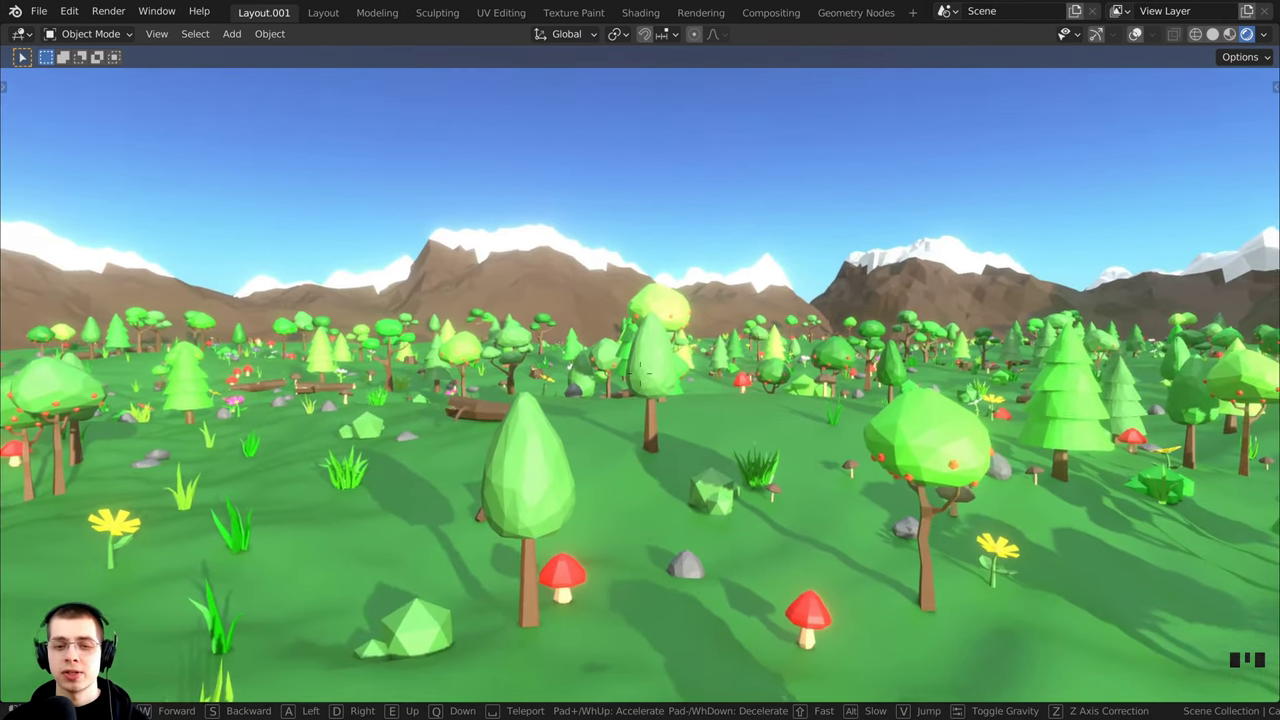
key("w")
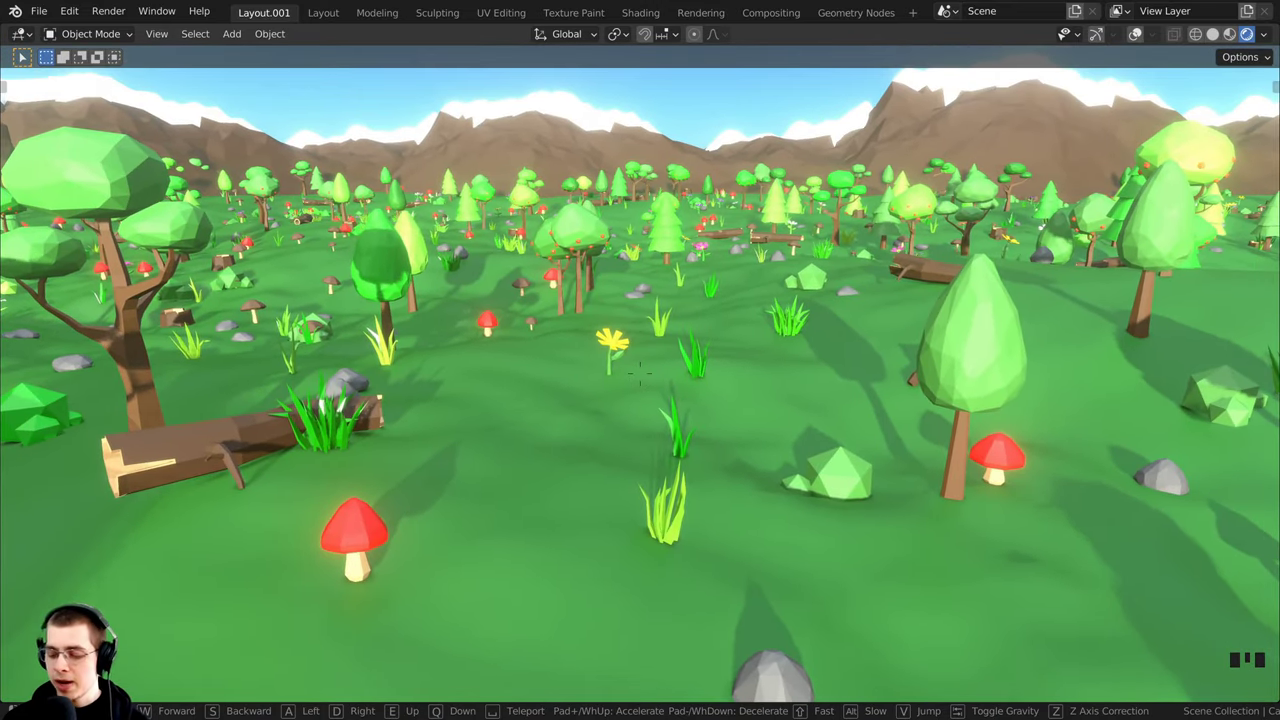
key("w")
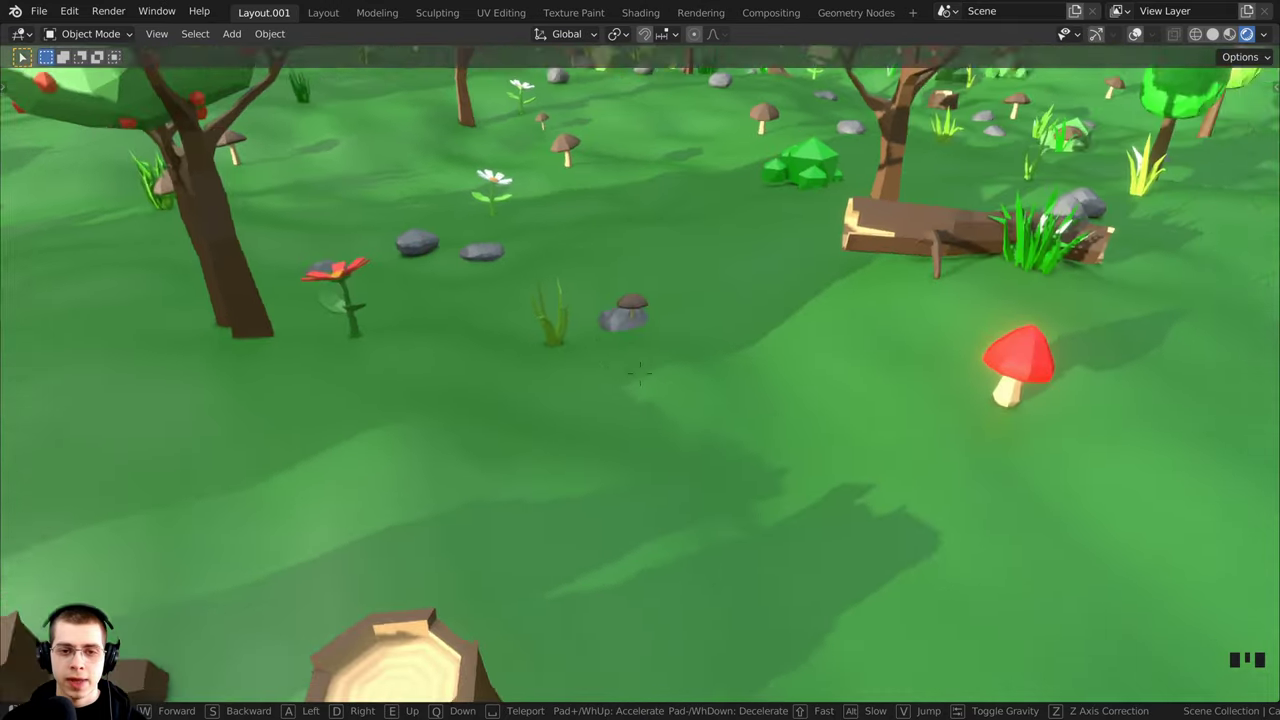
key("w")
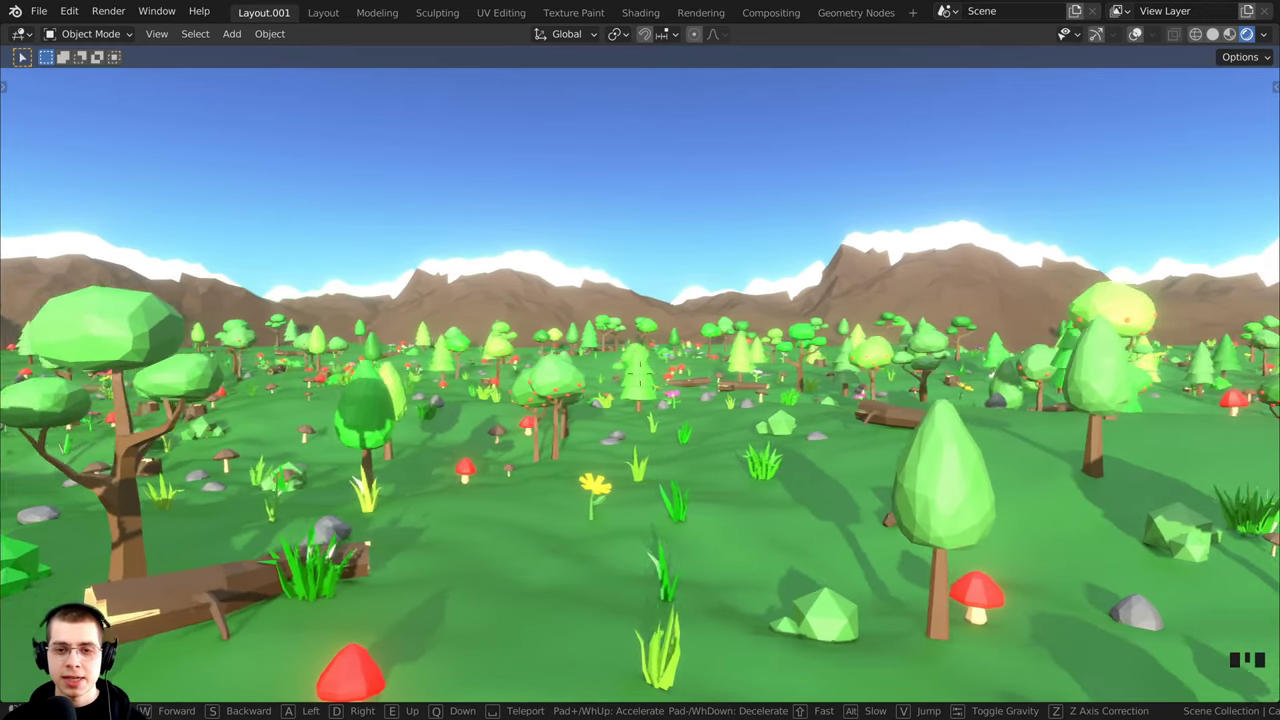
key("w")
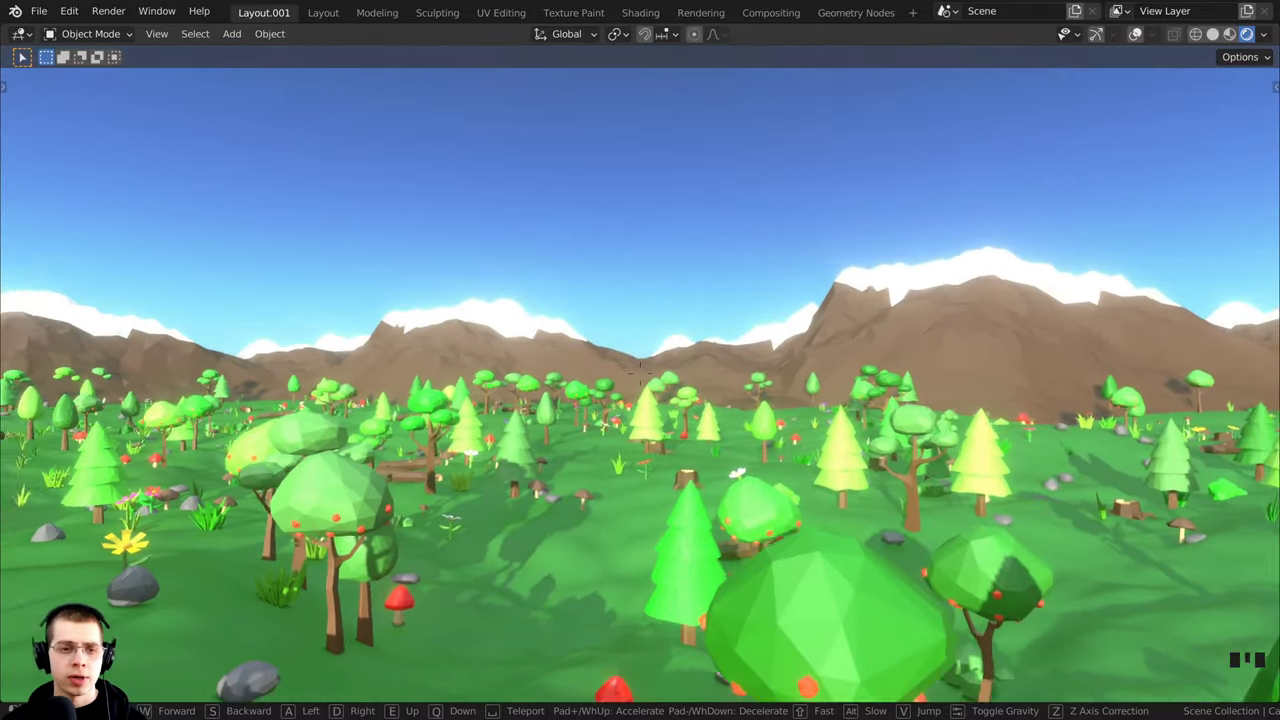
key("w")
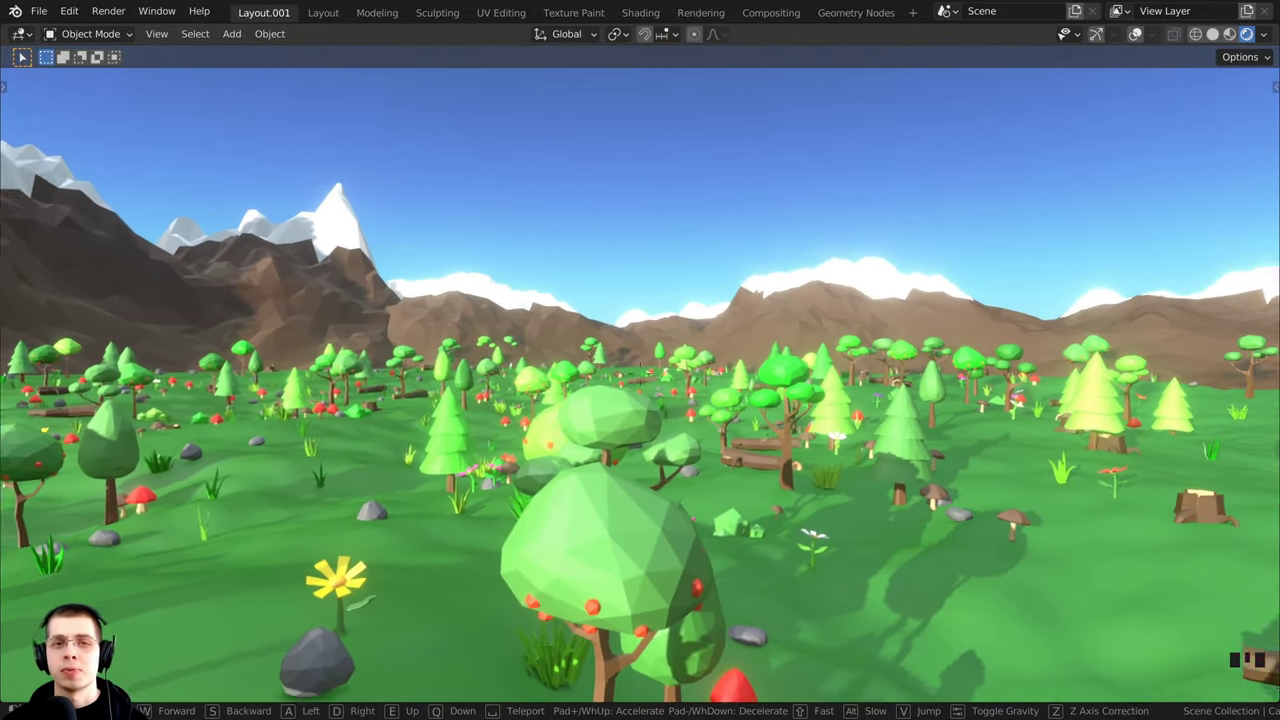
key("w")
key("w")
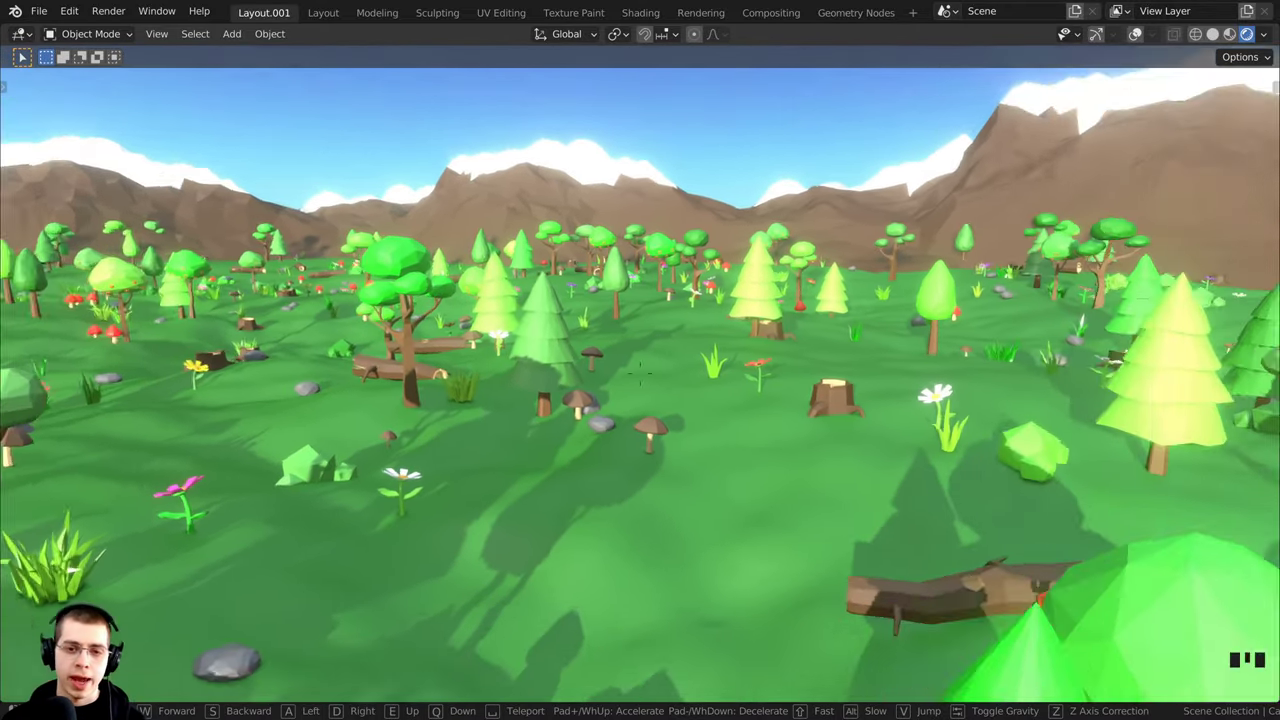
- Move the walk view backward, to the right, up and down over the forest, and end Walk Navigation
key("s")
key("d")
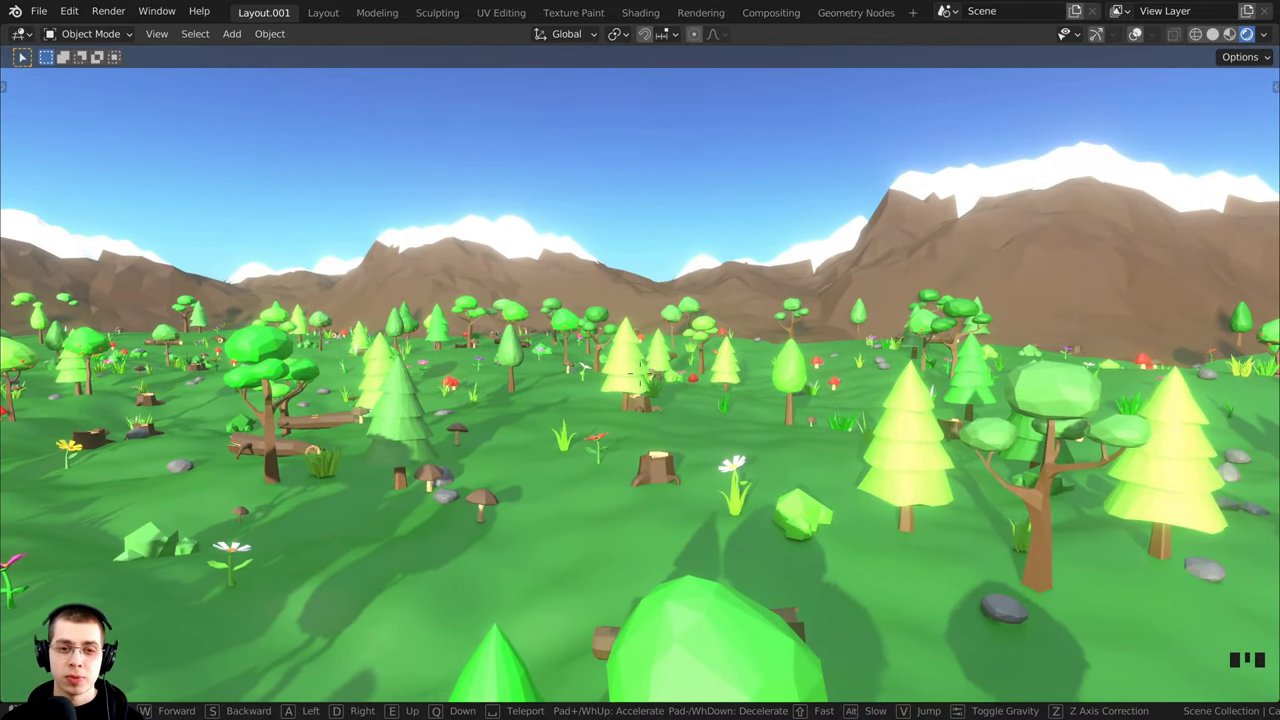
key("e")
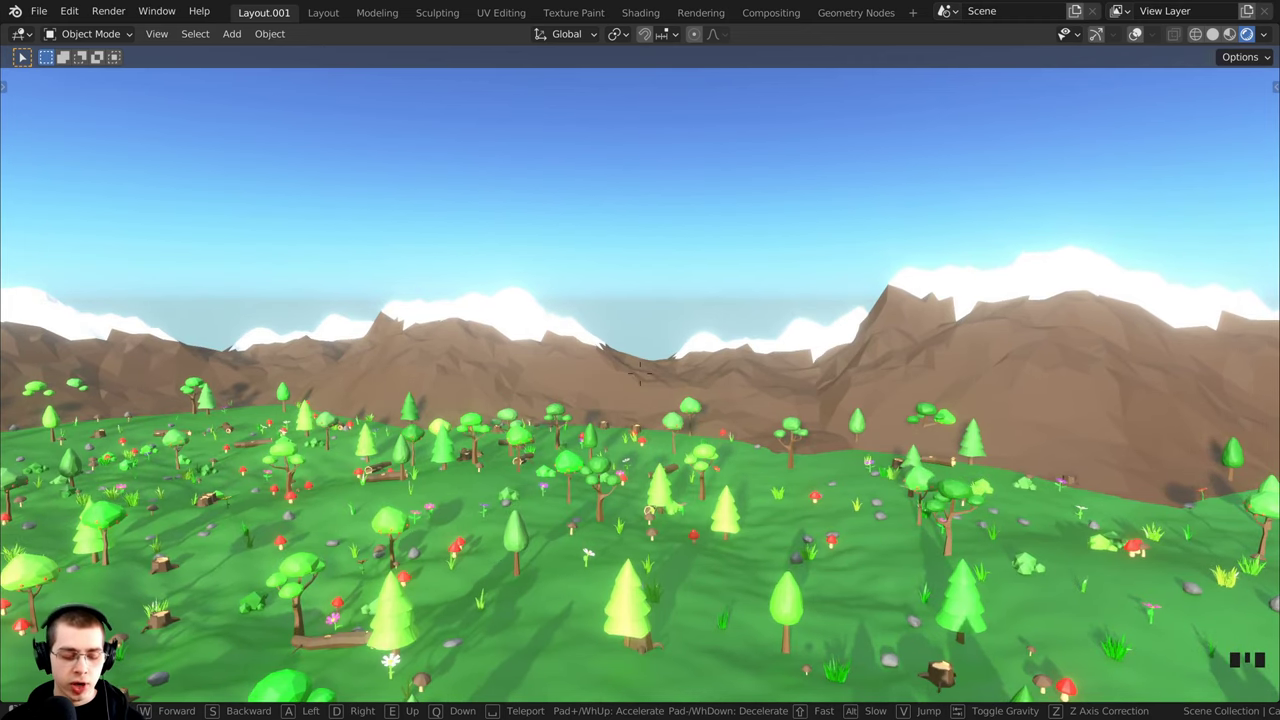
key("q")
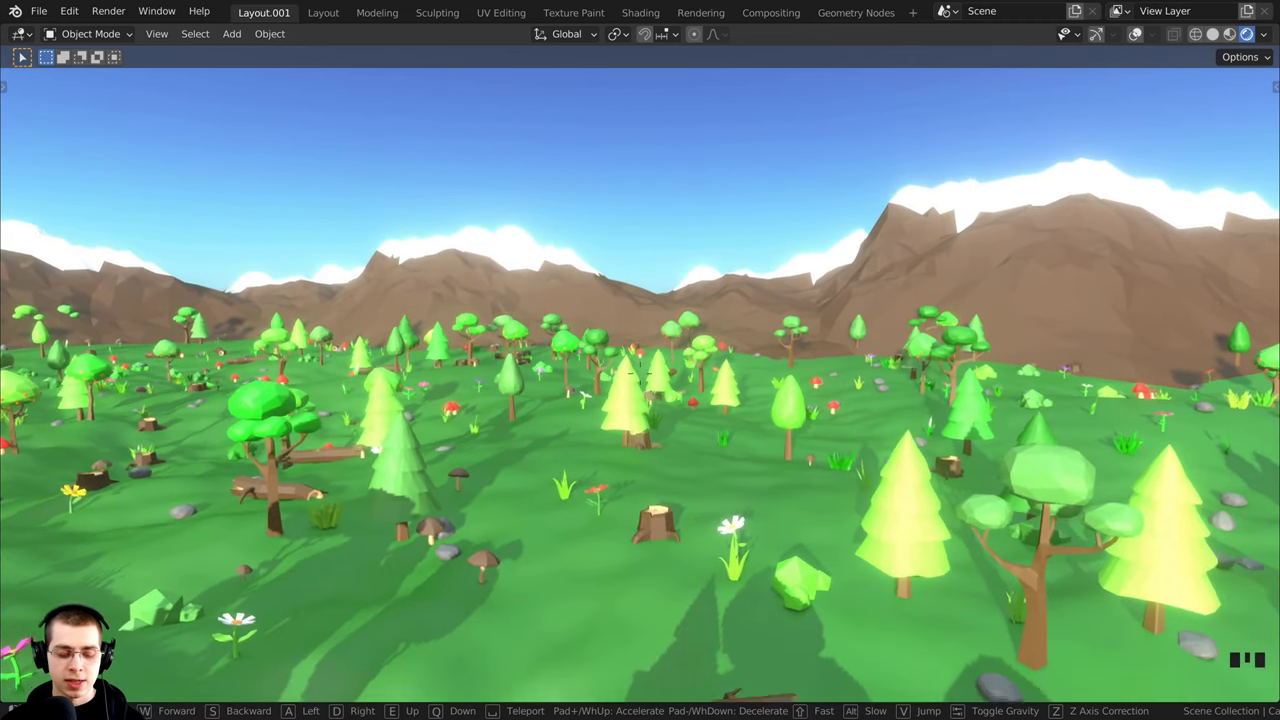
key("s")
right_click(363, 218)
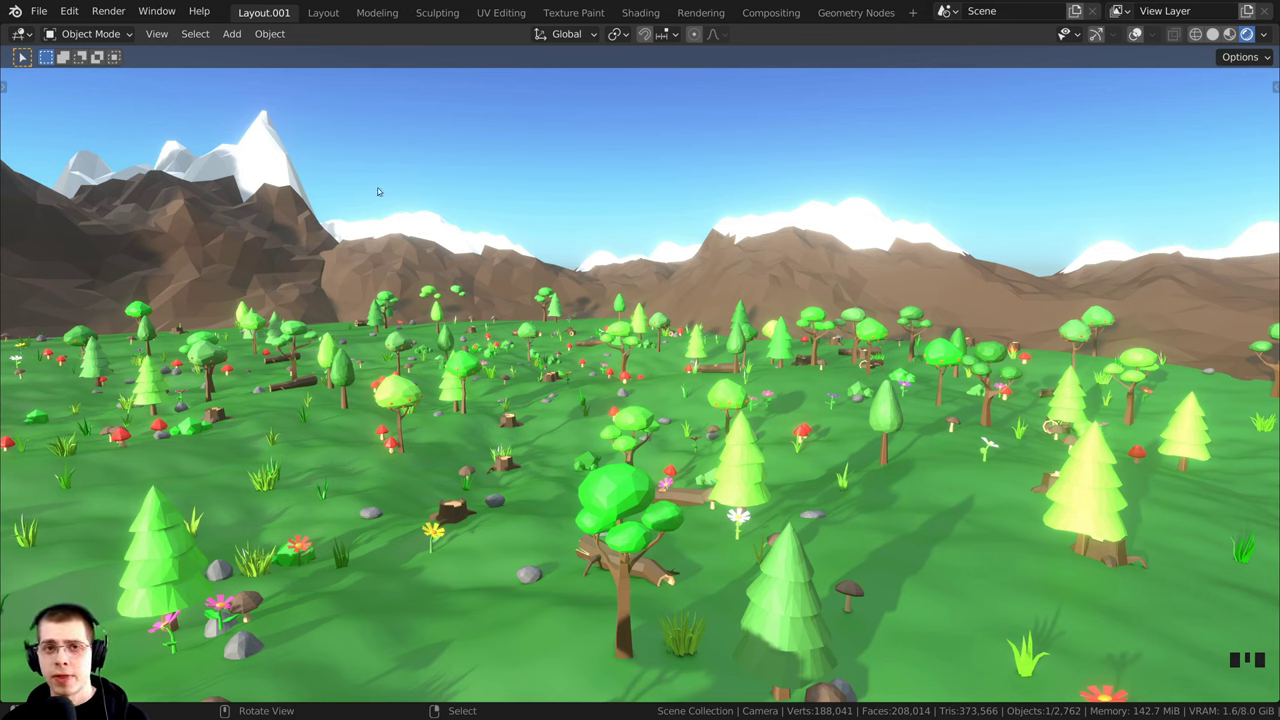
- Run the Walk Navigation command from the view navigation commands, look toward the snowy mountains and accept the viewpoint
left_click(156, 34)
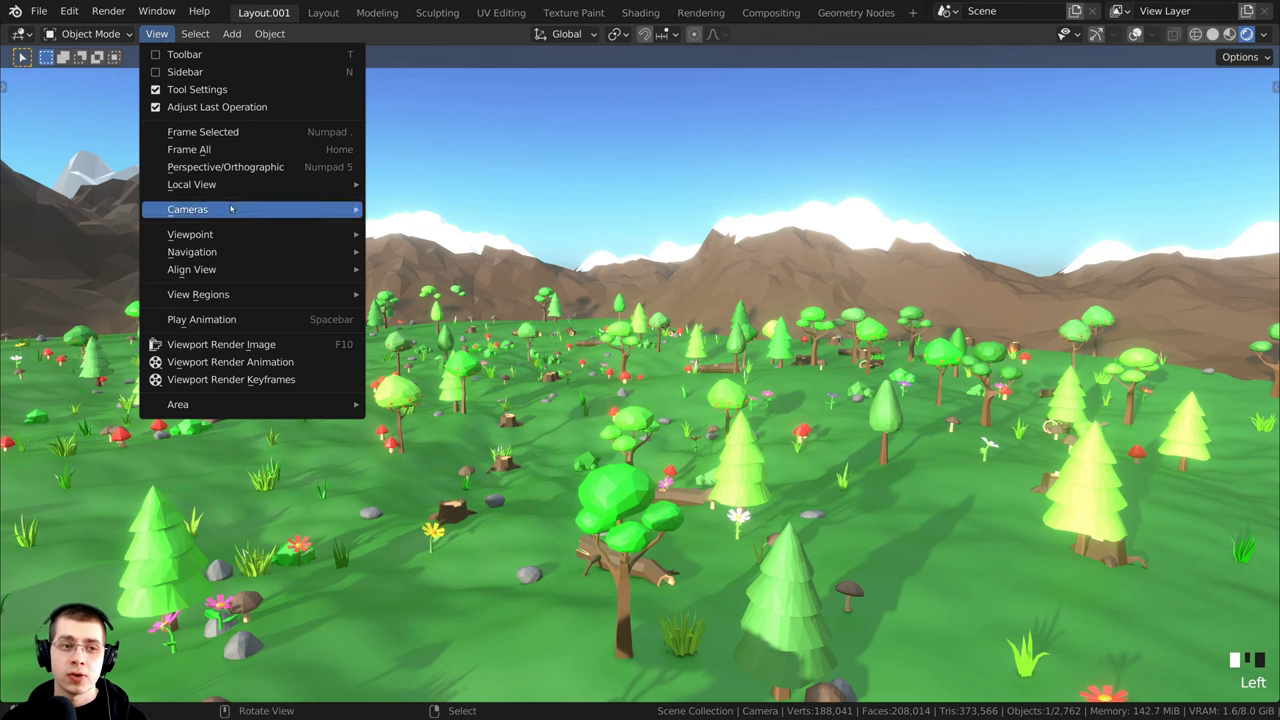
mouse_move(192, 253)
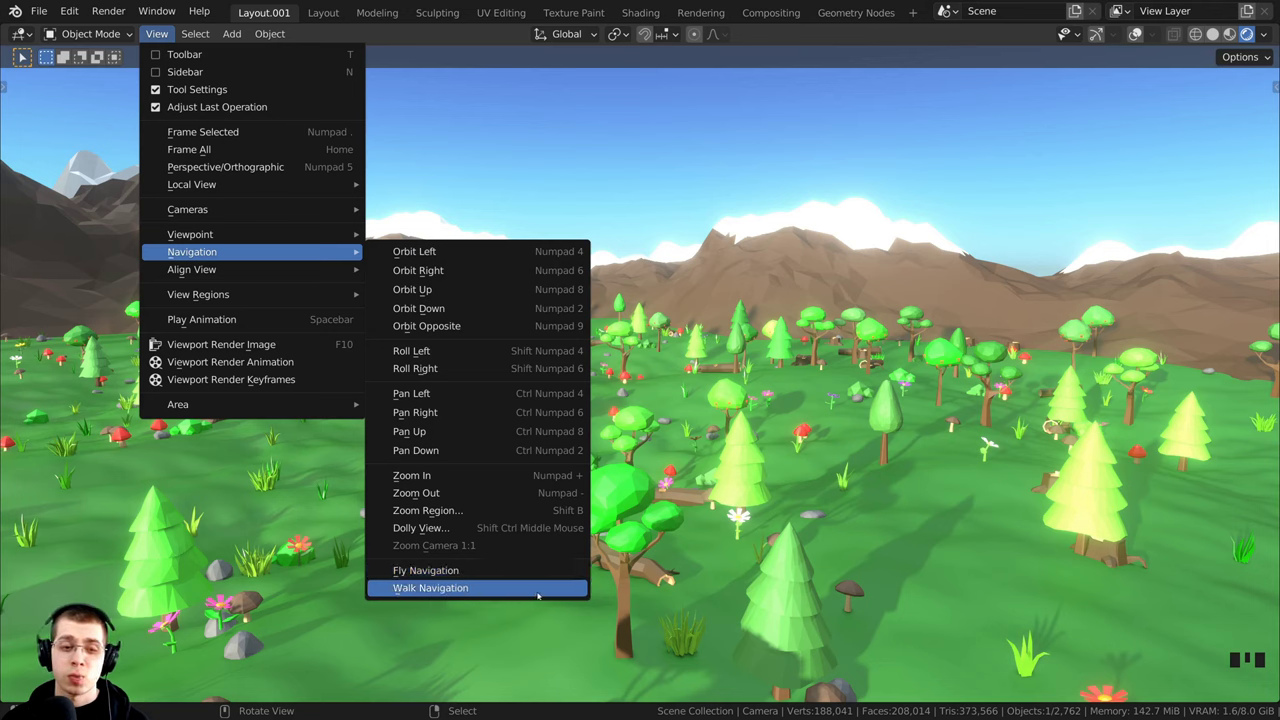
left_click(420, 588)
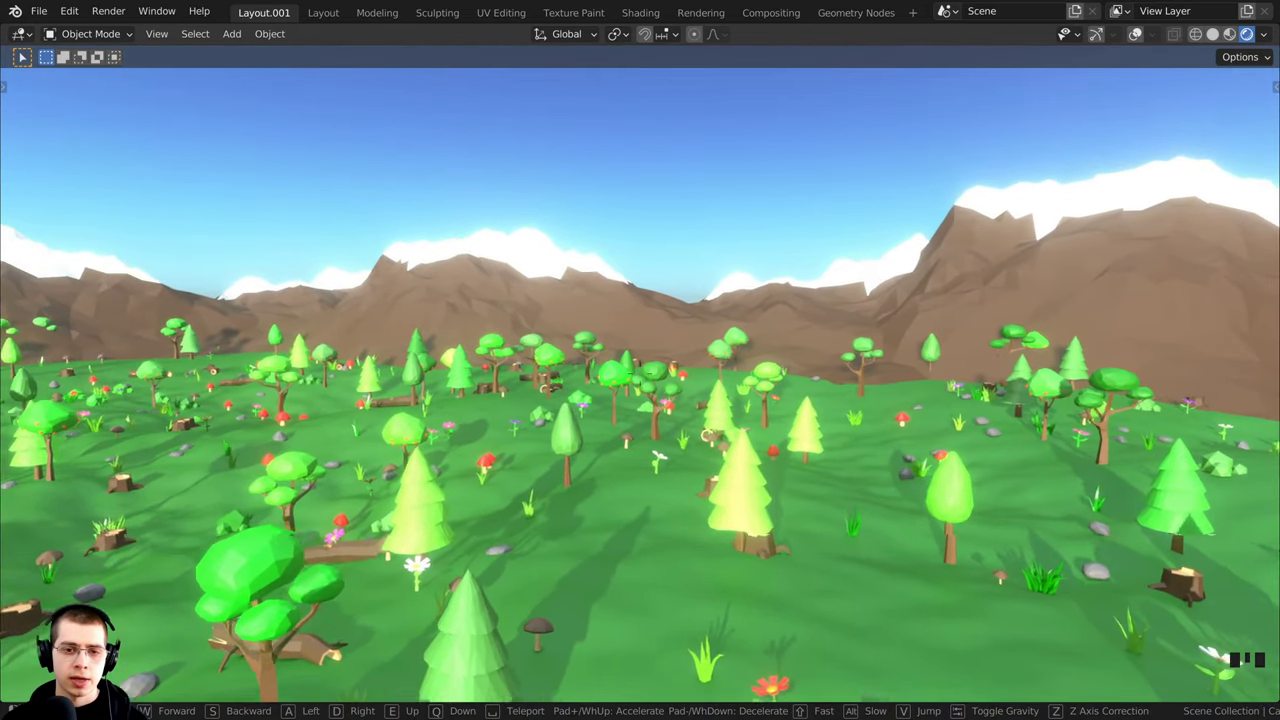
key("w")
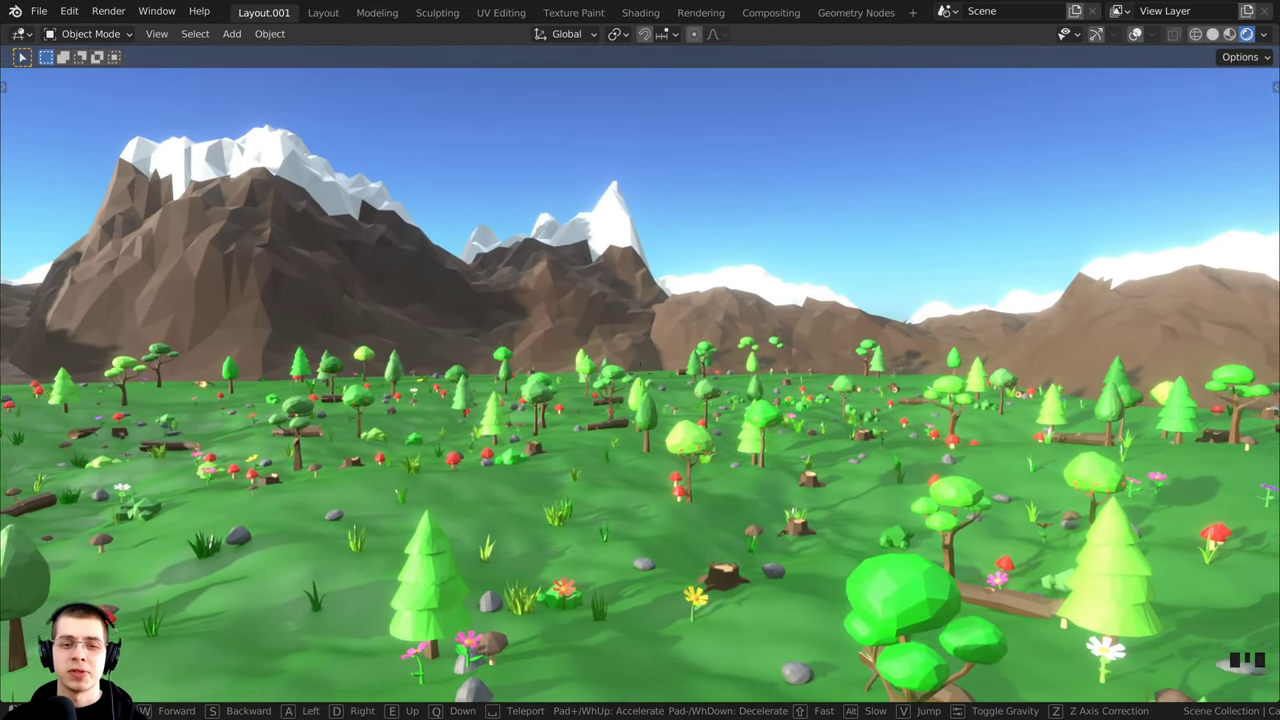
left_click(630, 322)
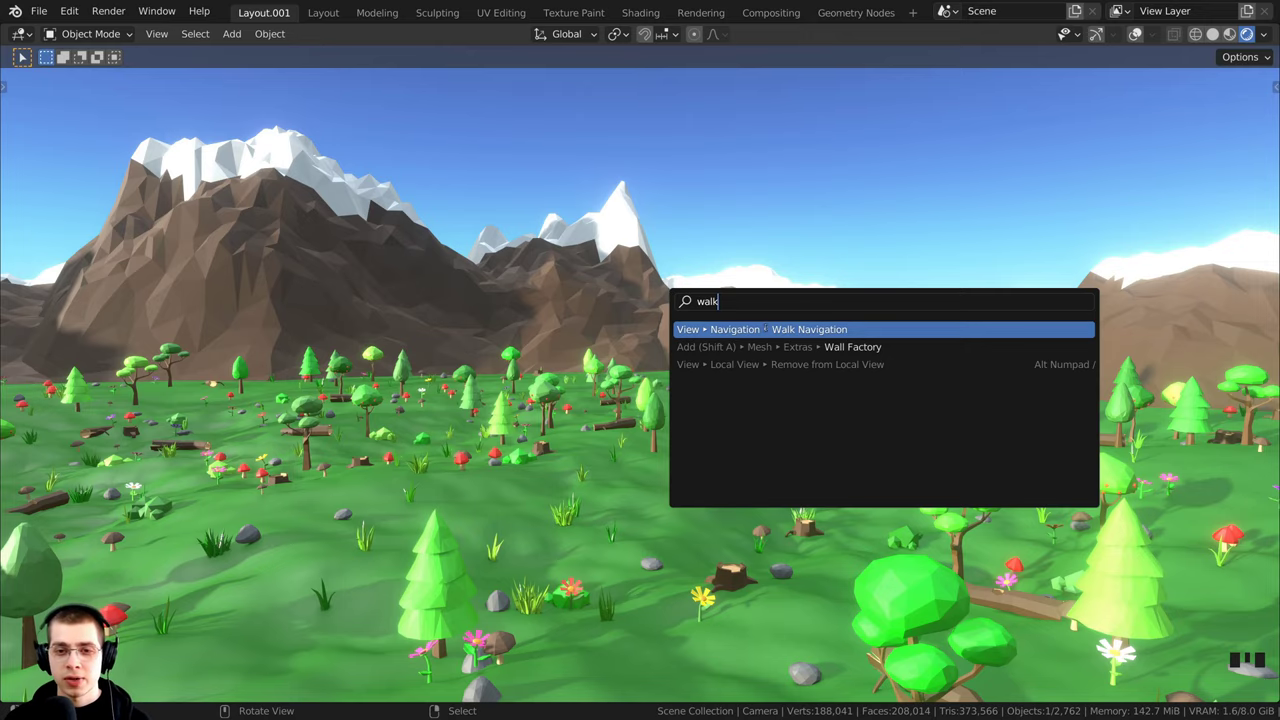
- Run the Walk Navigation command found by the search, and walk forward toward the snowy mountains and down to the fallen log
key("Return")
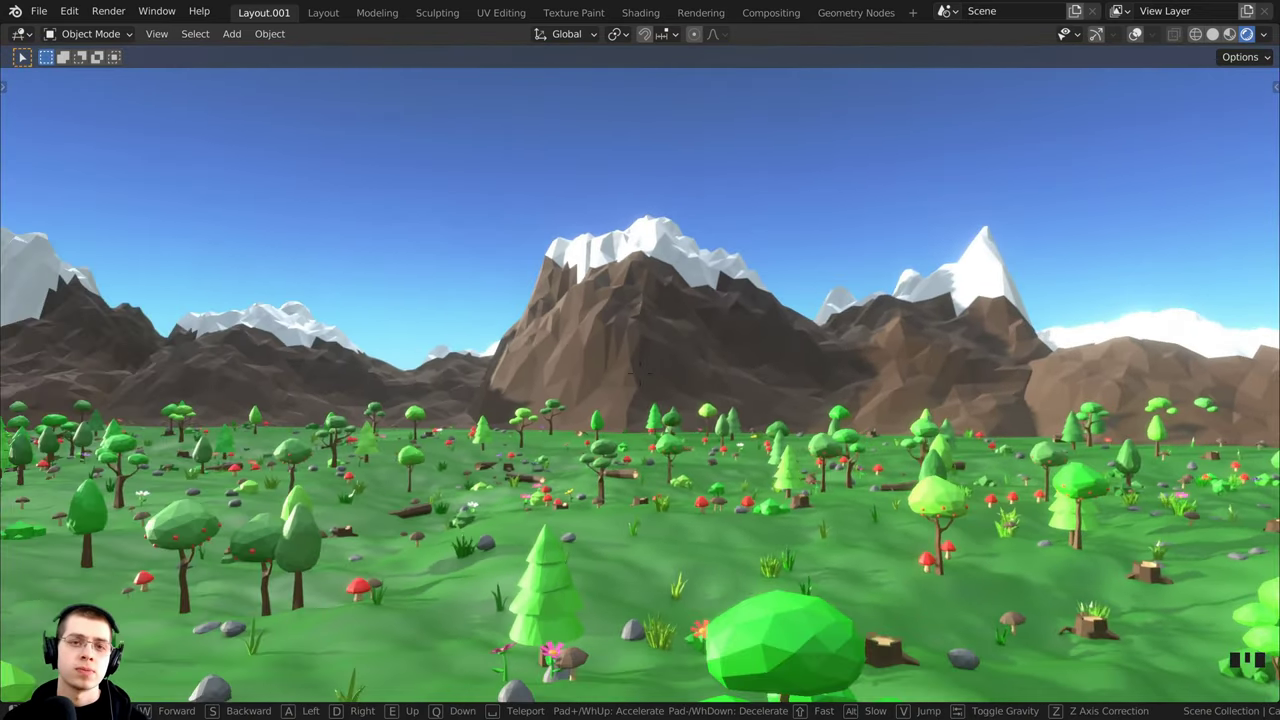
key("shift+grave")
key("w")
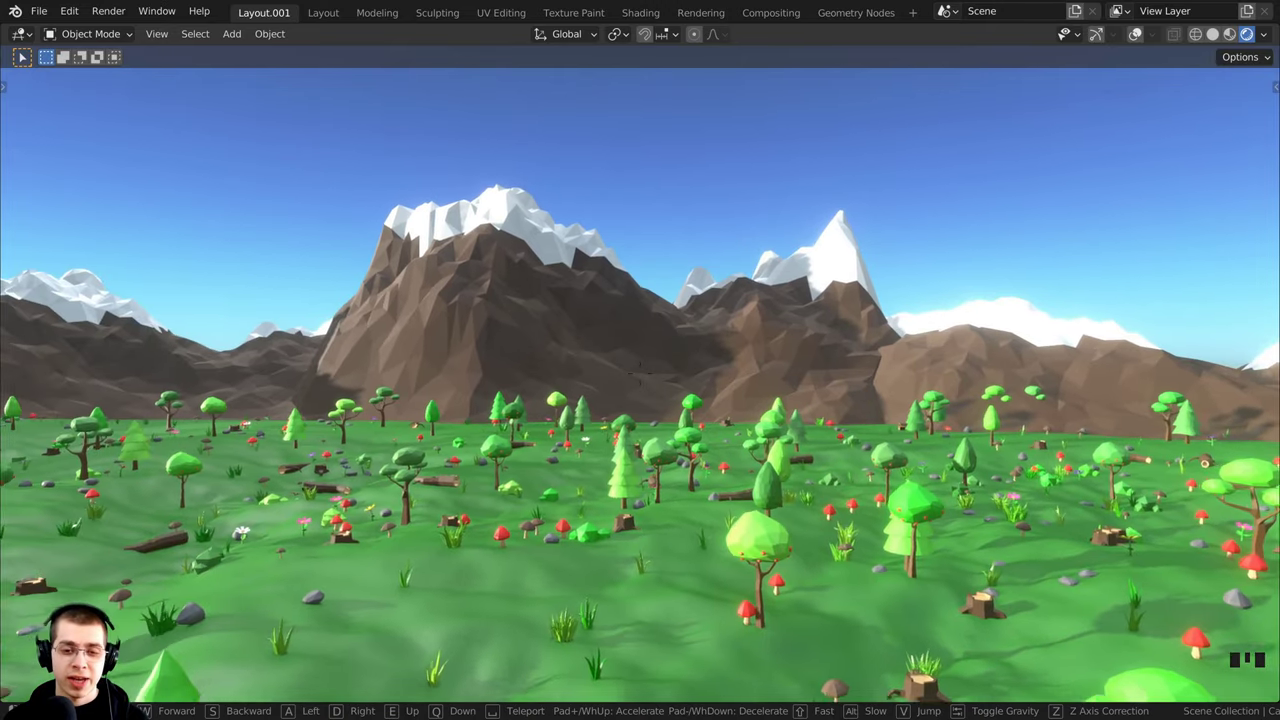
key("w")
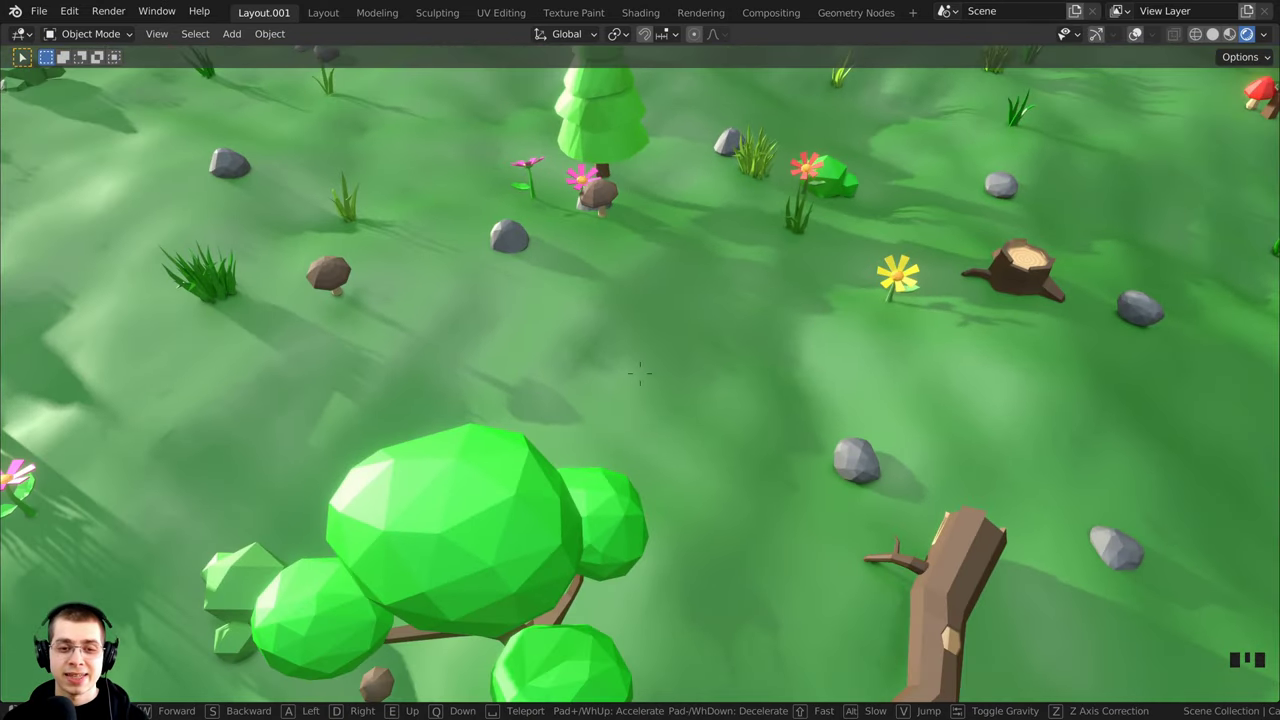
key("w")
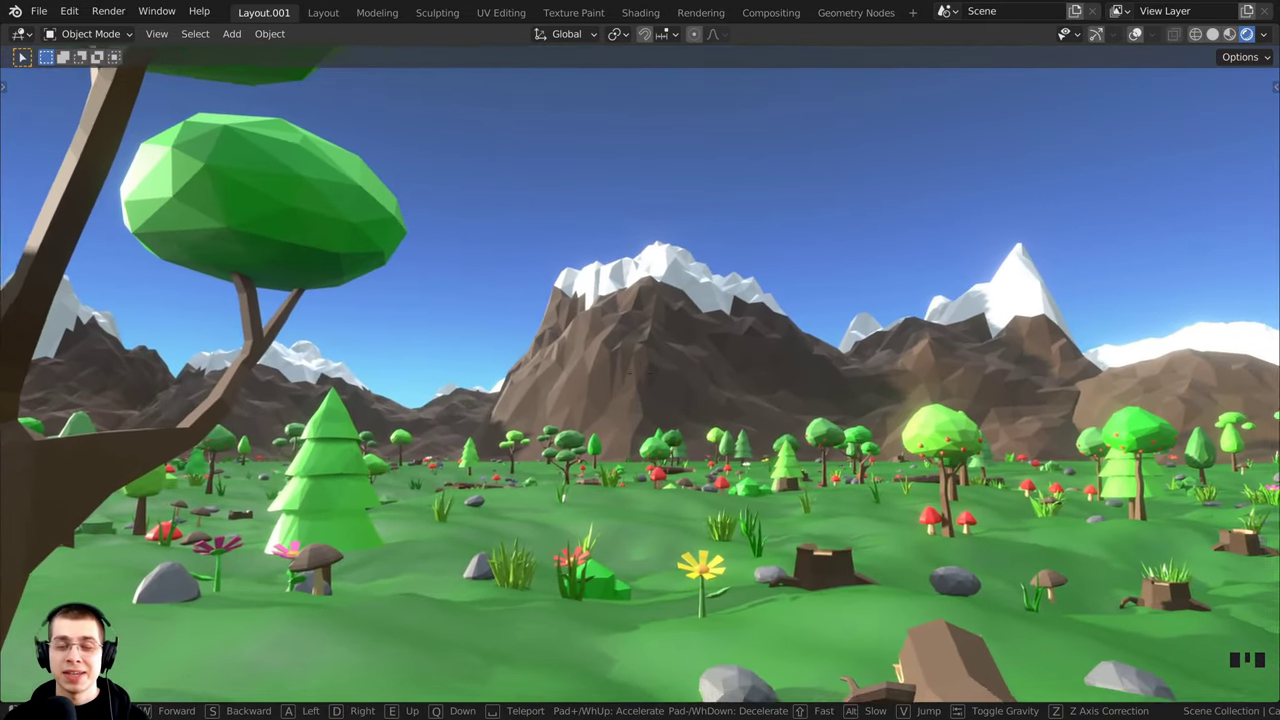
key("w")
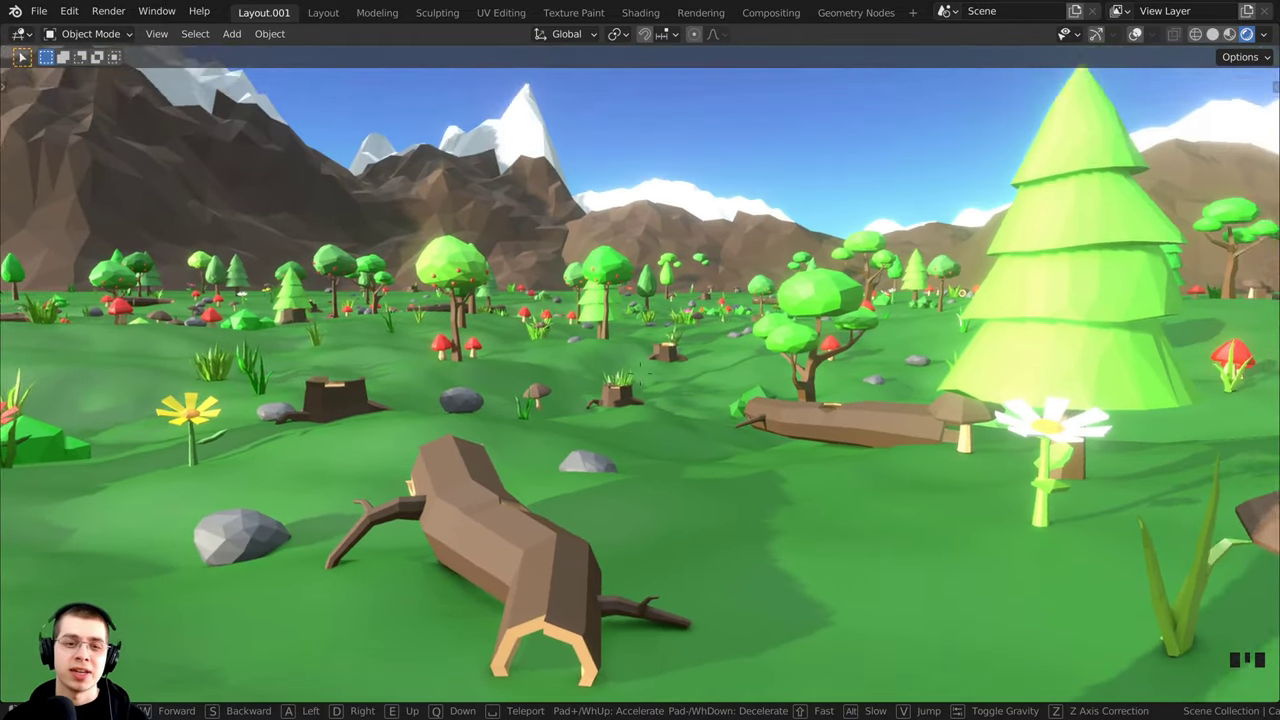
- Back away from the fallen log, turn around and walk forward through the sunlit part of the forest
key("s")
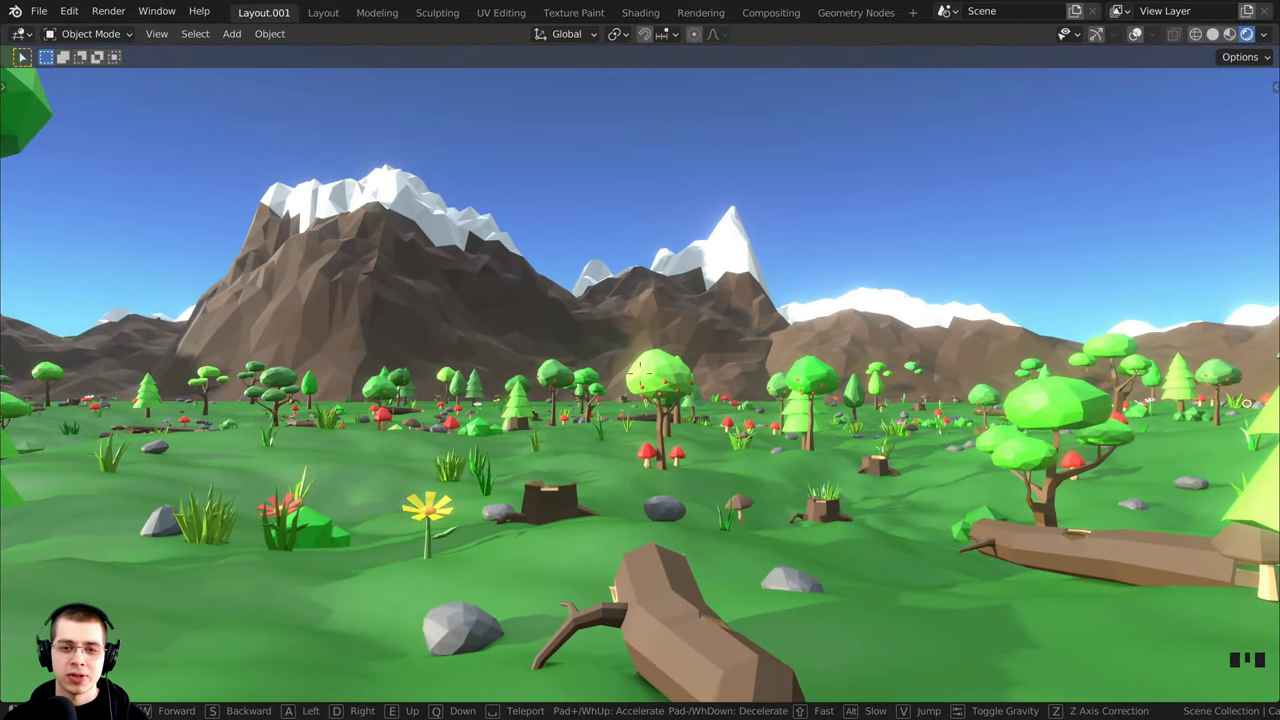
key("w")
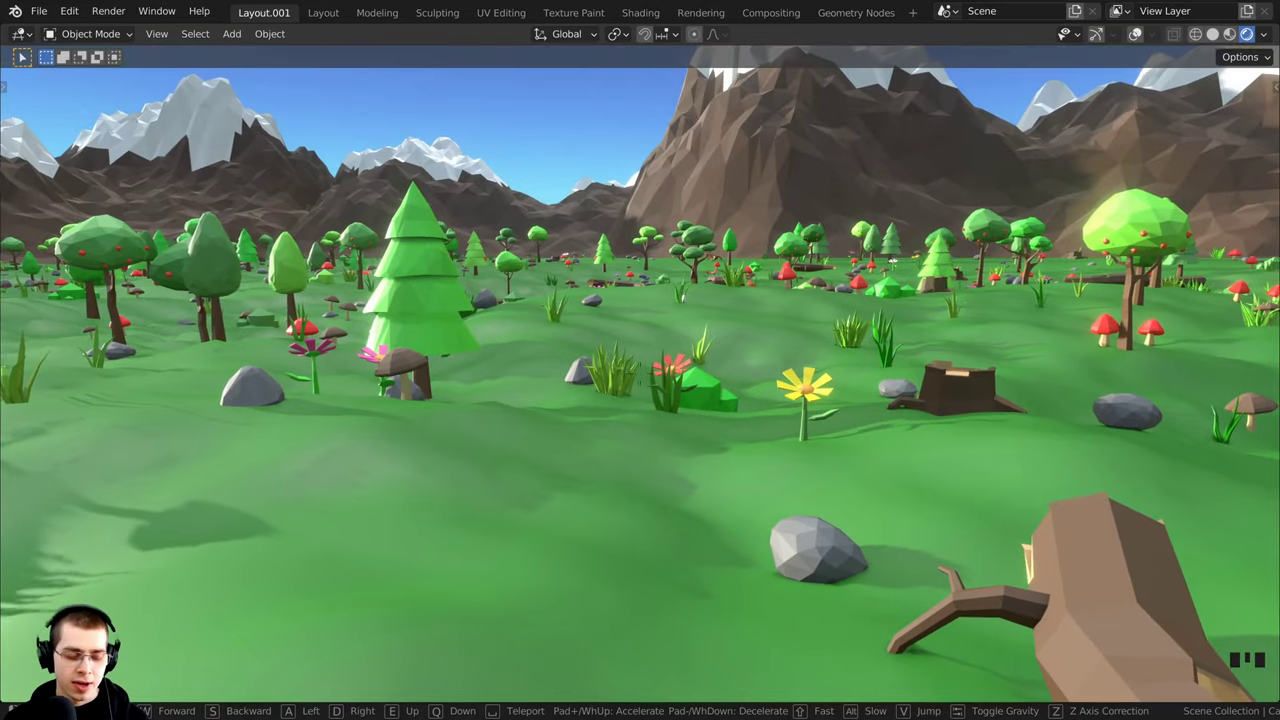
key("w")
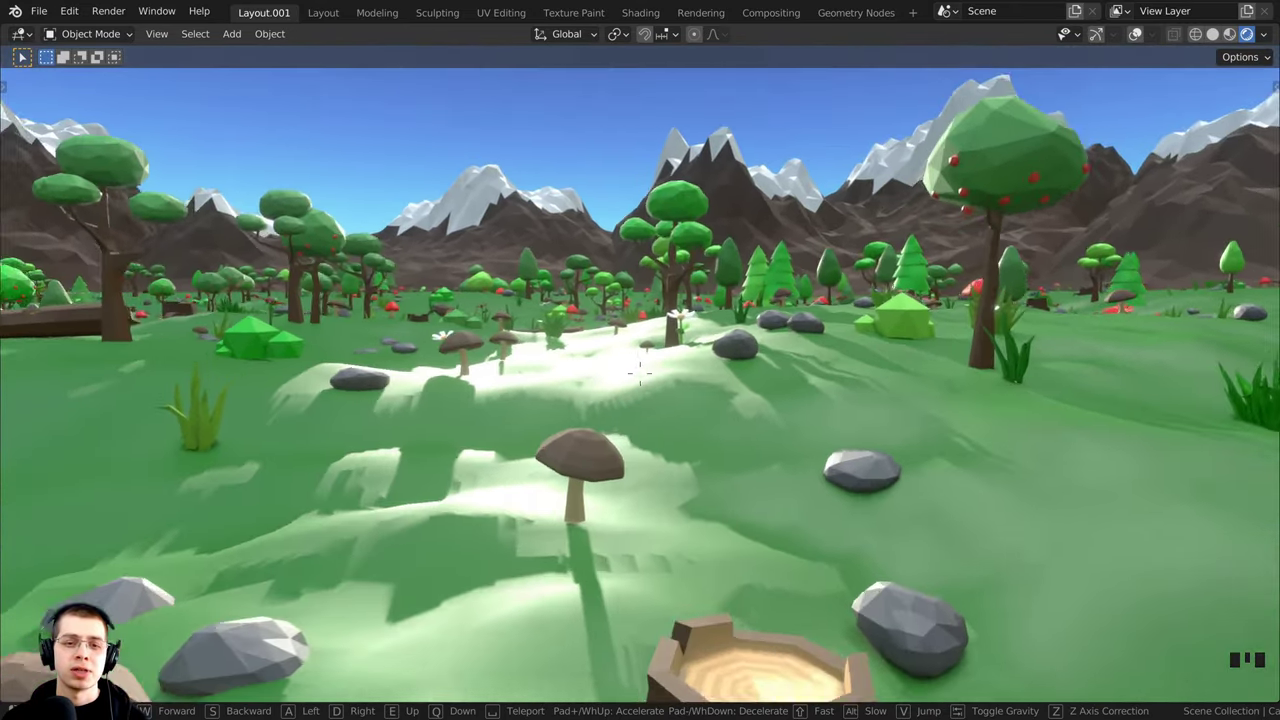
key("w")
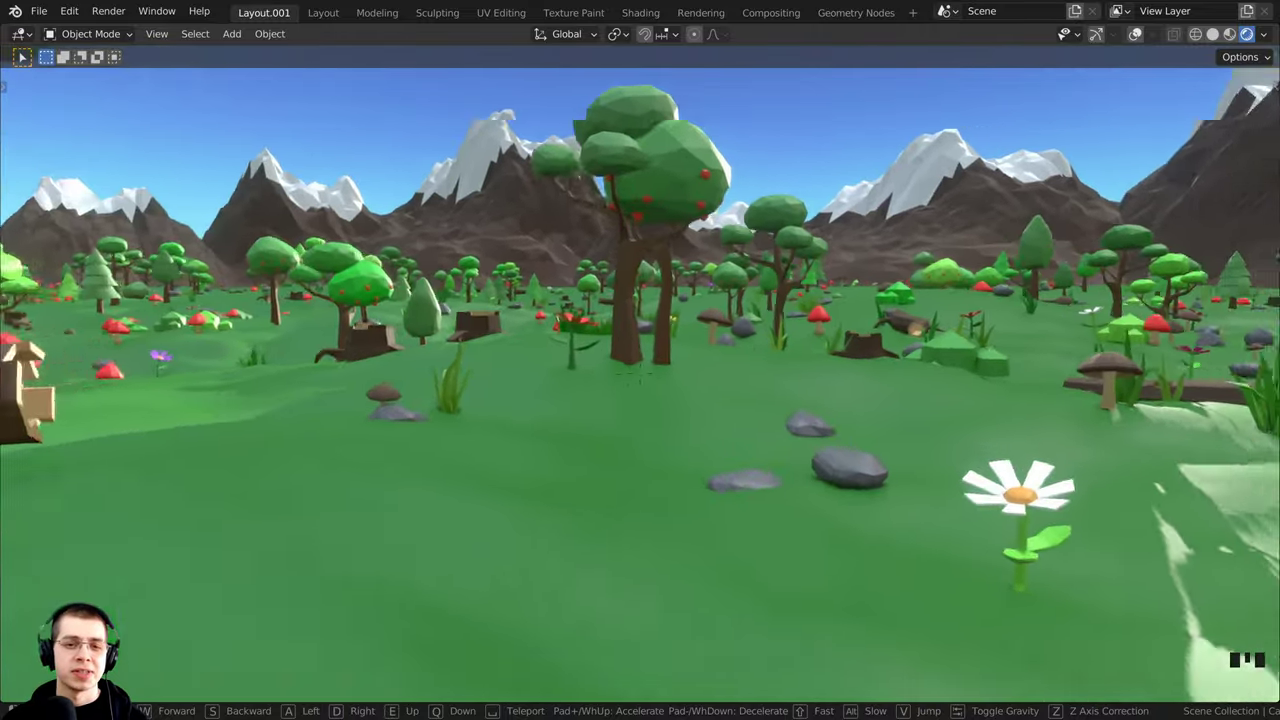
key("w")
key("w")
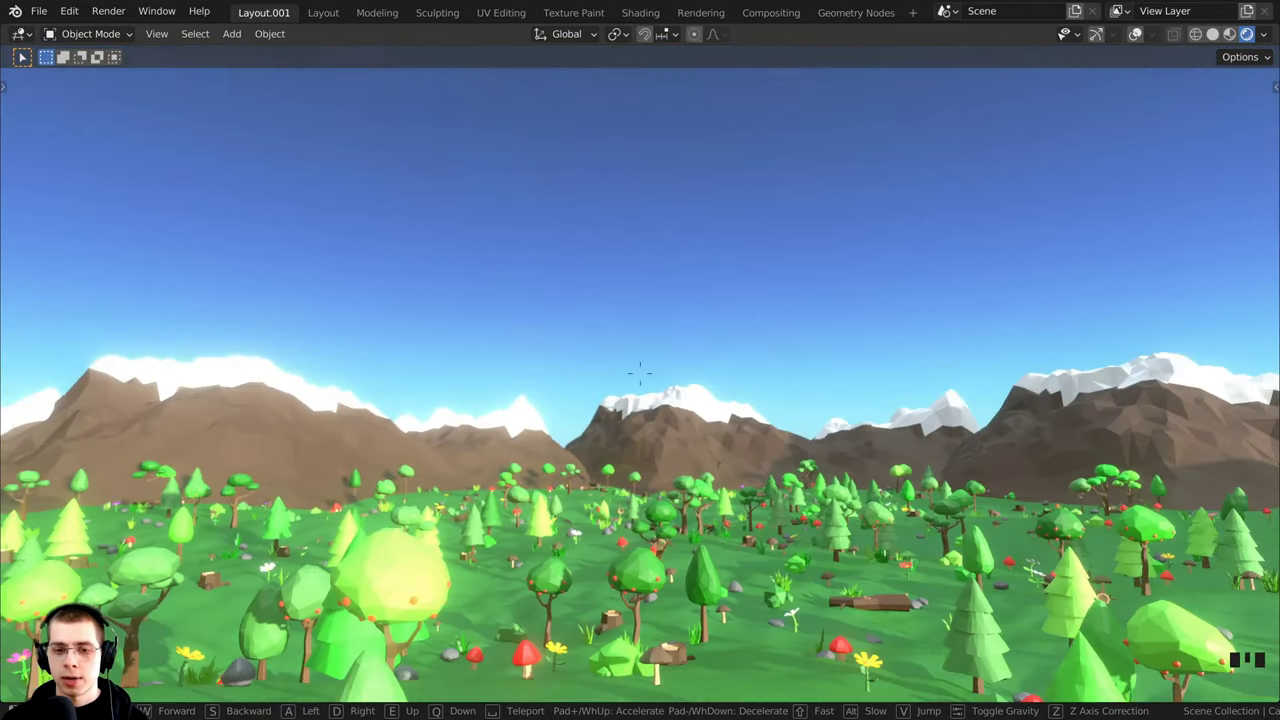
- Move the walk view backward and down to ground level, and walk forward past the grey rock and the bright green bush
key("s")
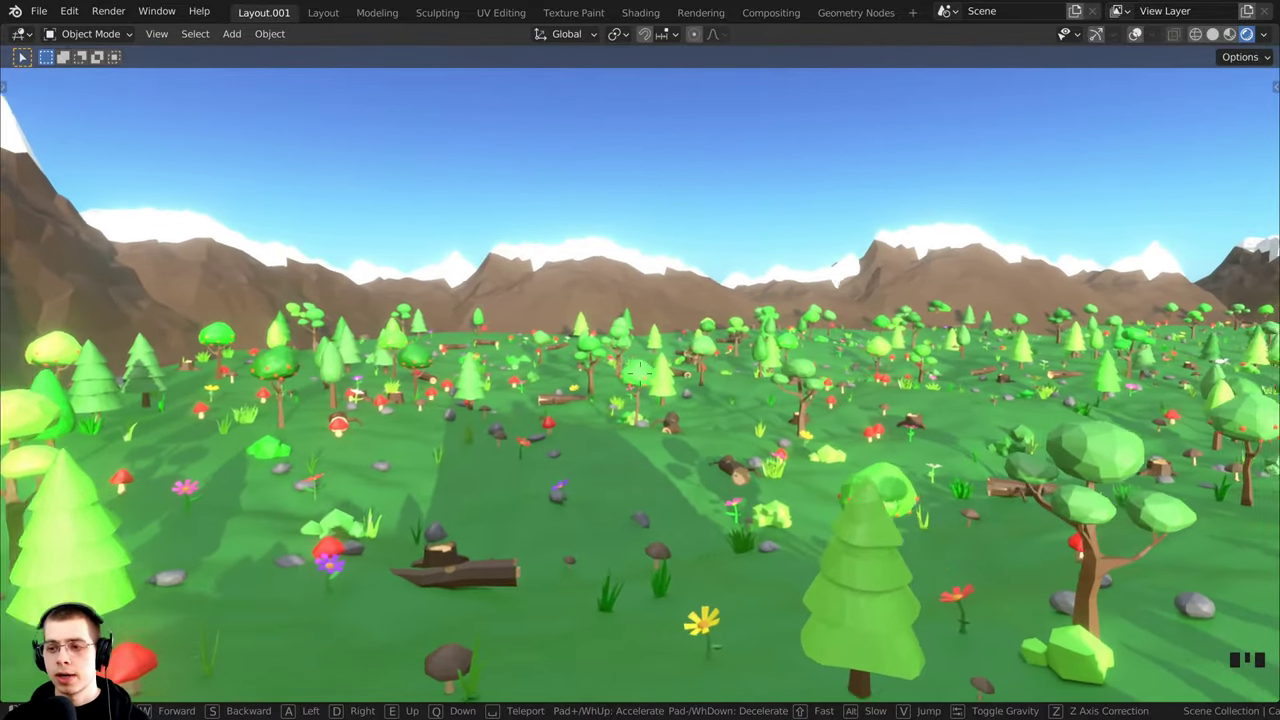
key("q")
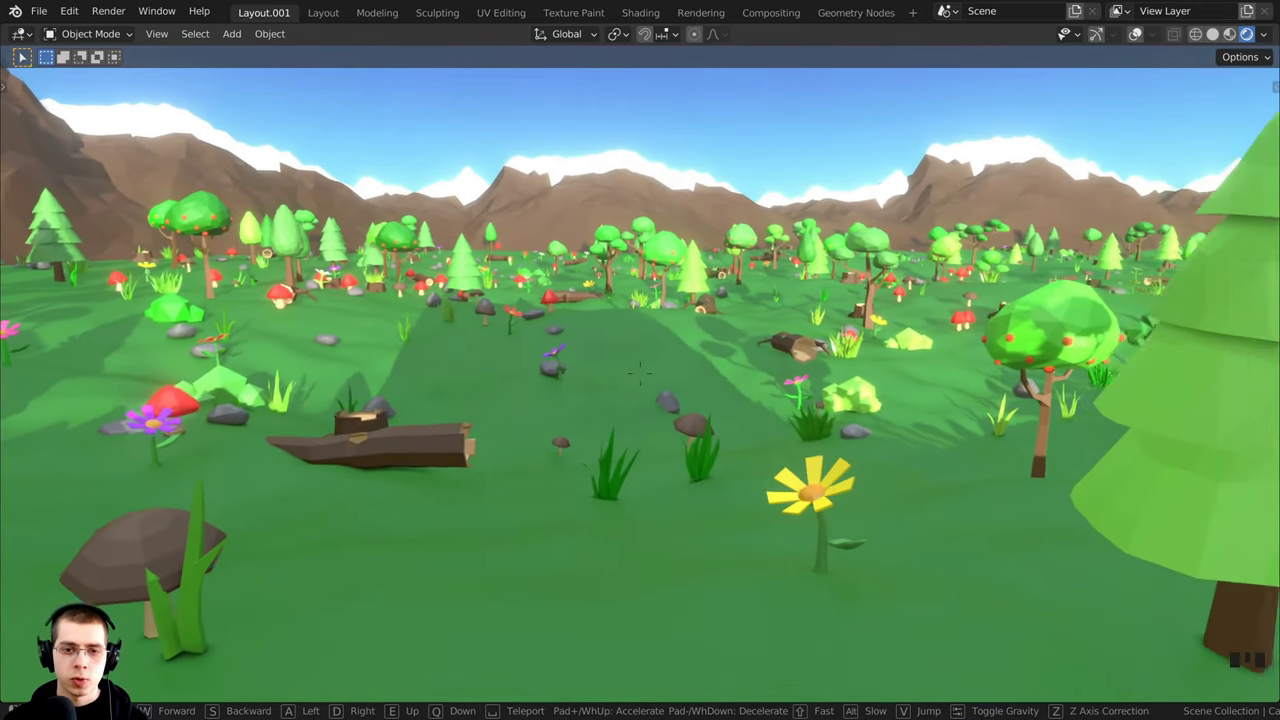
key("w")
key("w")
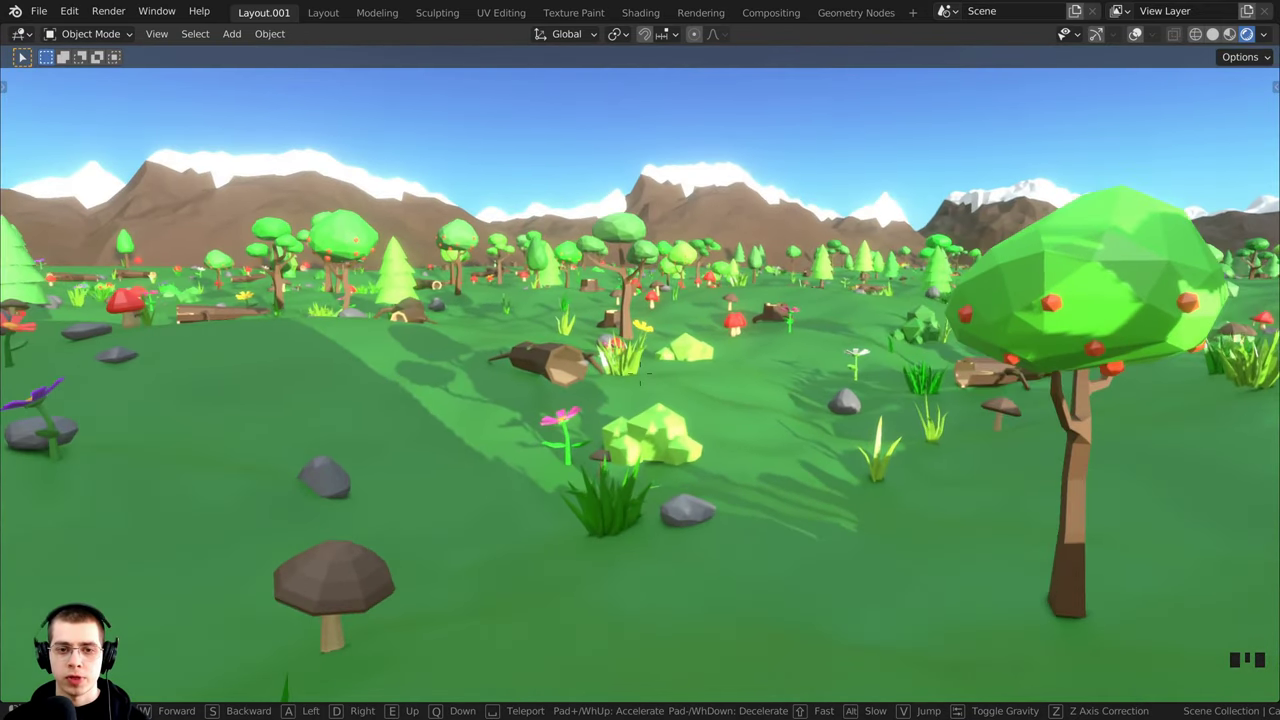
key("w")
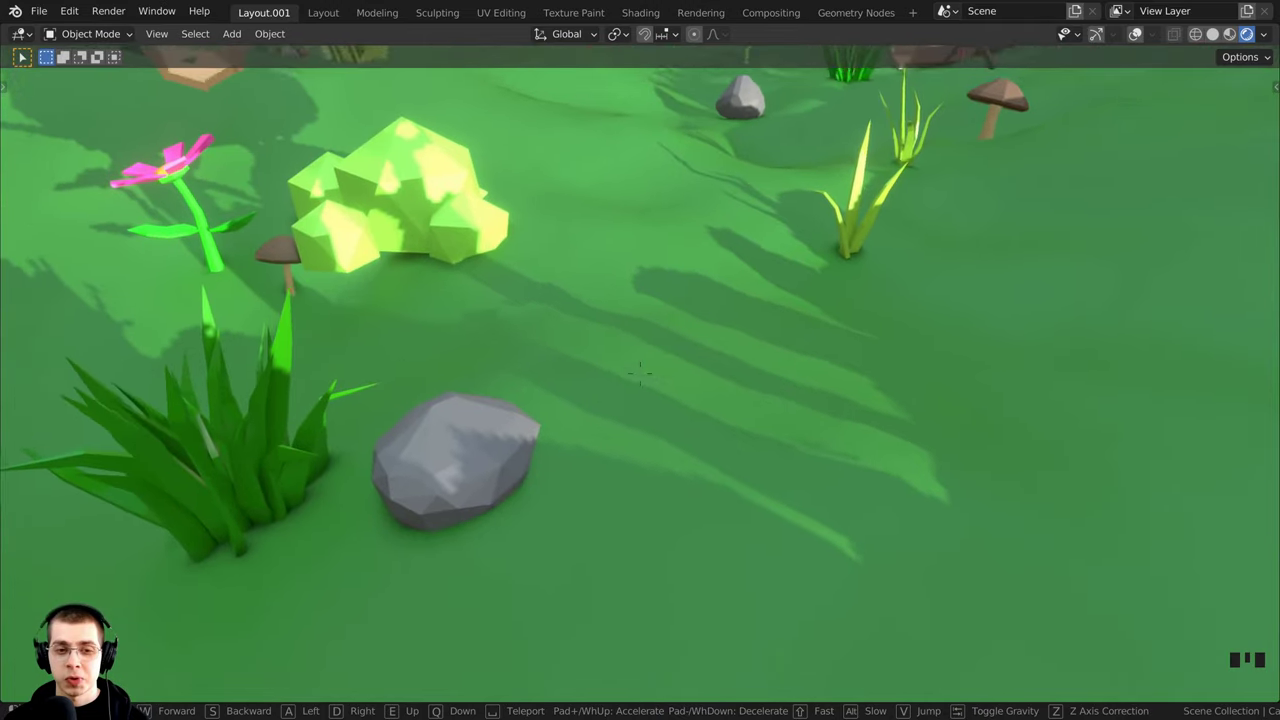
key("s")
key("w")
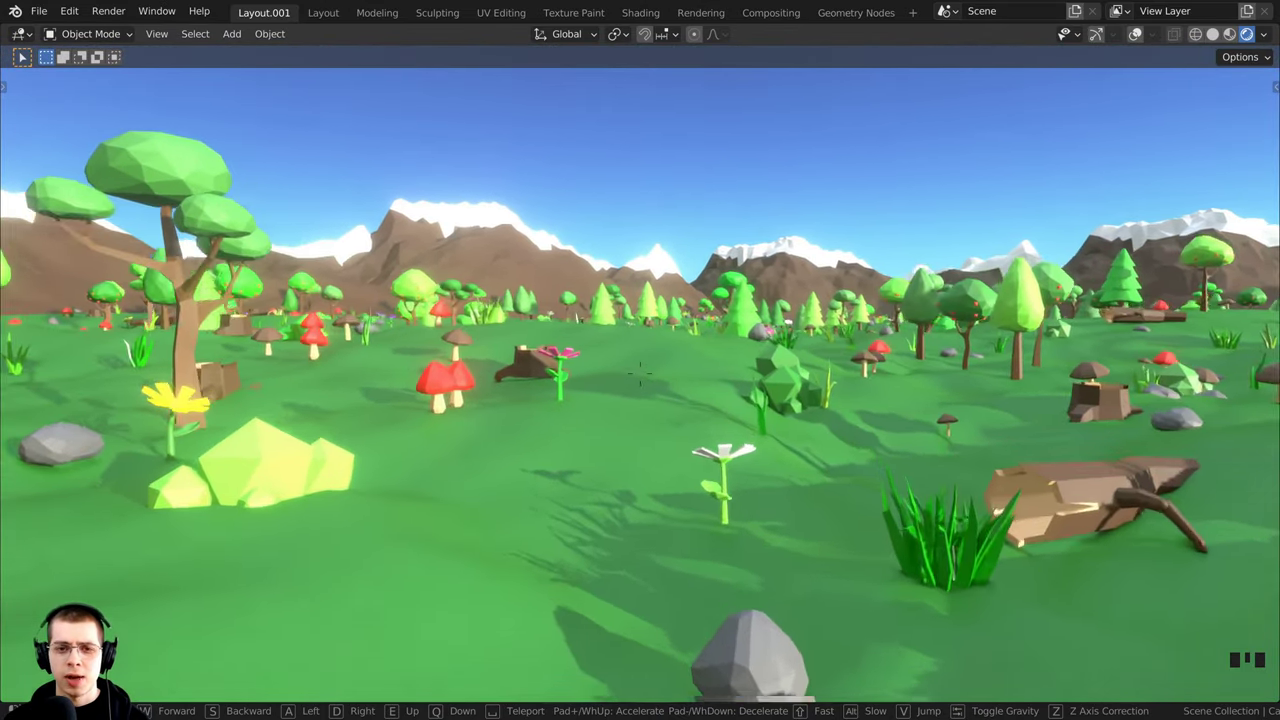
- Walk forward between the trees, fallen logs and red mushrooms while turning the view around the forest
key("w")
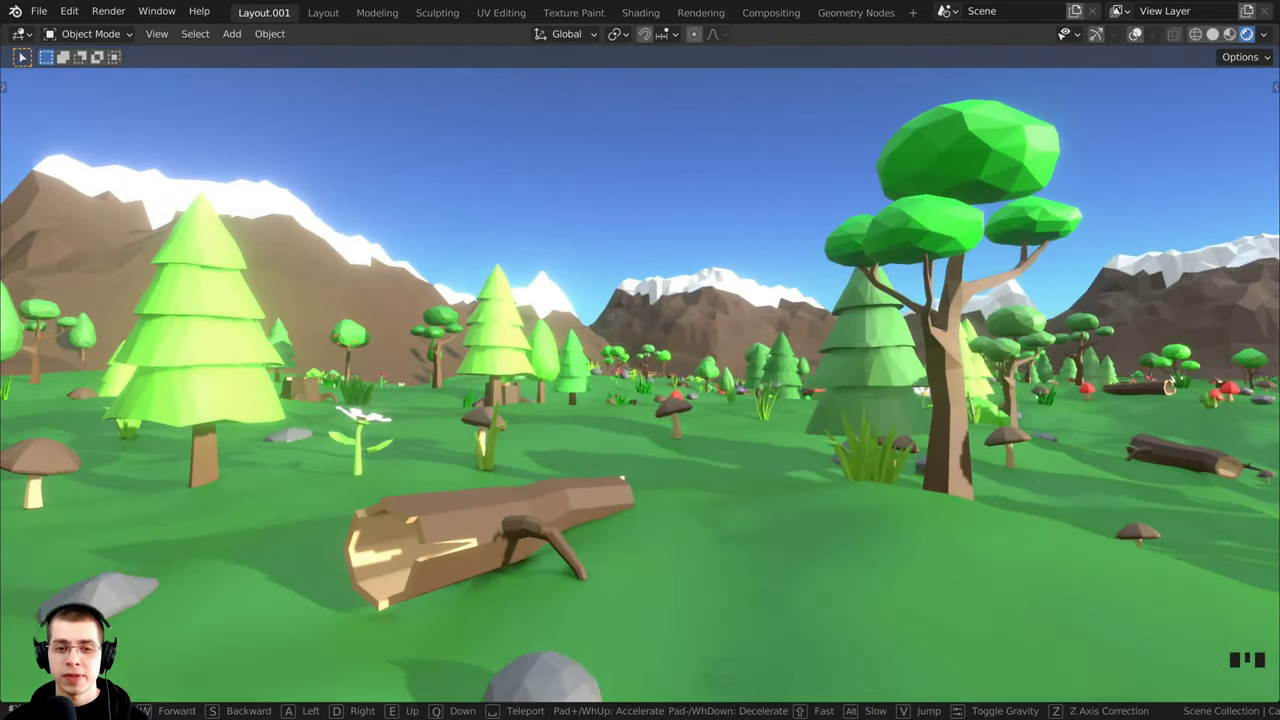
key("w")
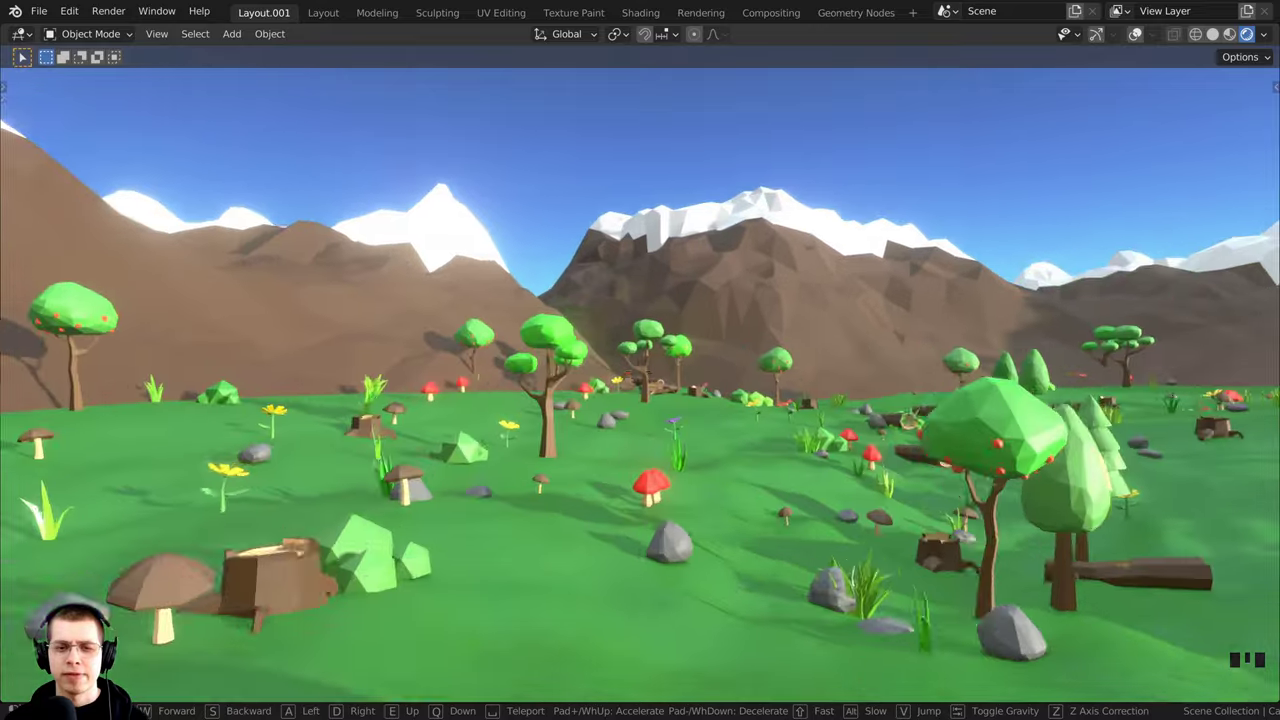
key("w")
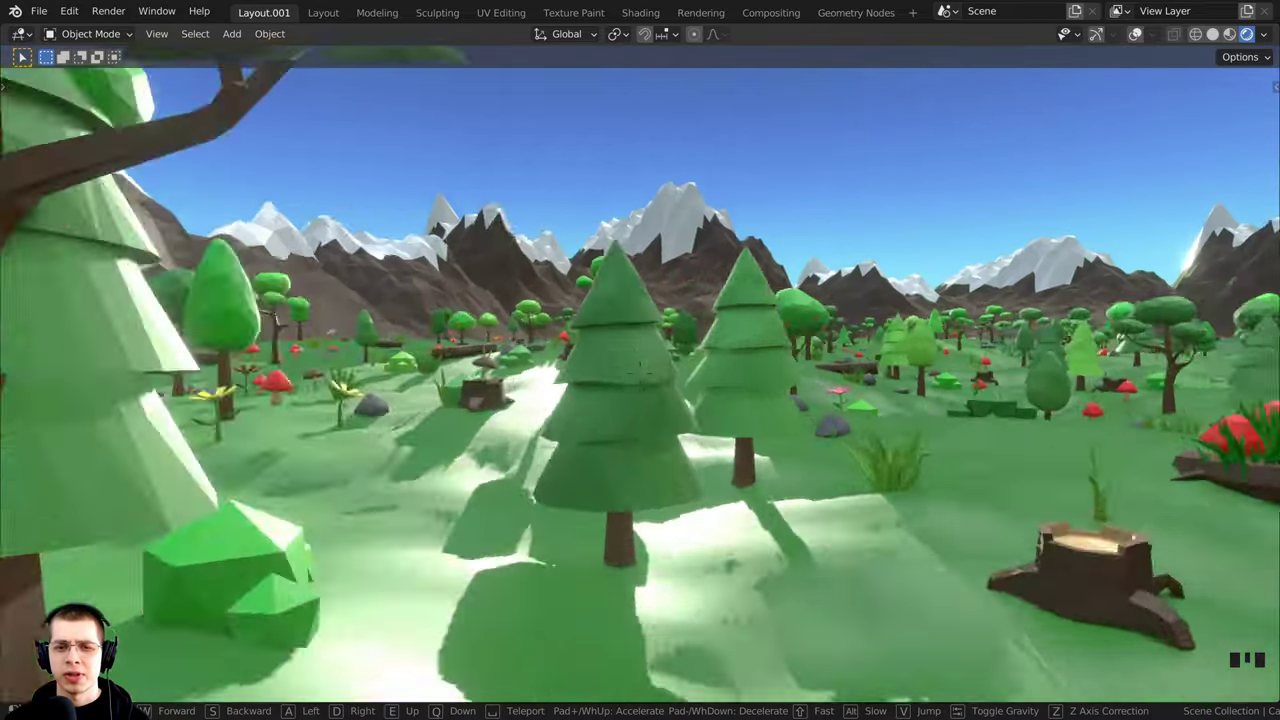
key("w")
key("w")
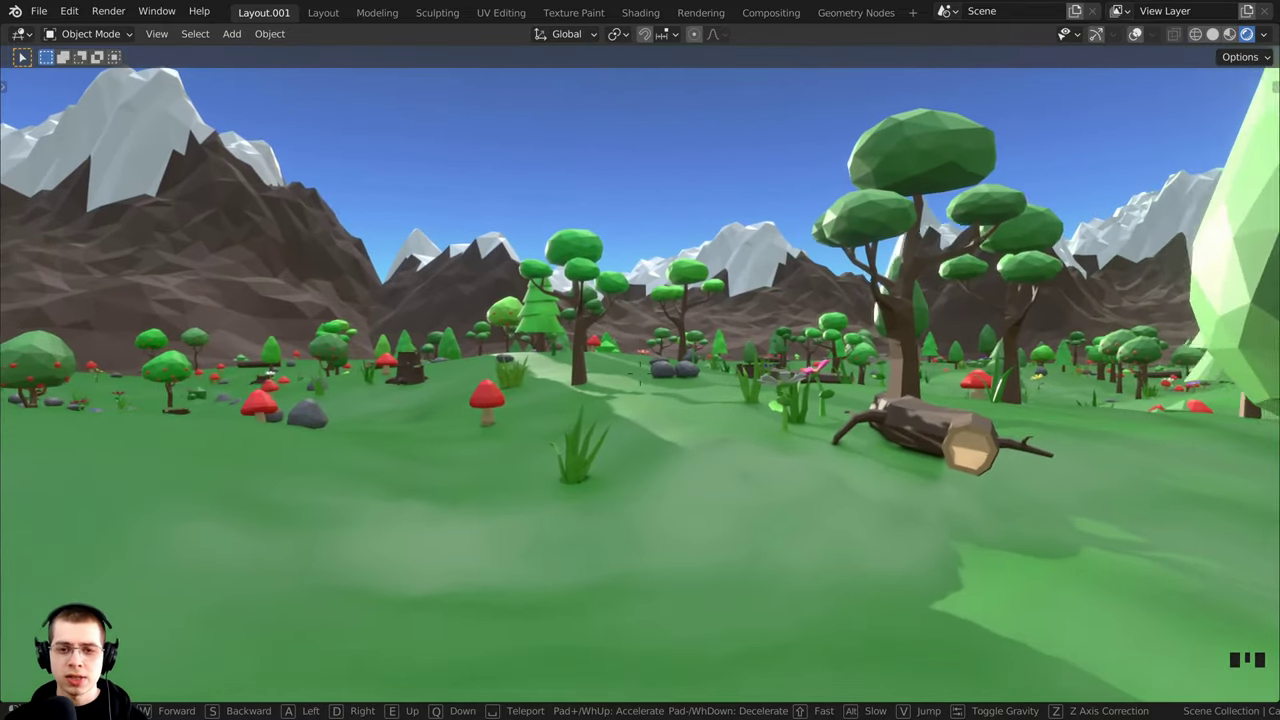
key("w")
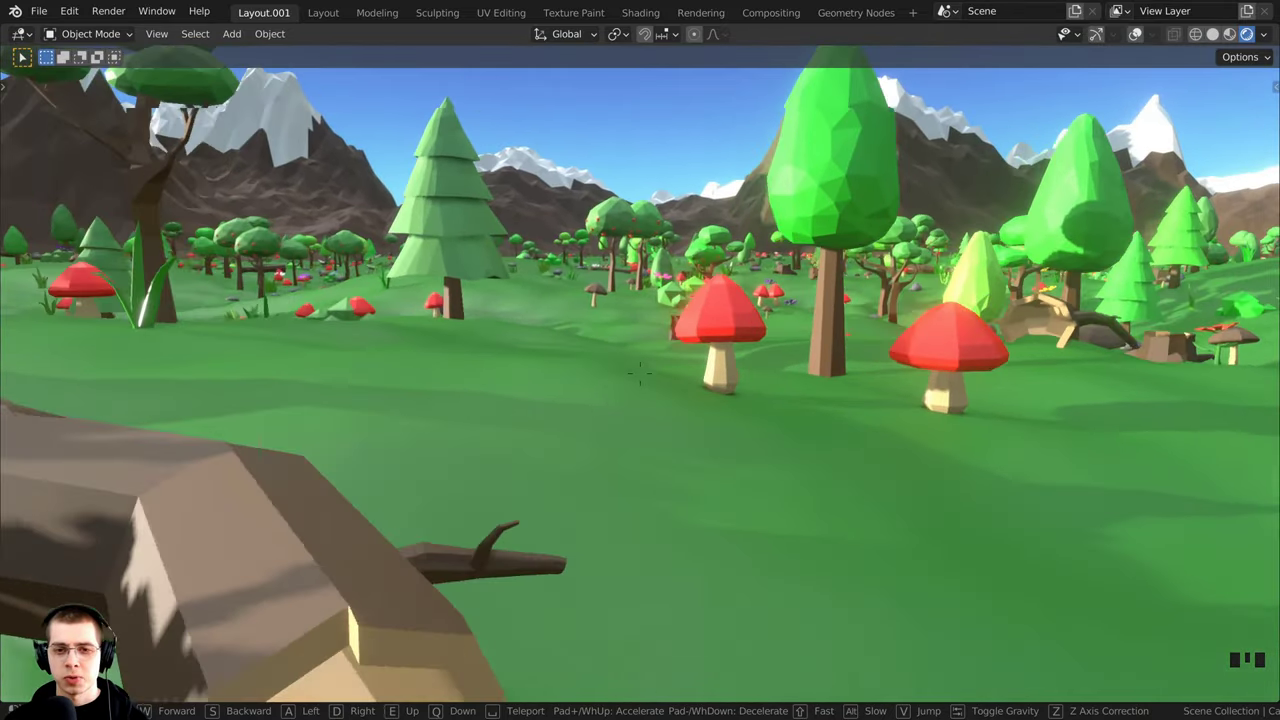
key("w")
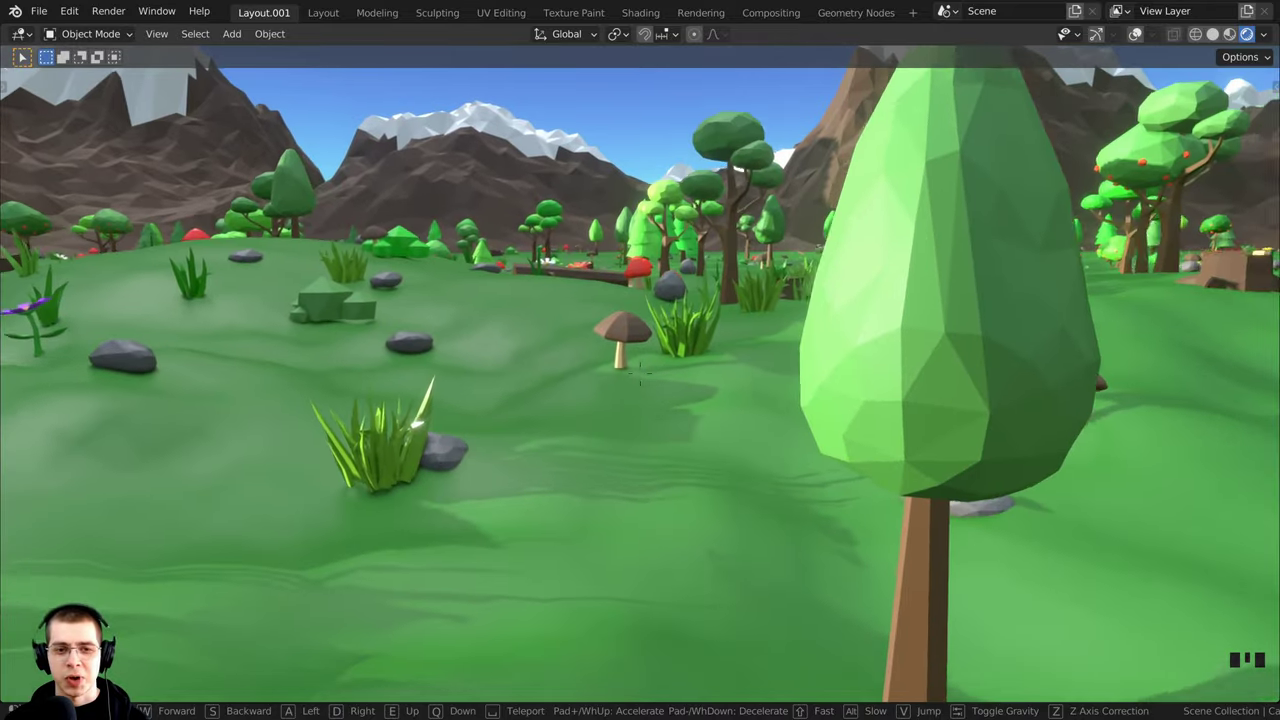
key("w")
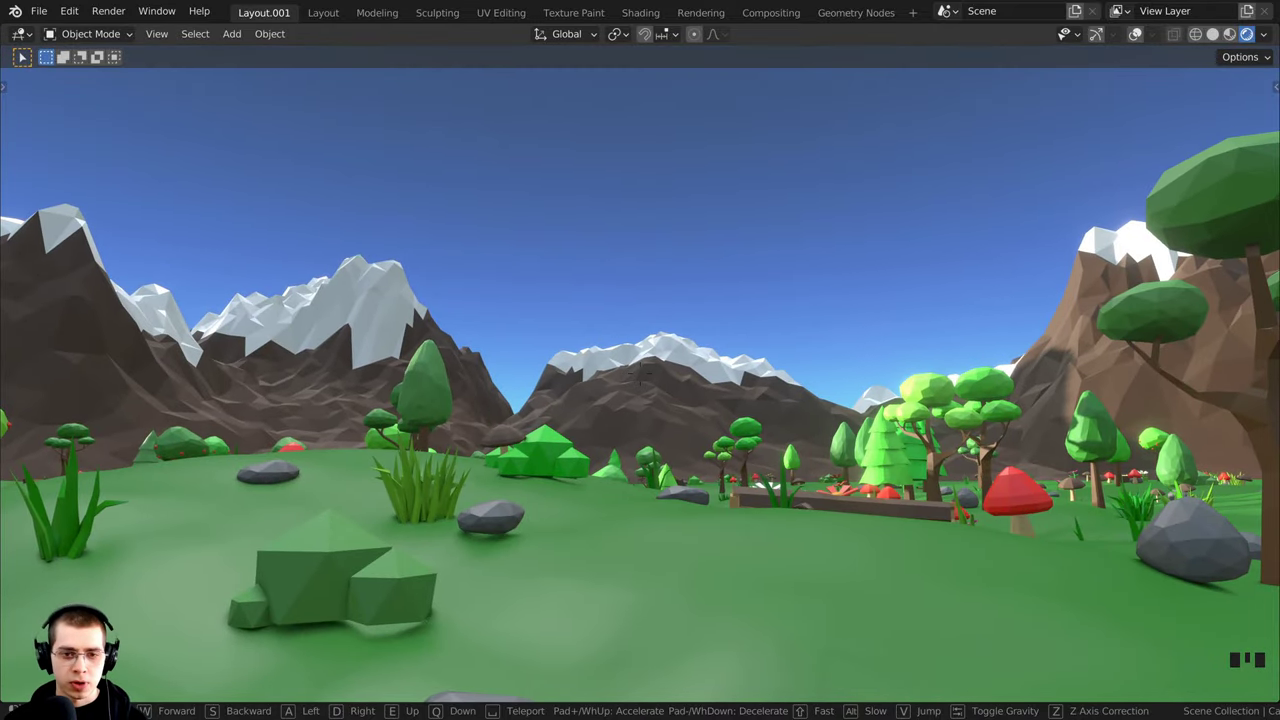
- Move the walk view forward, backward and up to fly above the forest and survey the terrain edge and mountains
key("w")
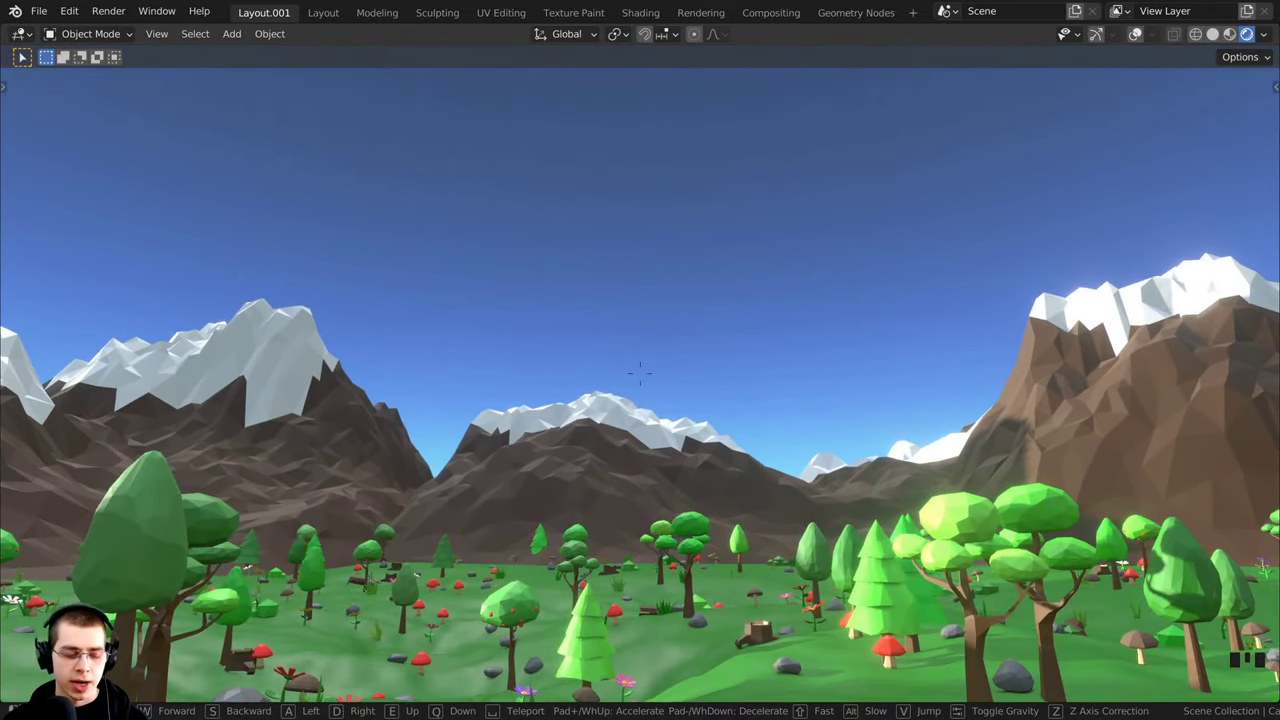
key("w")
key("s")
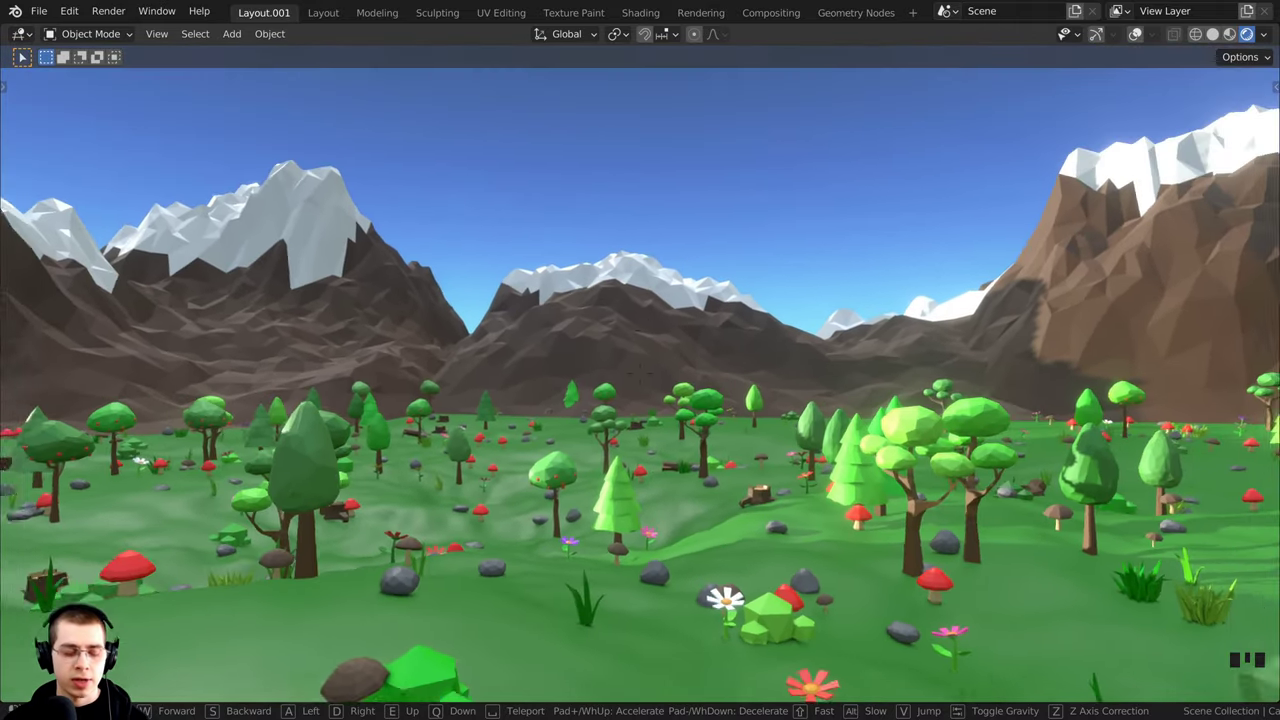
key("w")
key("w")
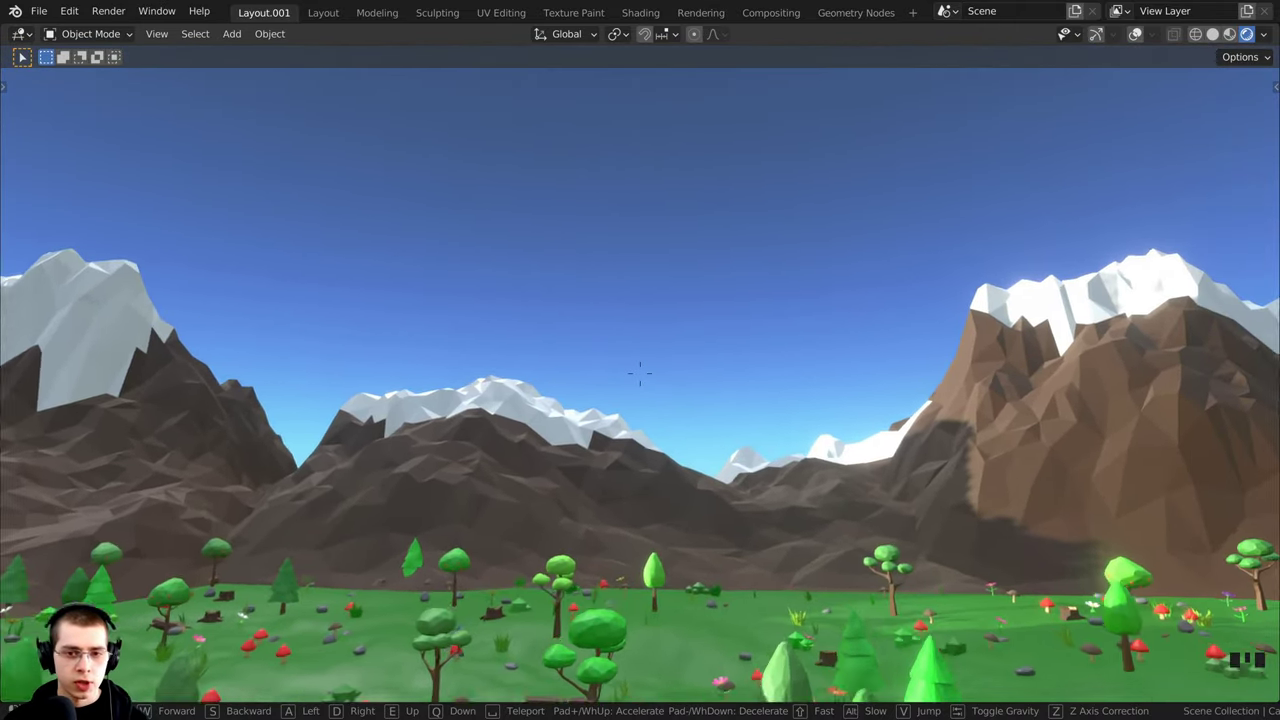
key("e")
key("w")
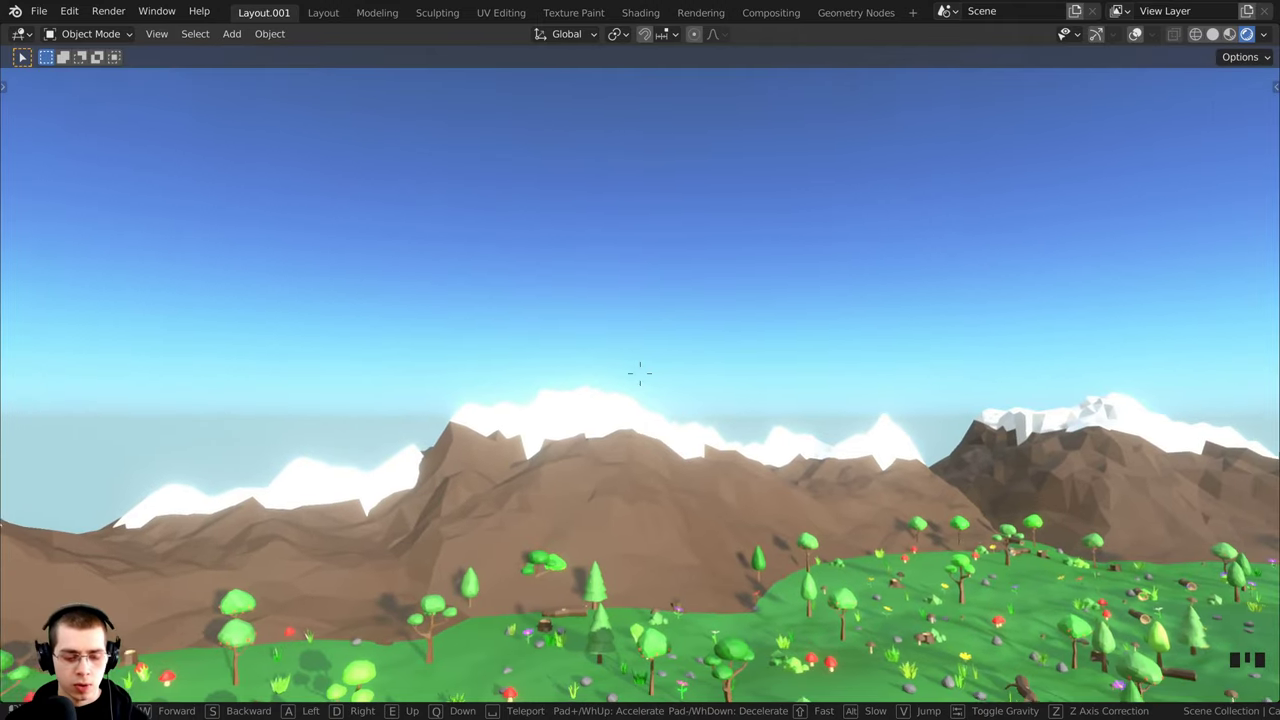
key("w")
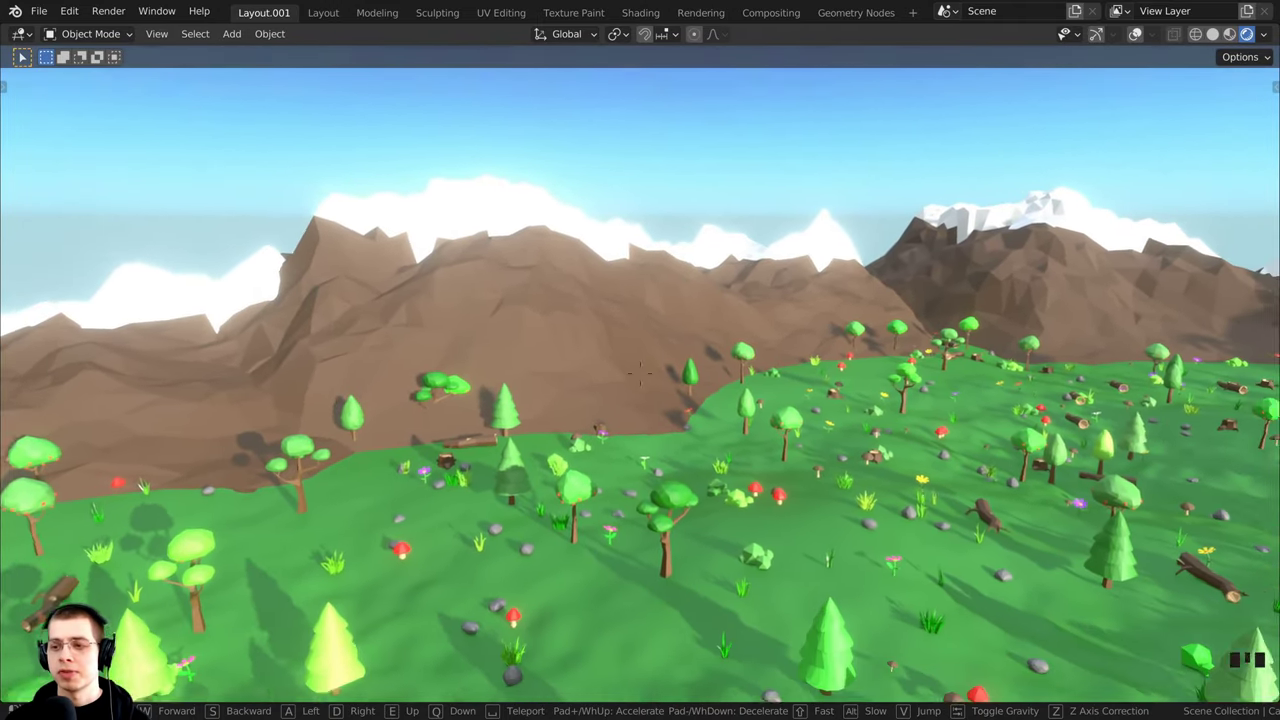
- Descend from above to ground level and walk forward past the mushrooms and the large branching tree
key("w")
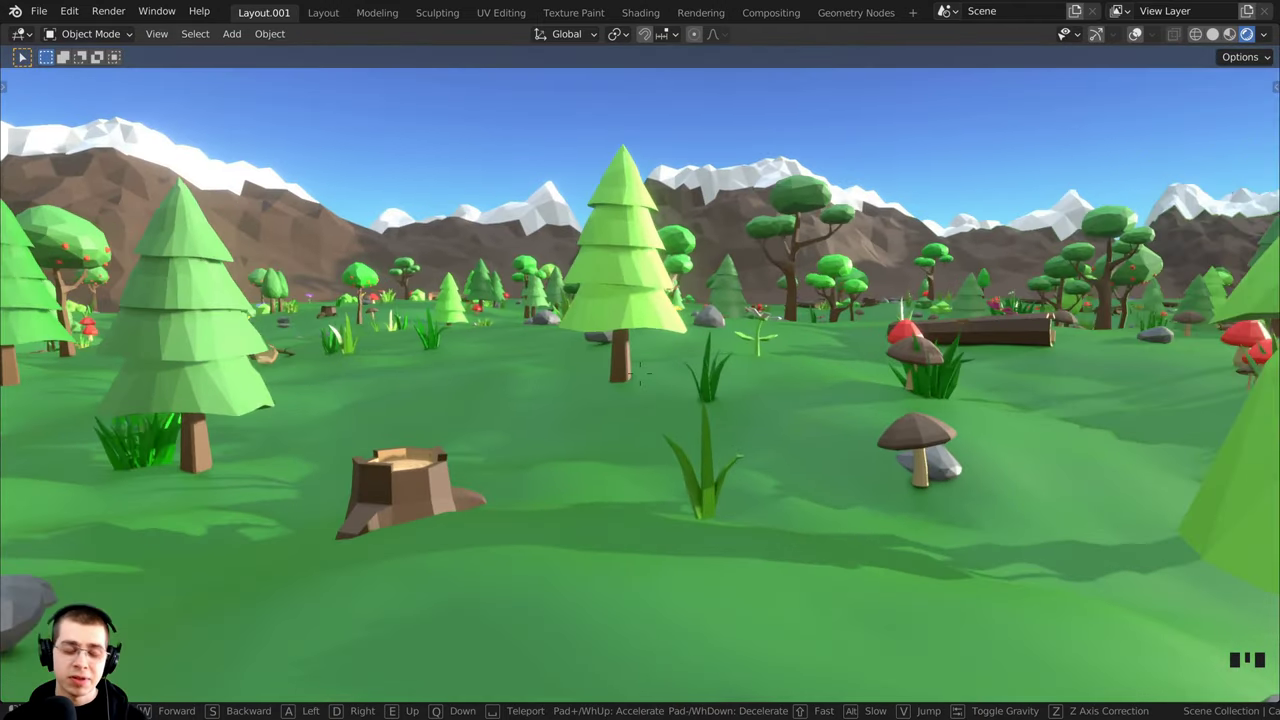
key("w")
key("w")
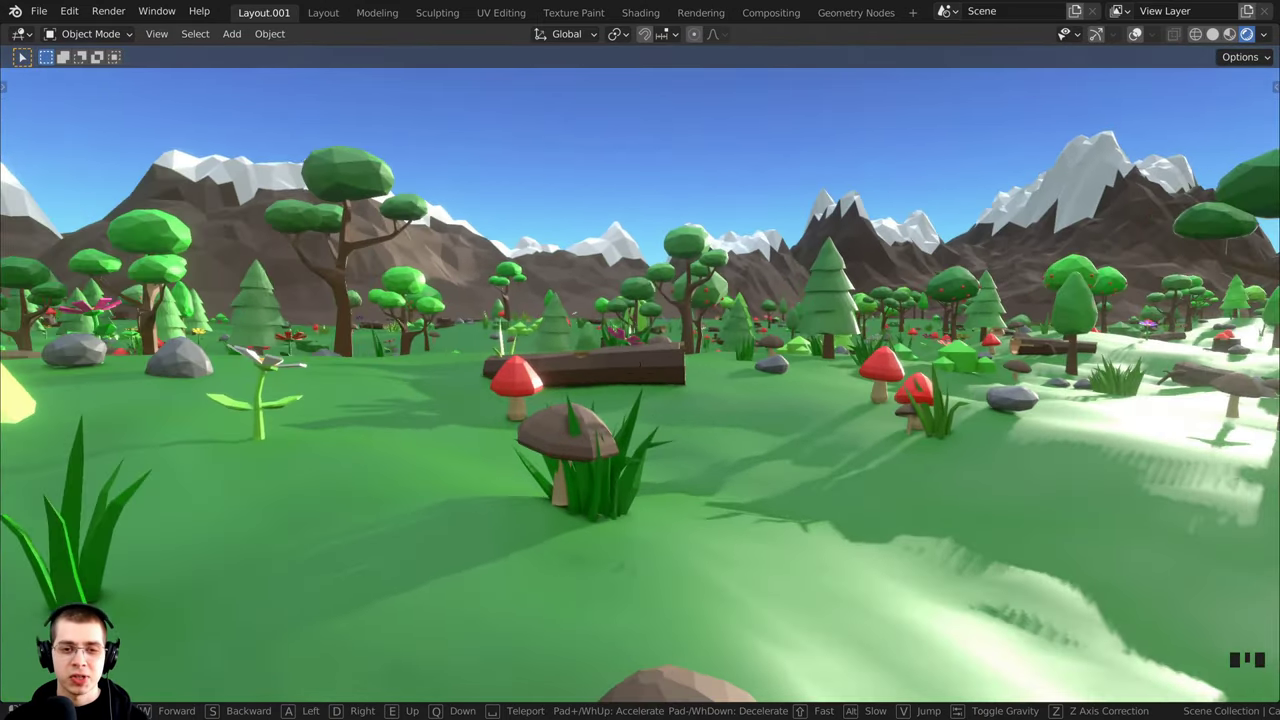
key("w")
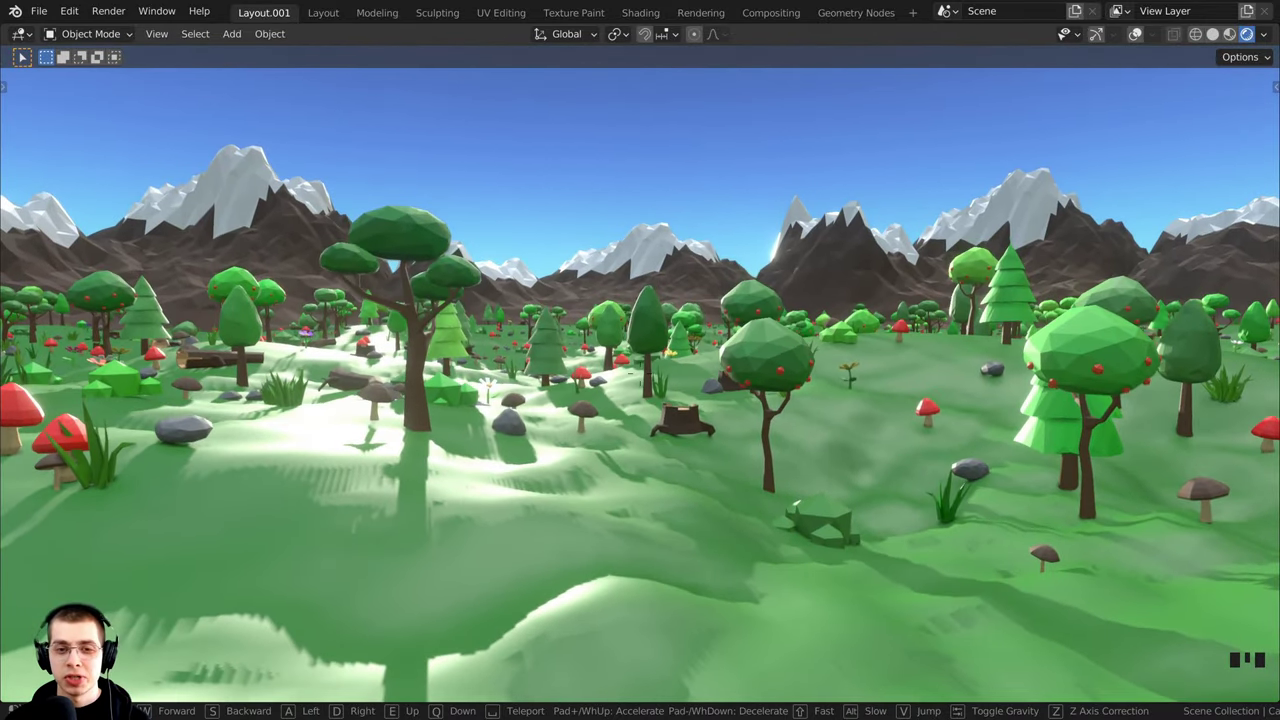
key("w")
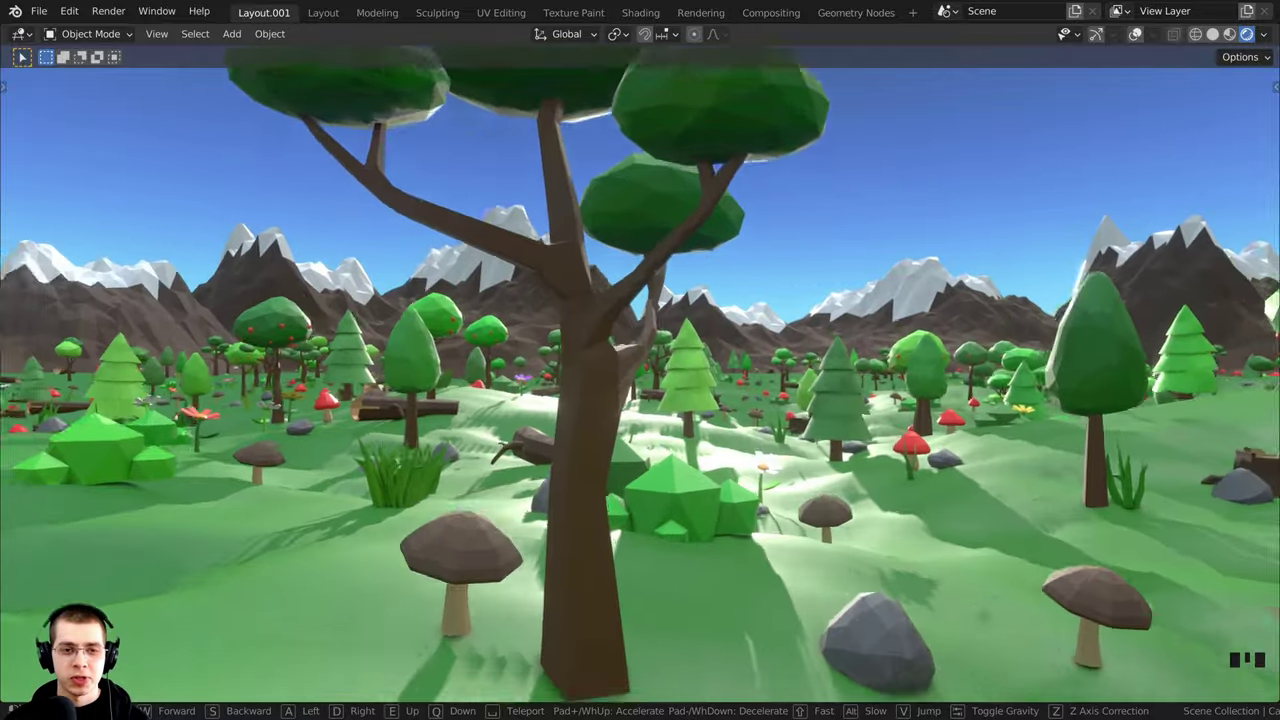
key("w")
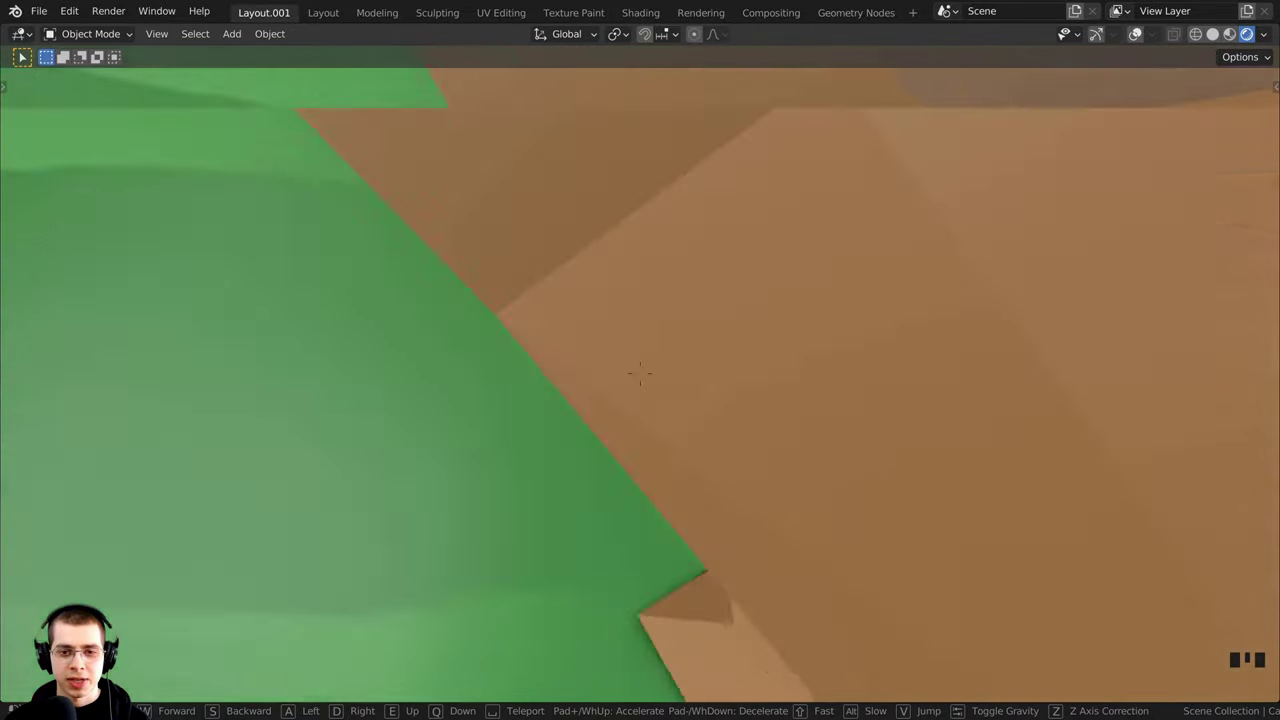
- Walk on over the forest floor, accept the viewpoint and move forward facing the snowy mountains
key("w")
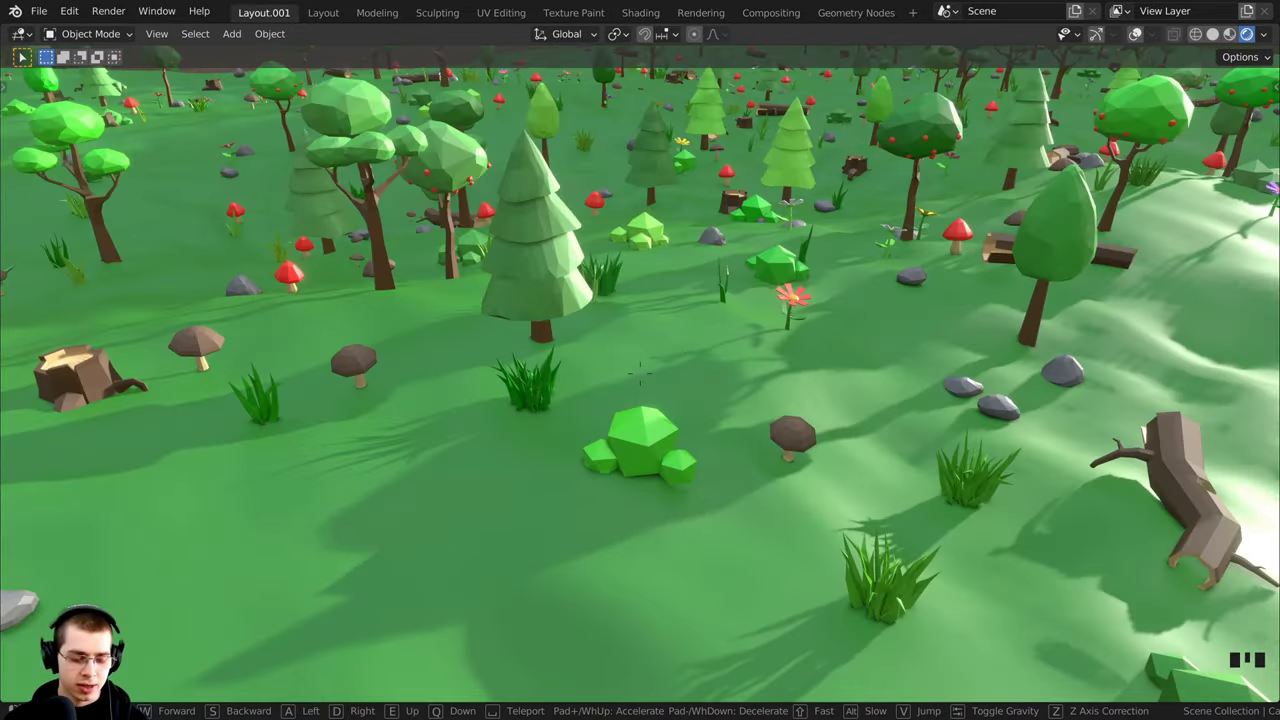
key("w")
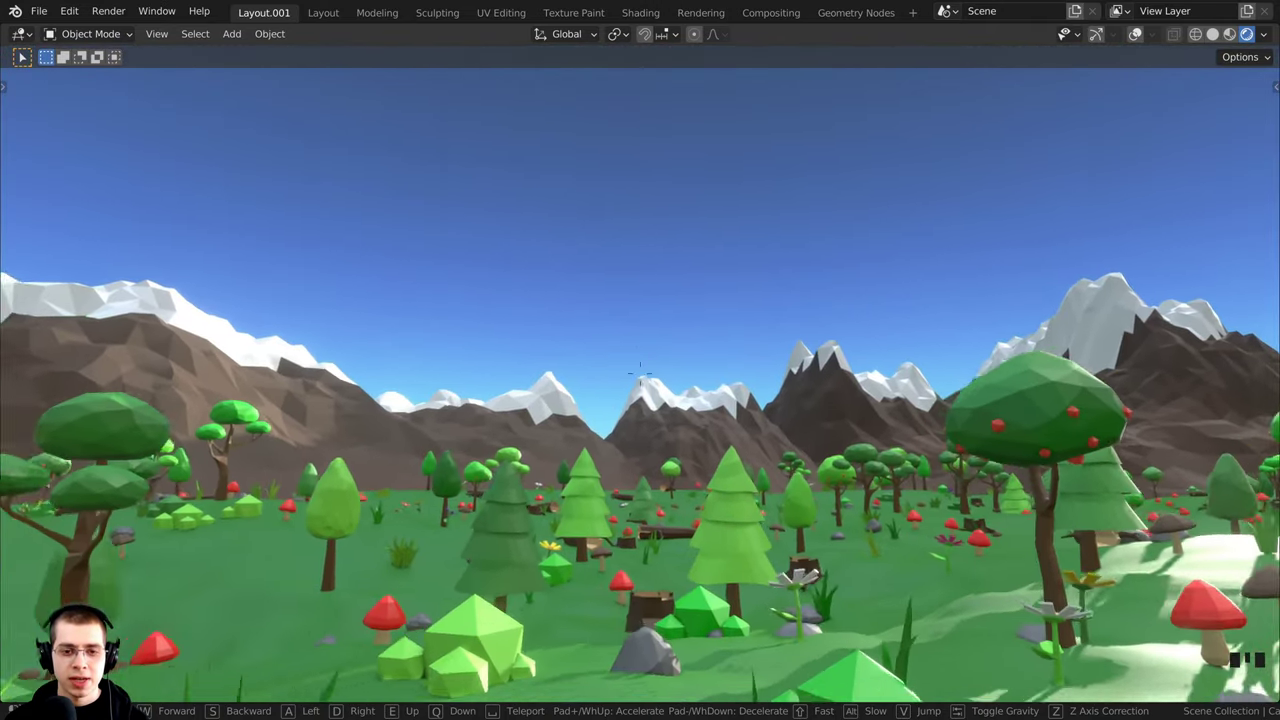
left_click(640, 373)
key("w")
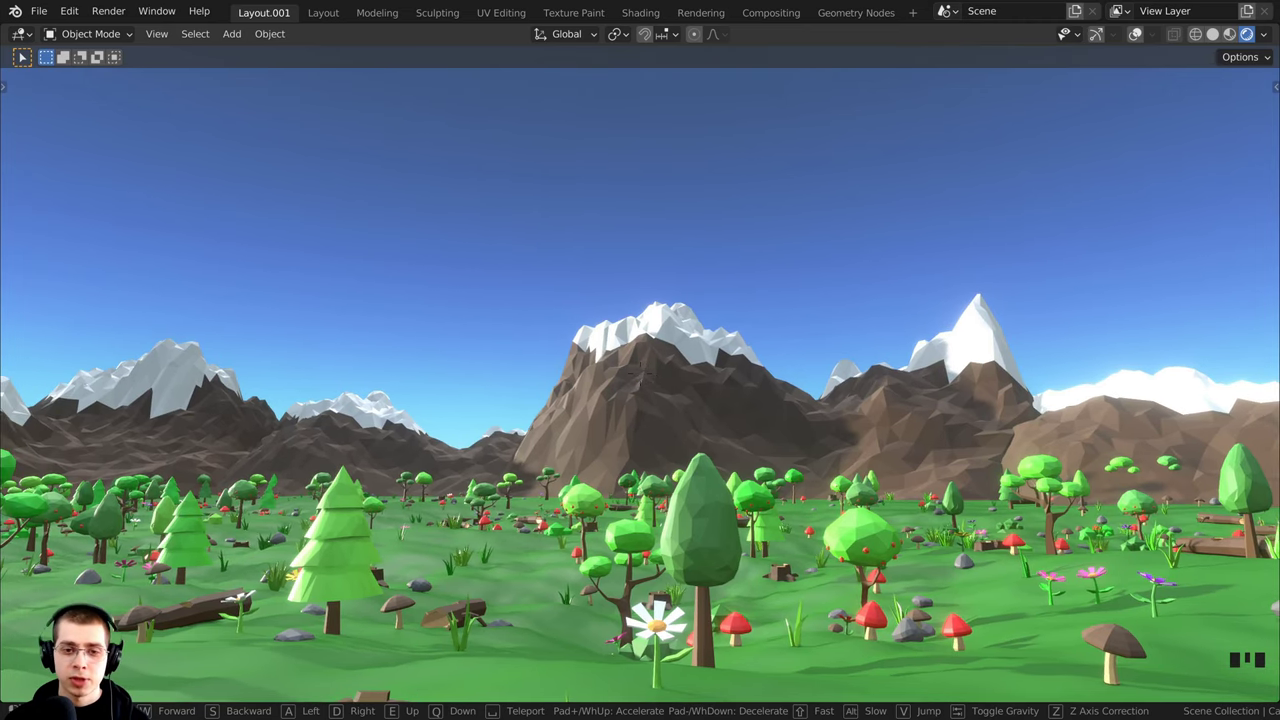
- Teleport the walk view to distant spots in the forest and move forward between jumps, landing near the brown mushrooms
key("space")
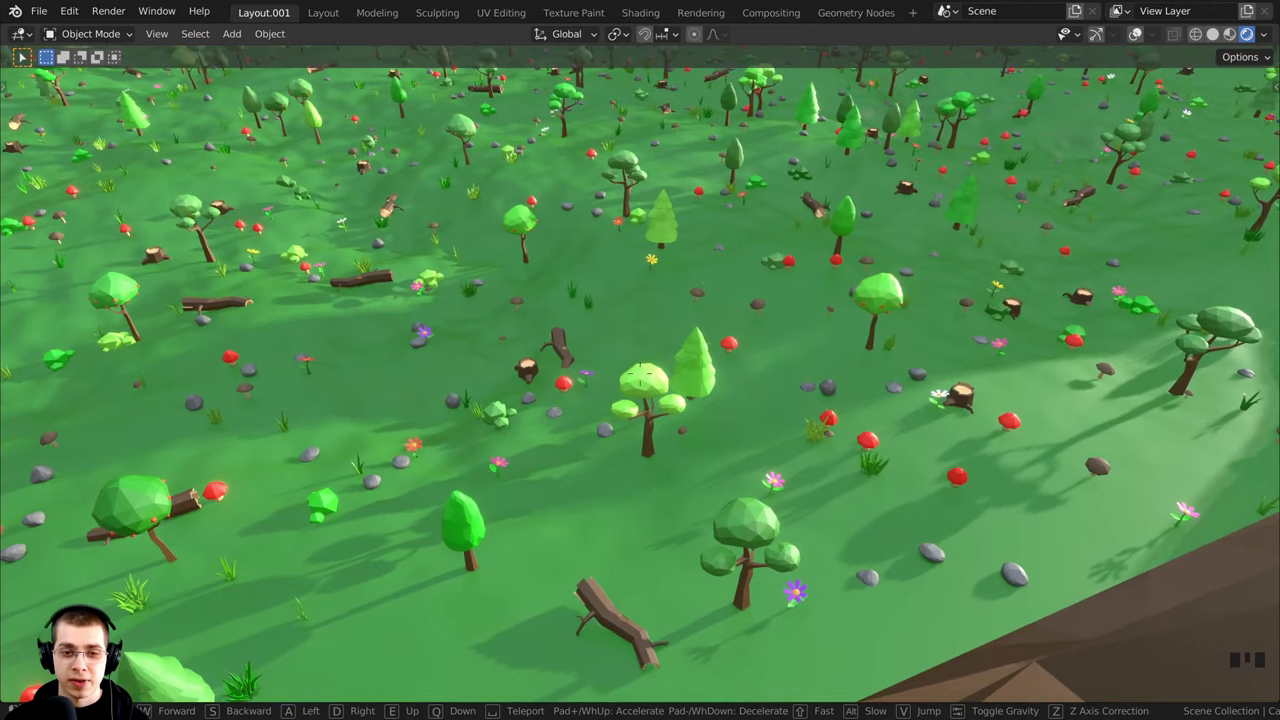
key("w")
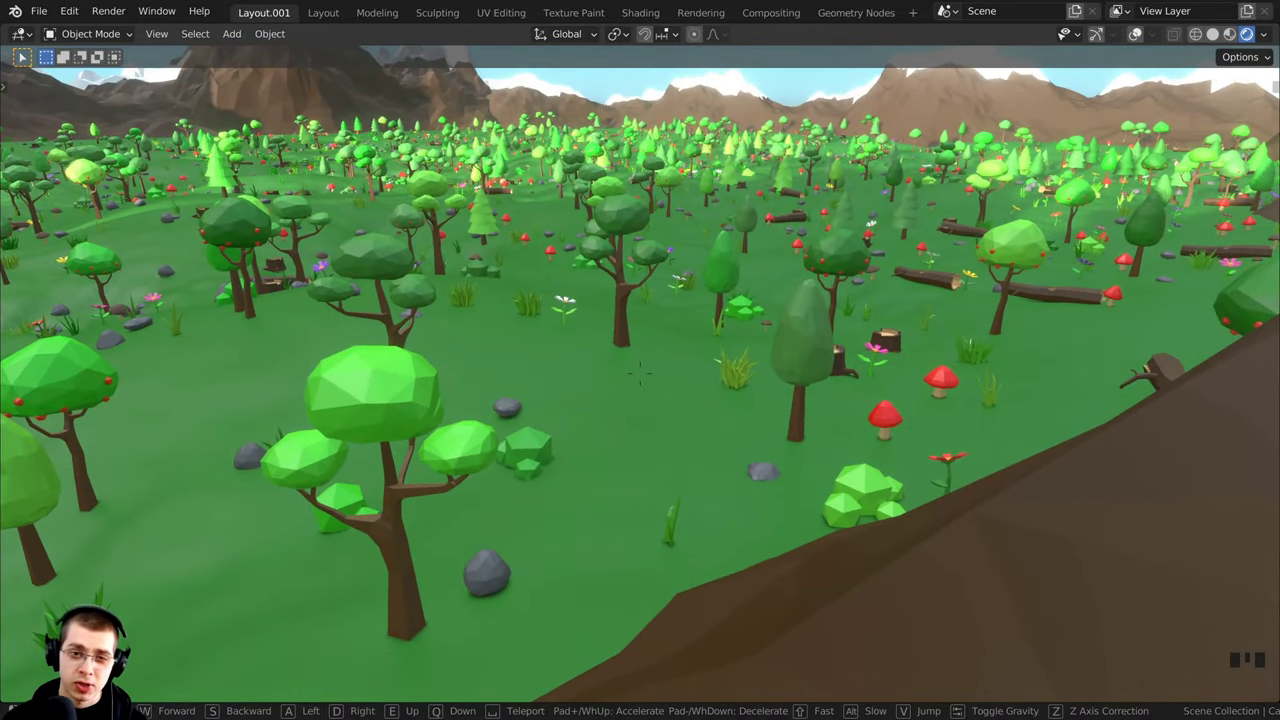
key("space")
key("space")
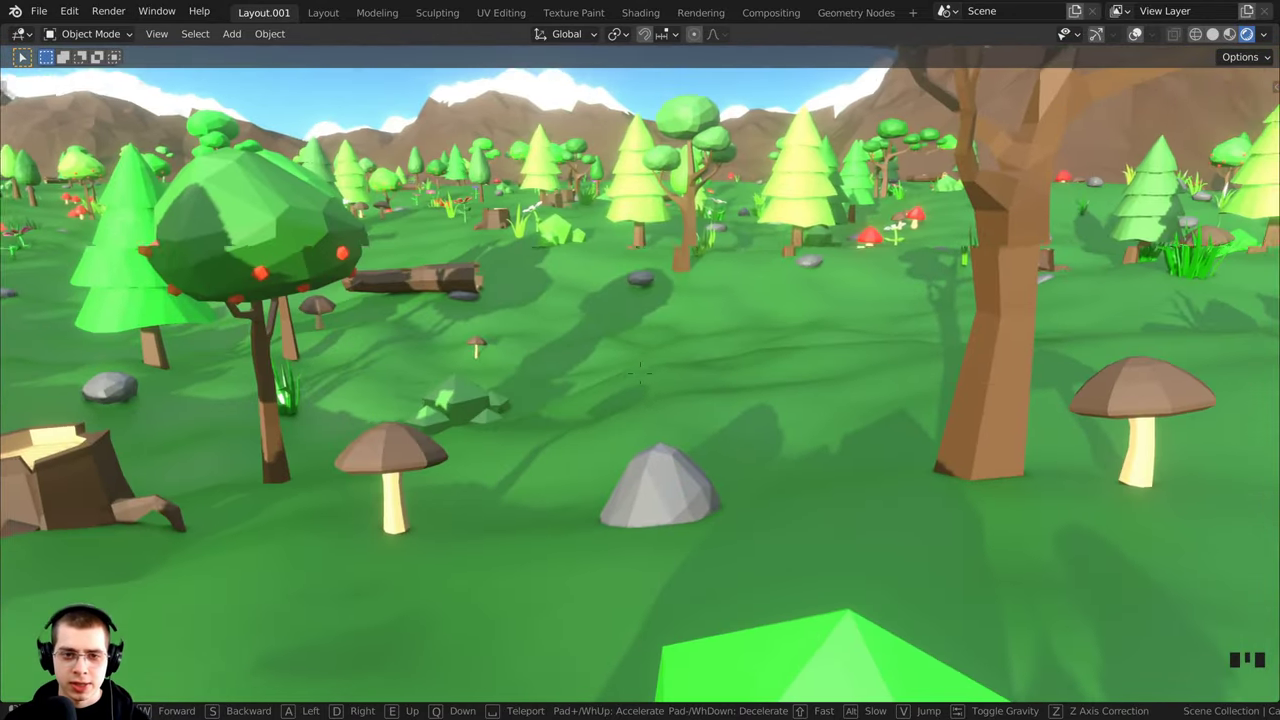
- Walk forward at ground level past the fallen log, brown mushrooms and light green pine while turning the view between the trees
key("w")
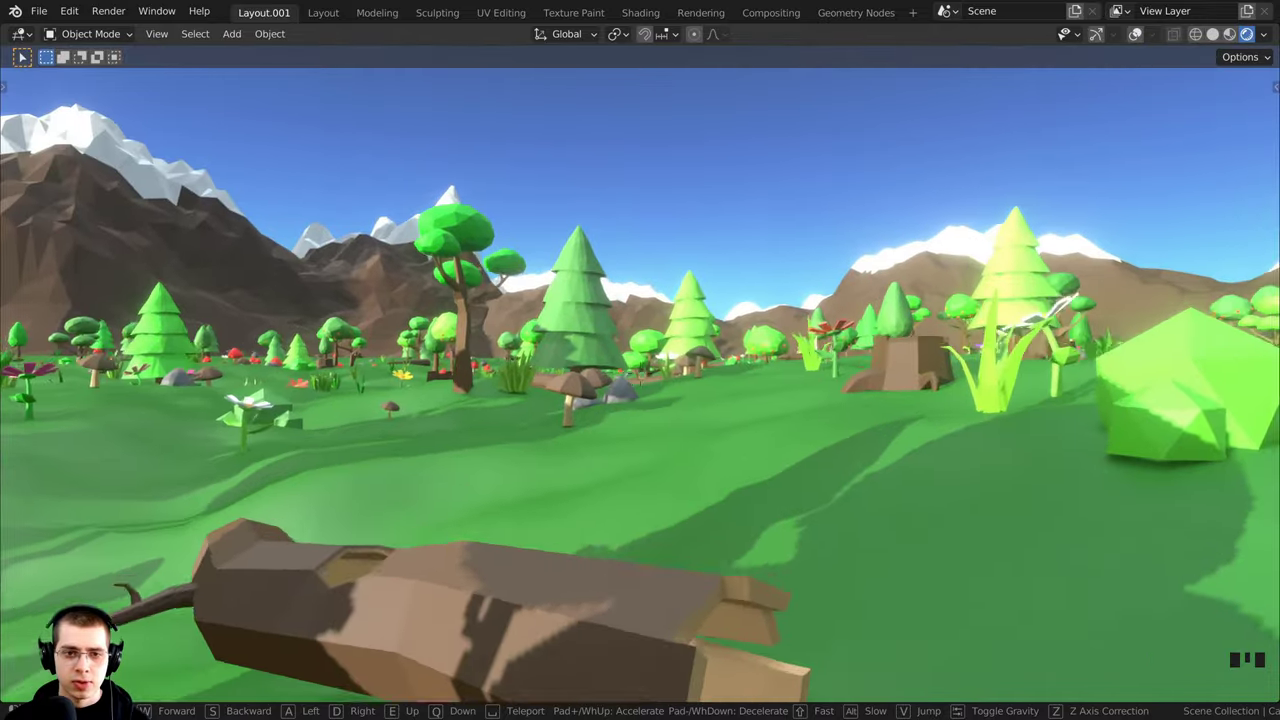
key("w")
key("w")
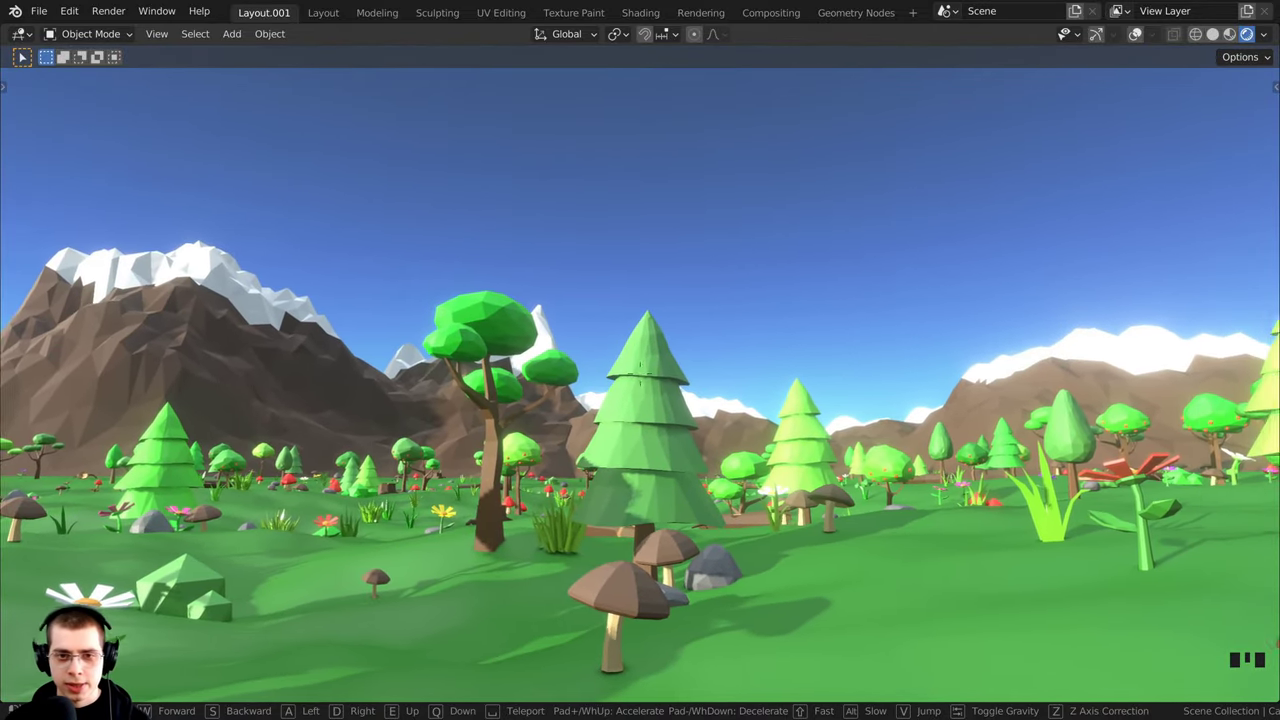
key("w")
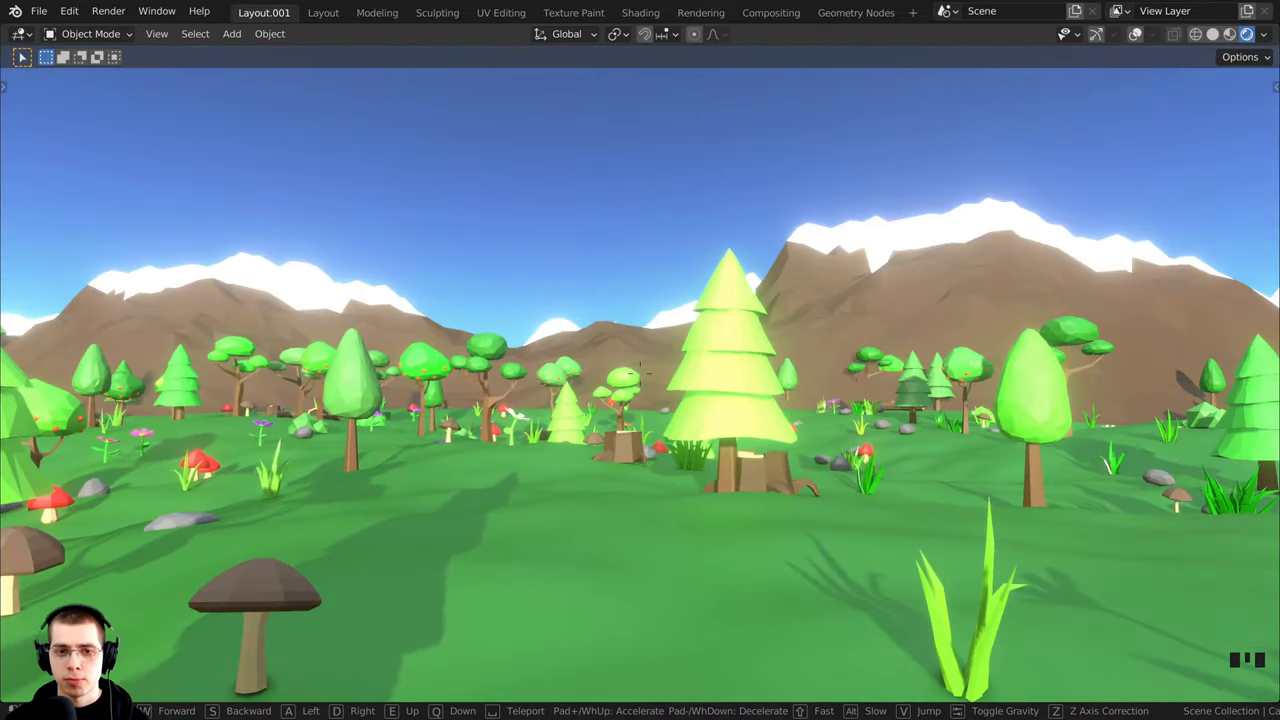
key("w")
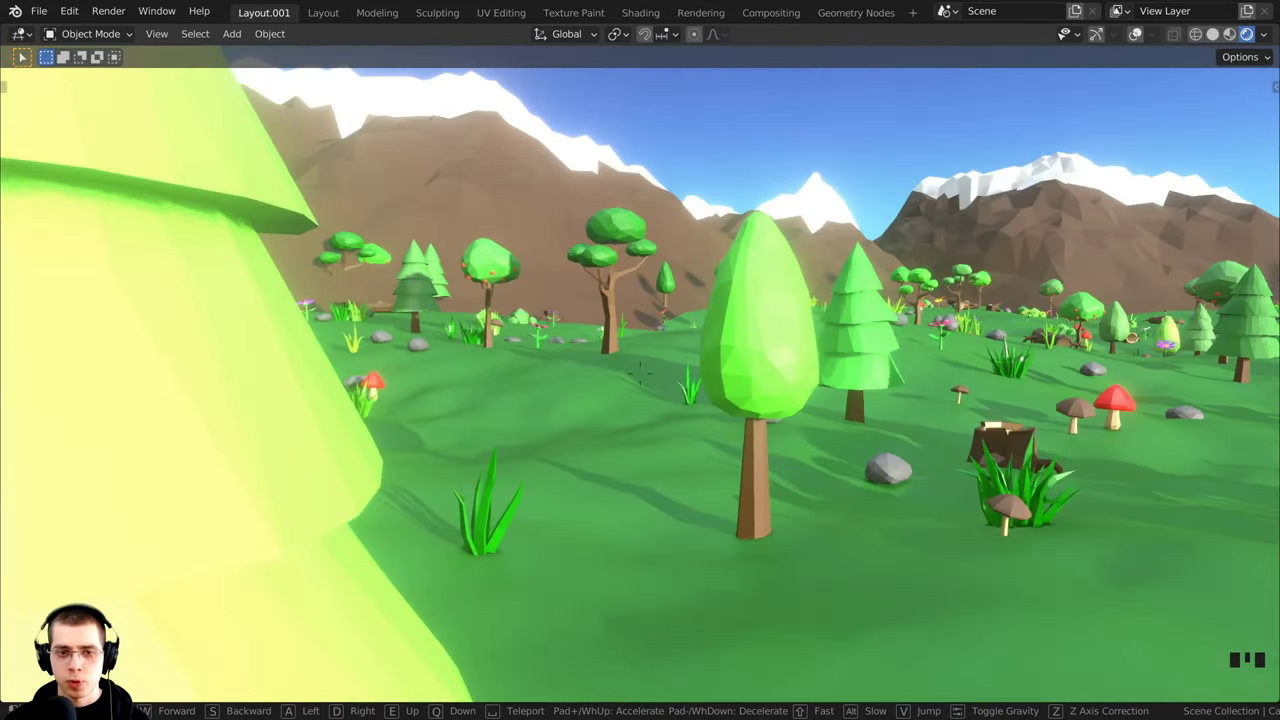
key("w")
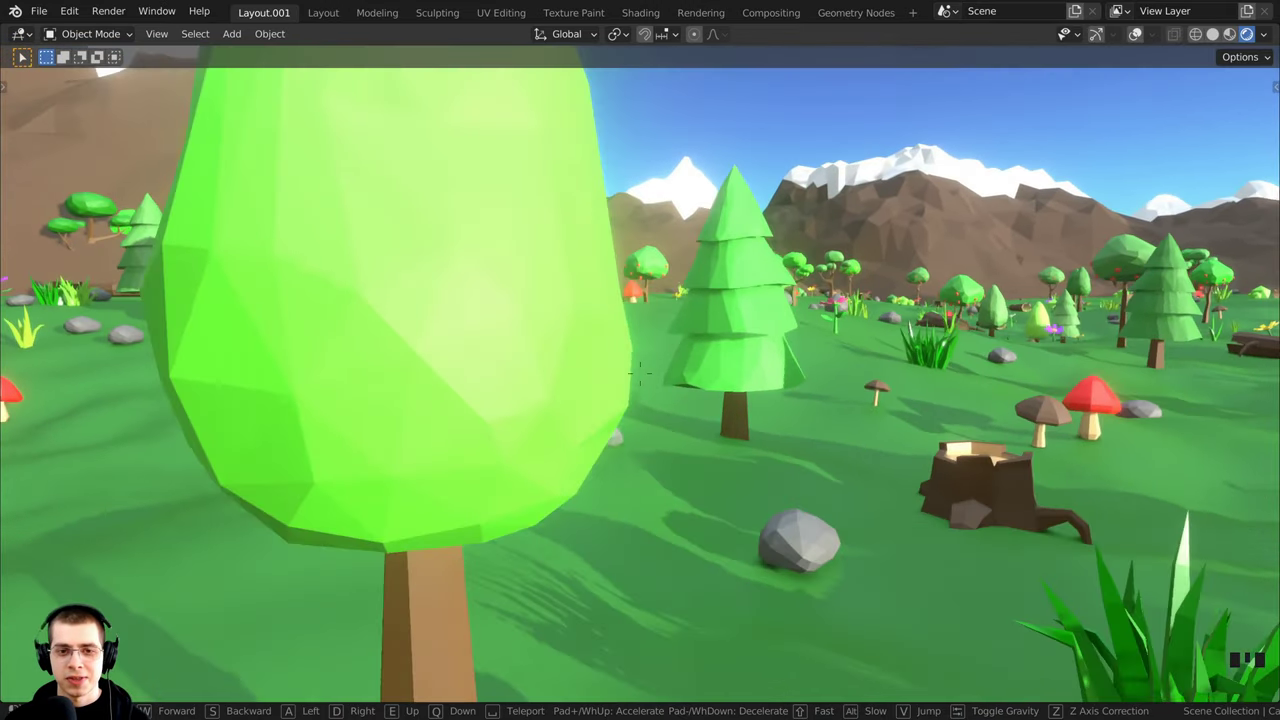
key("w")
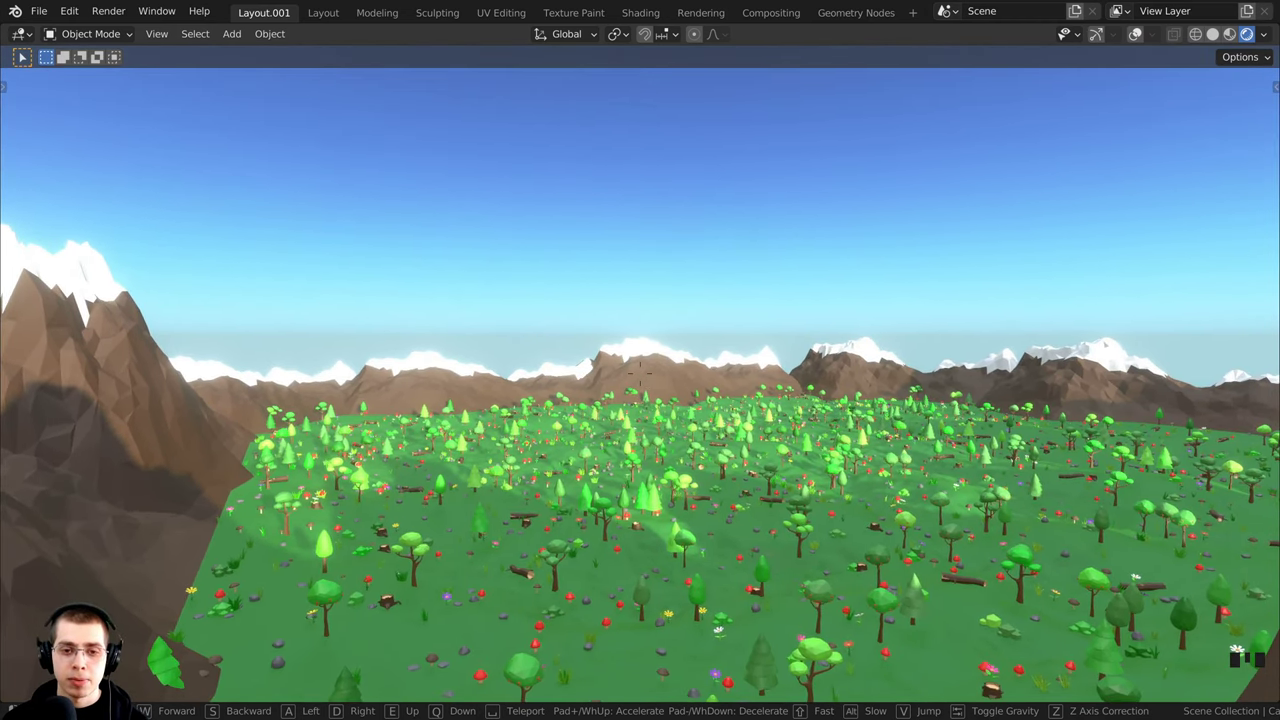
- Teleport from high above the forest down to the ground, face the snowy mountains and accept the viewpoint
key("space")
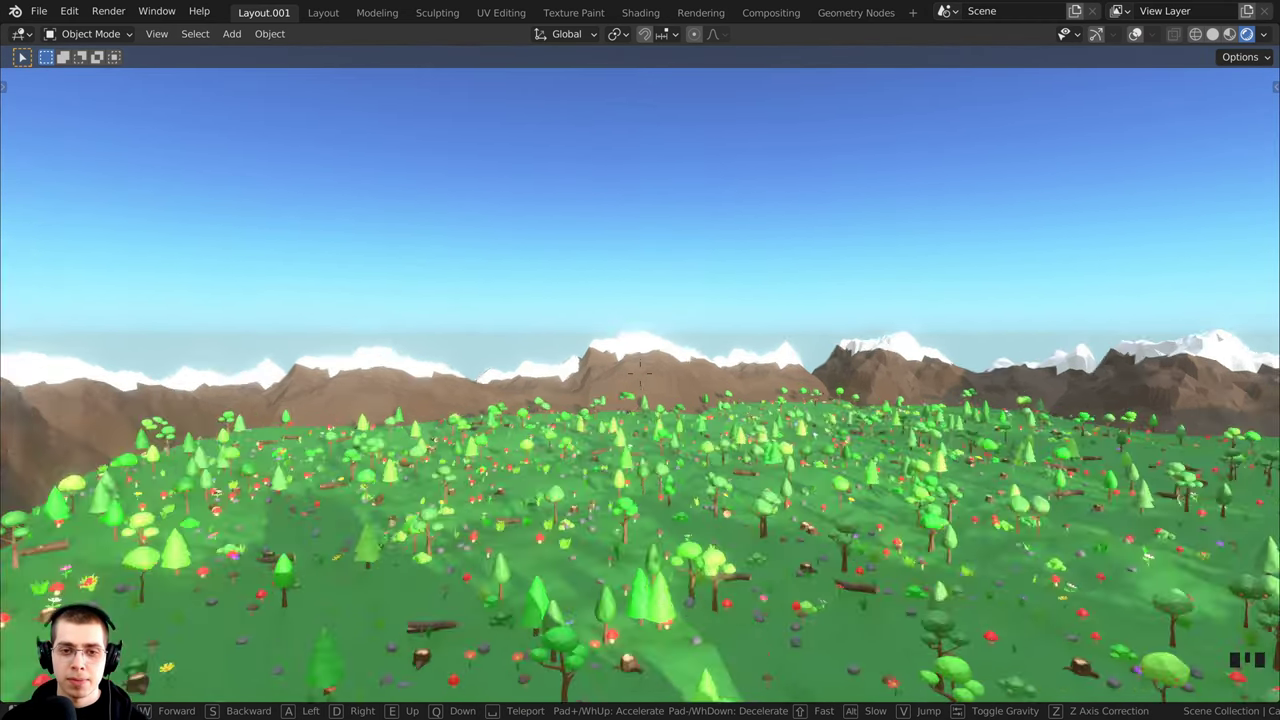
key("space")
key("space")
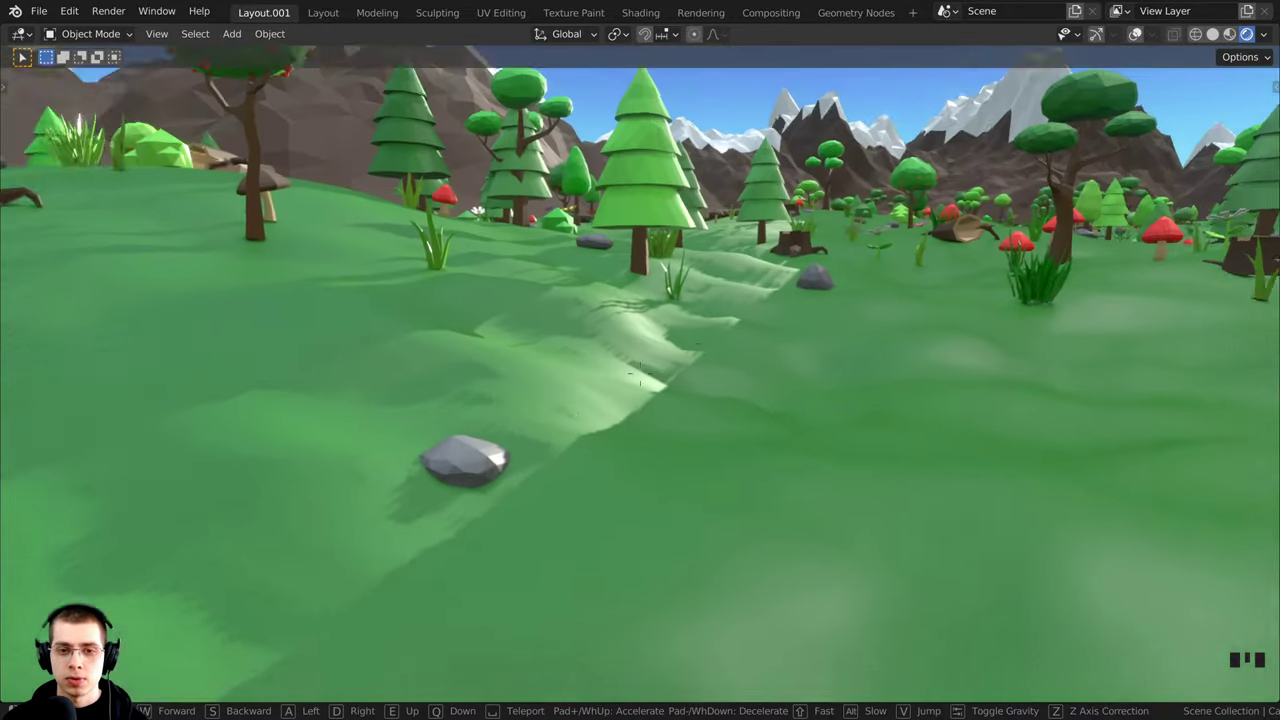
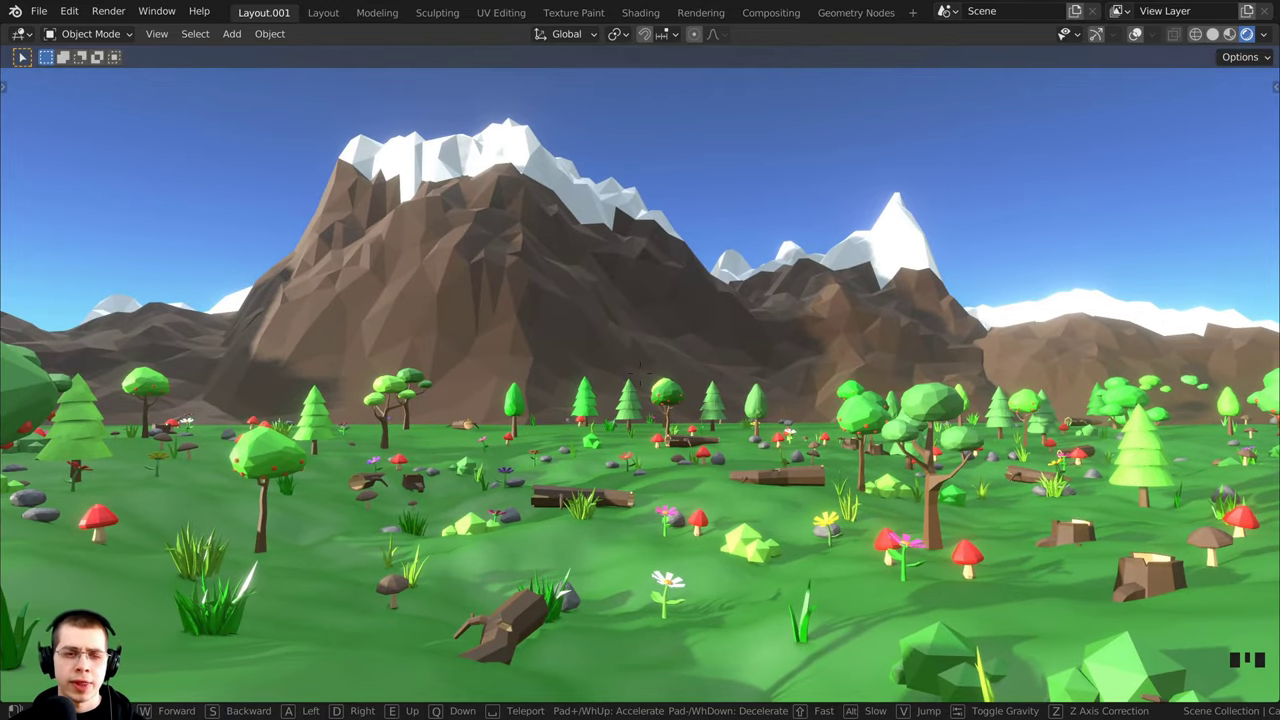
mouse_move(640, 372)
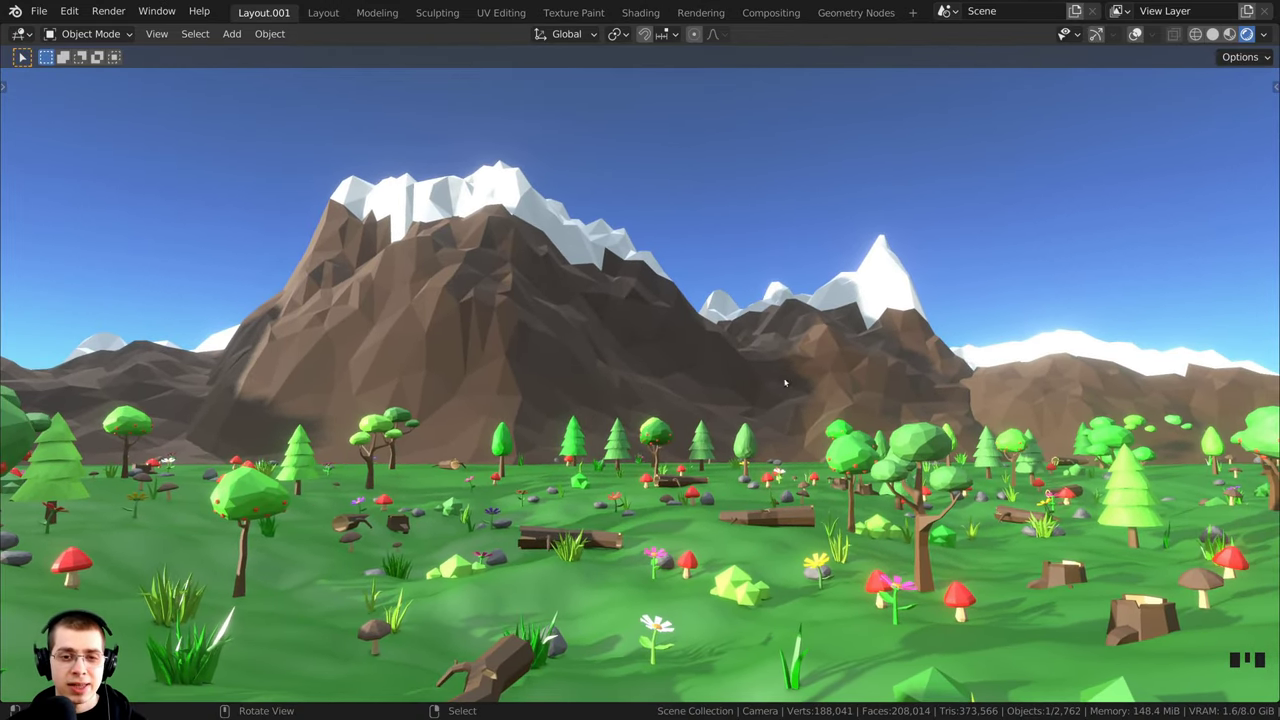
- Start Walk Navigation from a raised view, move over the forest and cancel to return to the starting viewpoint, twice
middle_click_drag(785, 383, 705, 403)
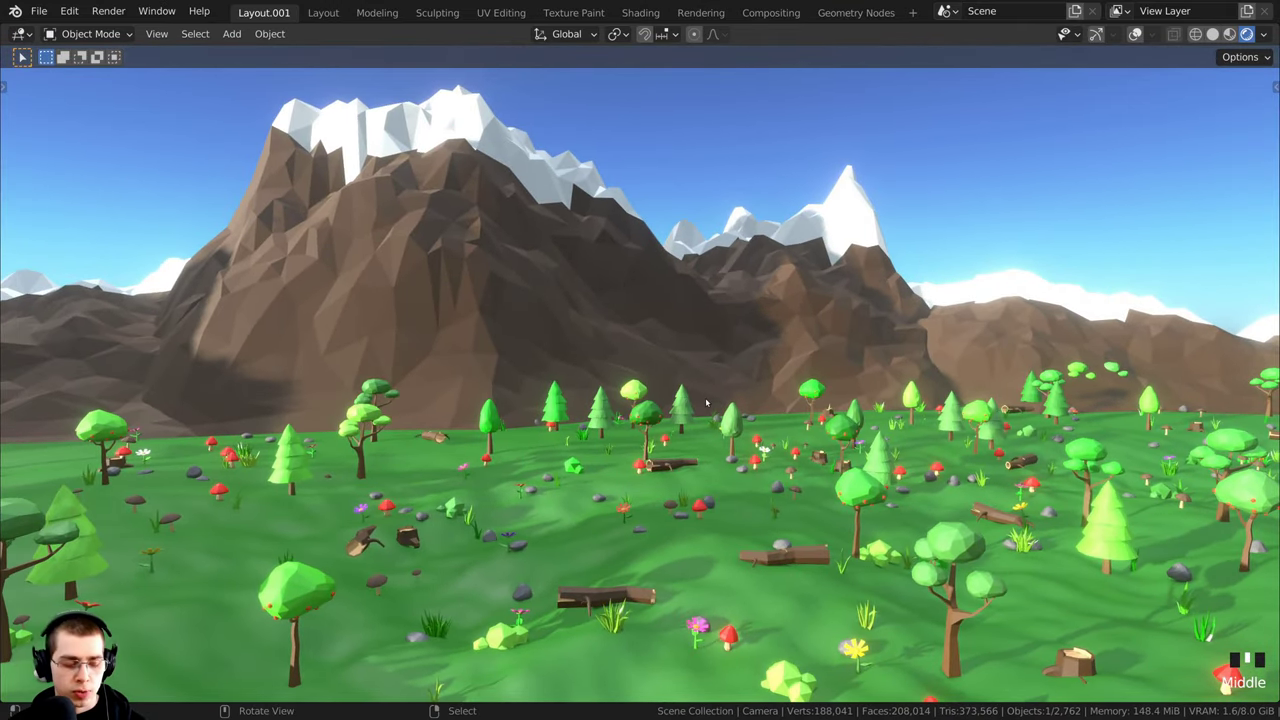
key("shift+grave")
mouse_move(640, 372)
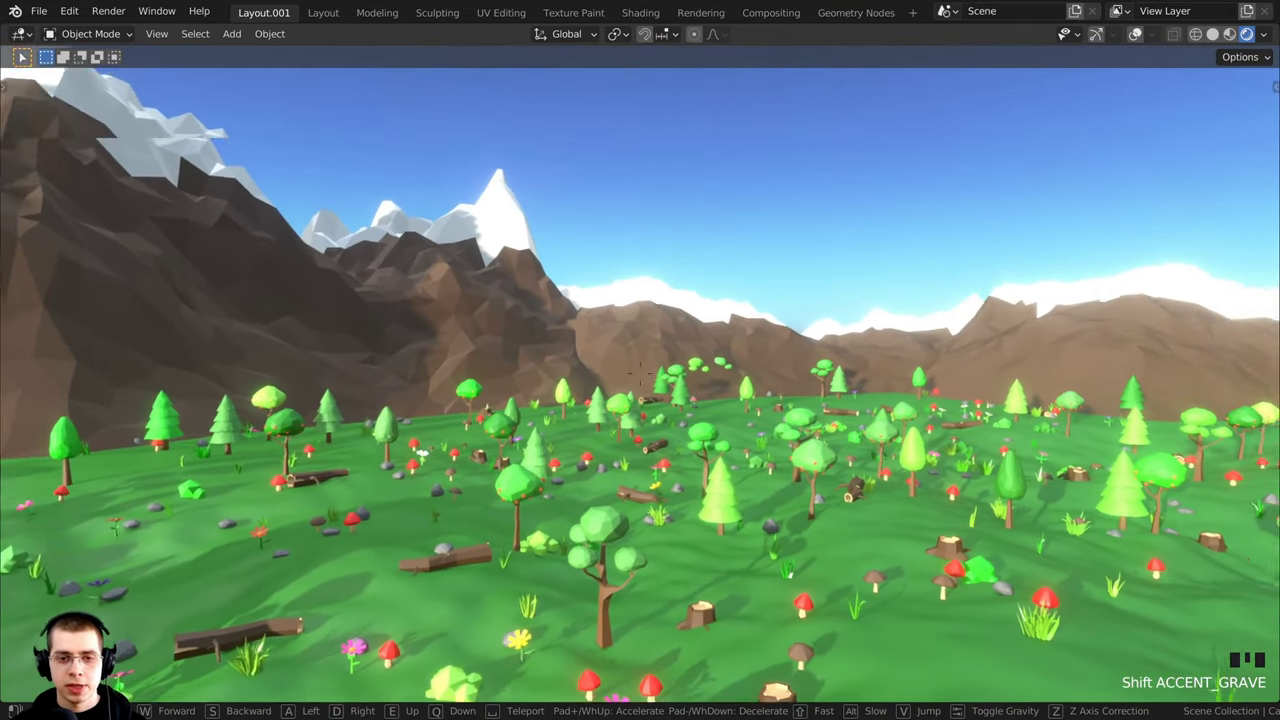
key("w")
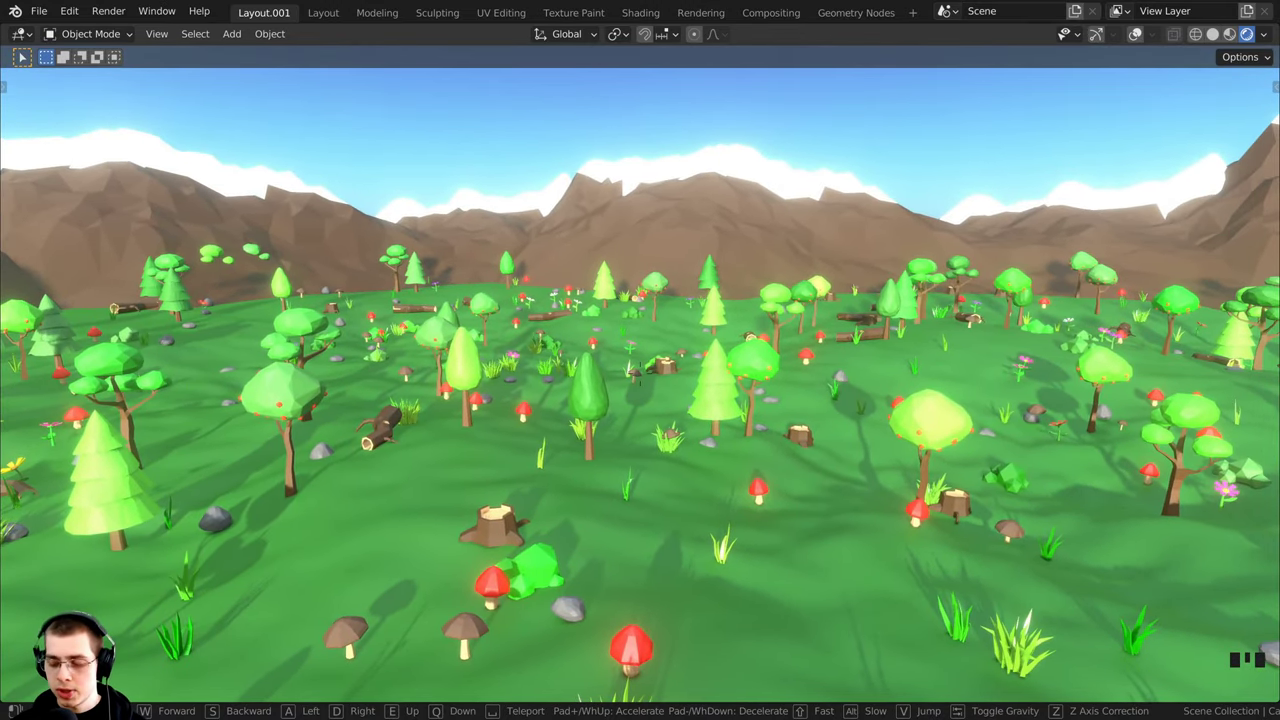
key("Escape")
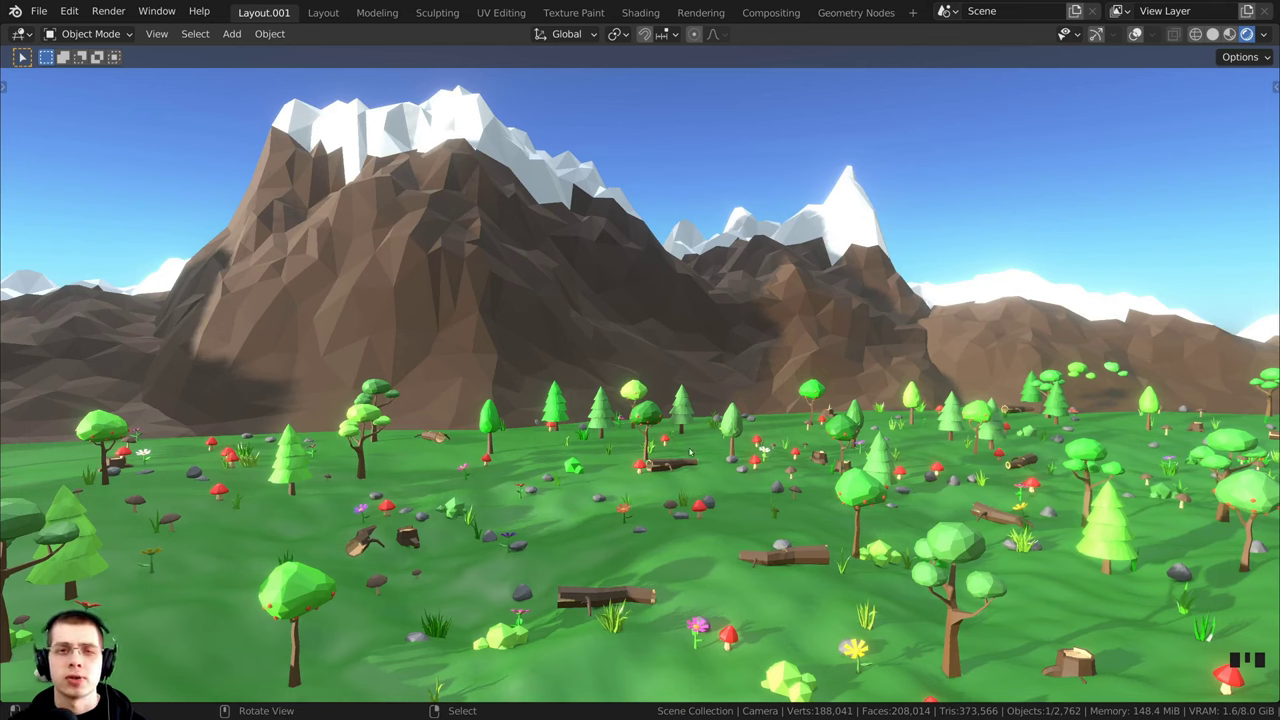
key("shift+grave")
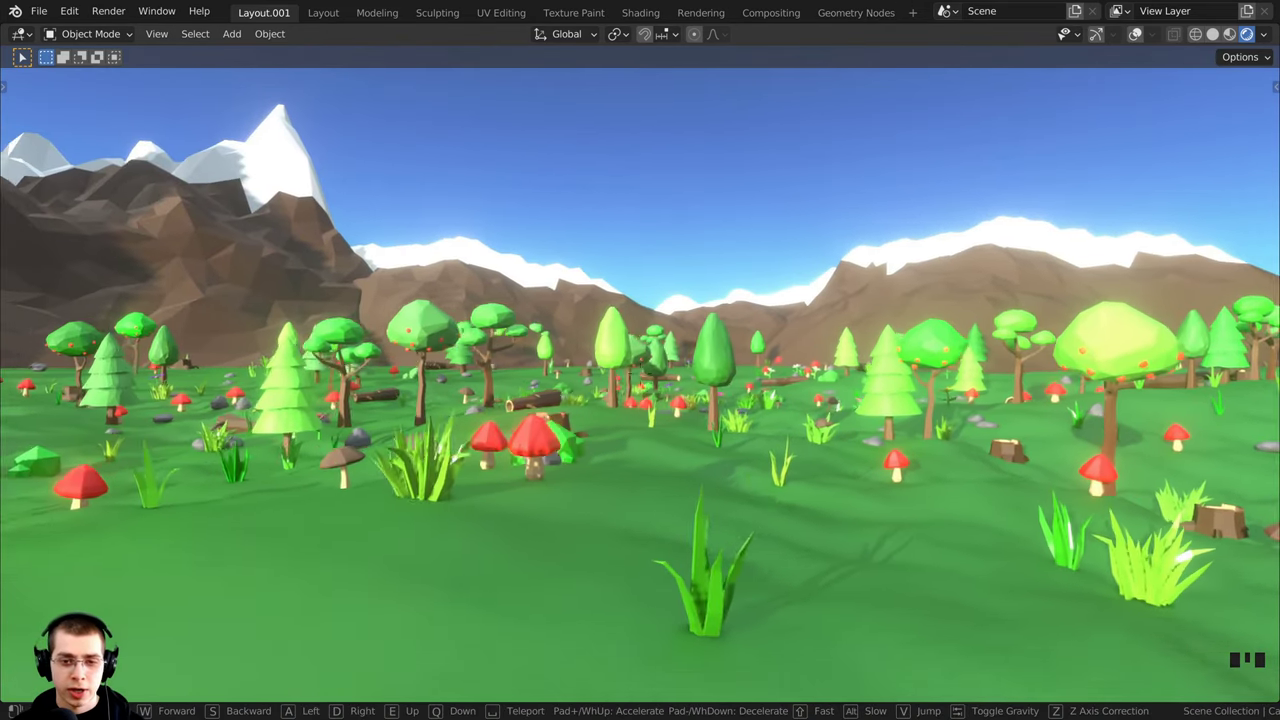
key("Escape")
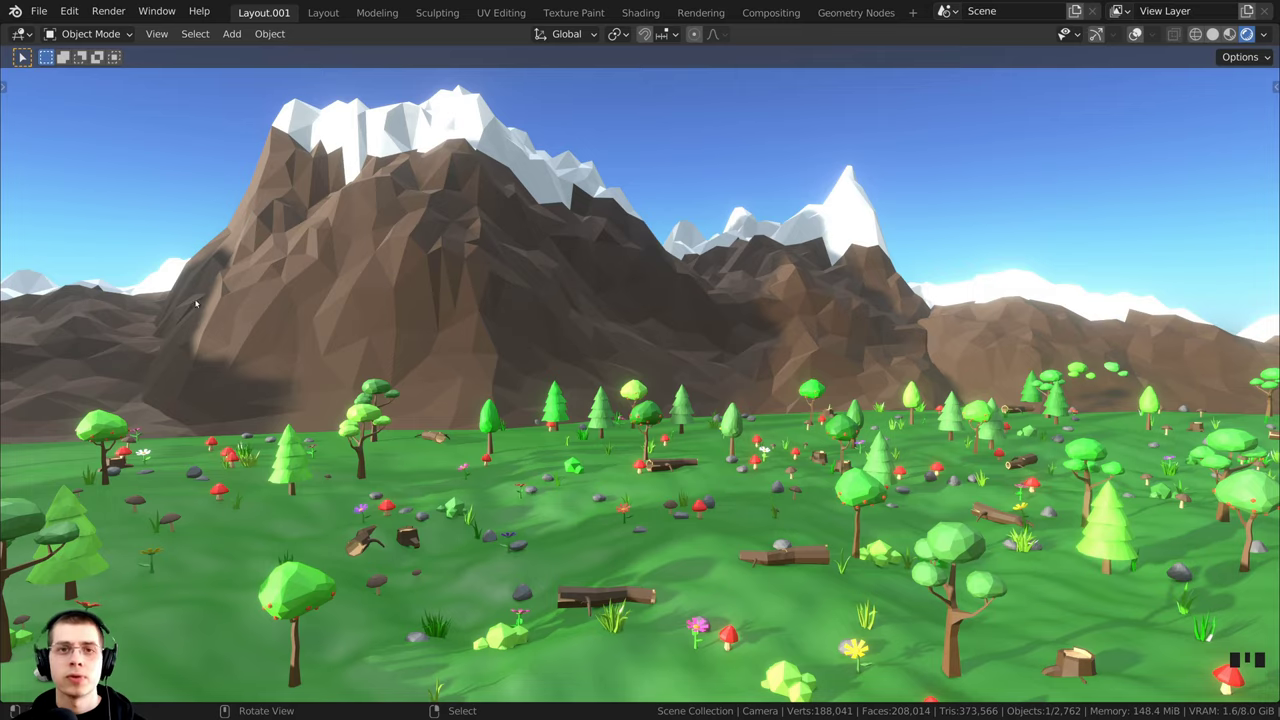
- Look through the scene camera and select it
middle_click_drag(219, 303, 738, 268)
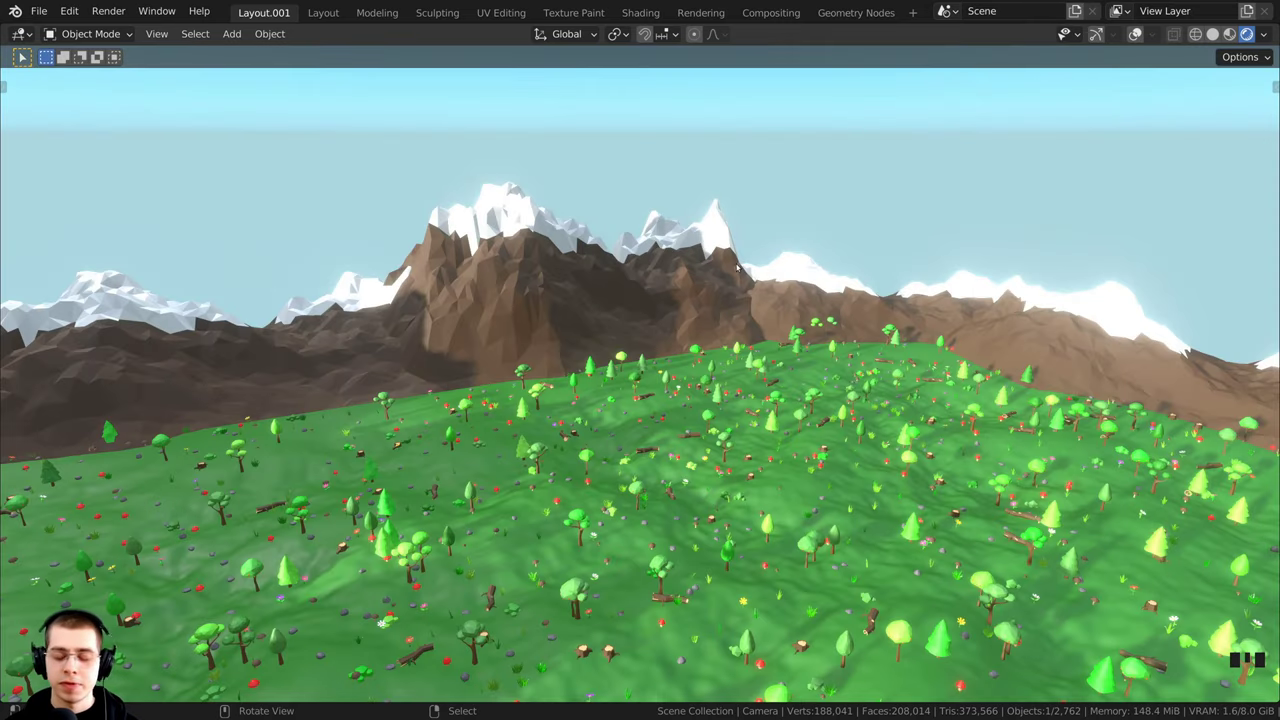
key("KP_0")
middle_click_drag(800, 212, 912, 206, "shift")
left_click(695, 205)
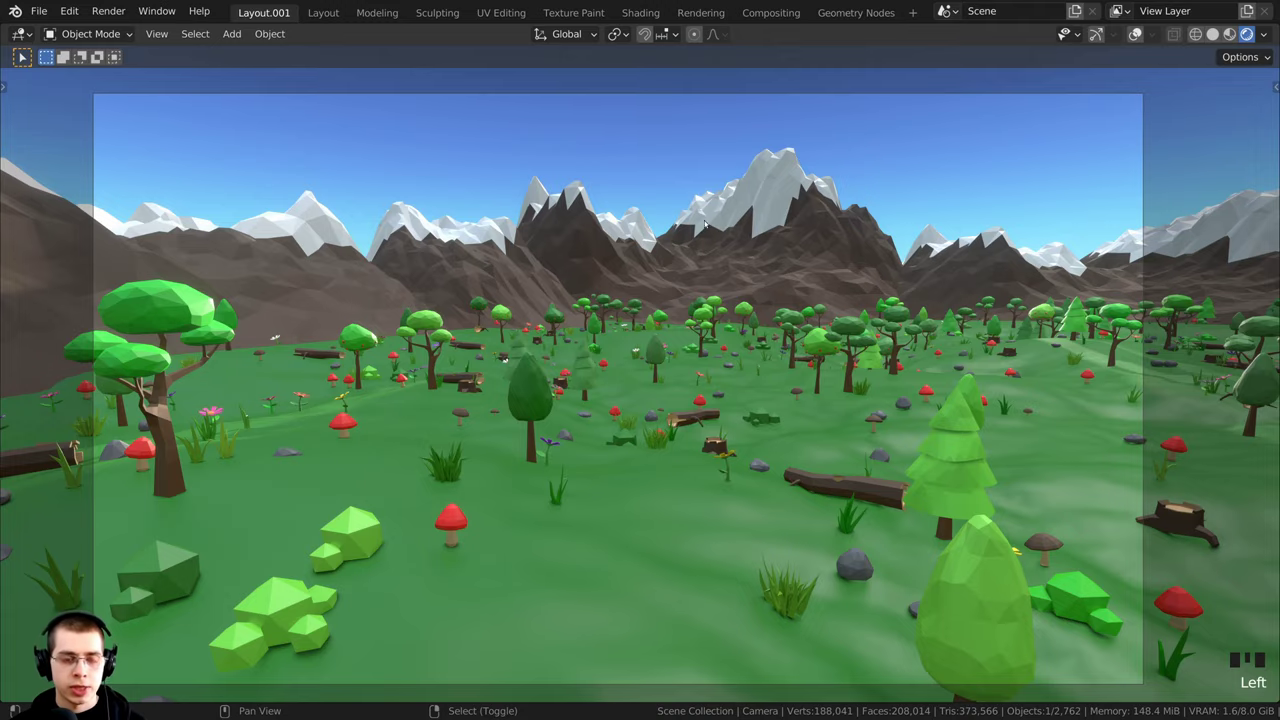
- Walk the camera forward through the forest past the stump and red mushroom using Walk Navigation, then teleport it
key("shift+grave")
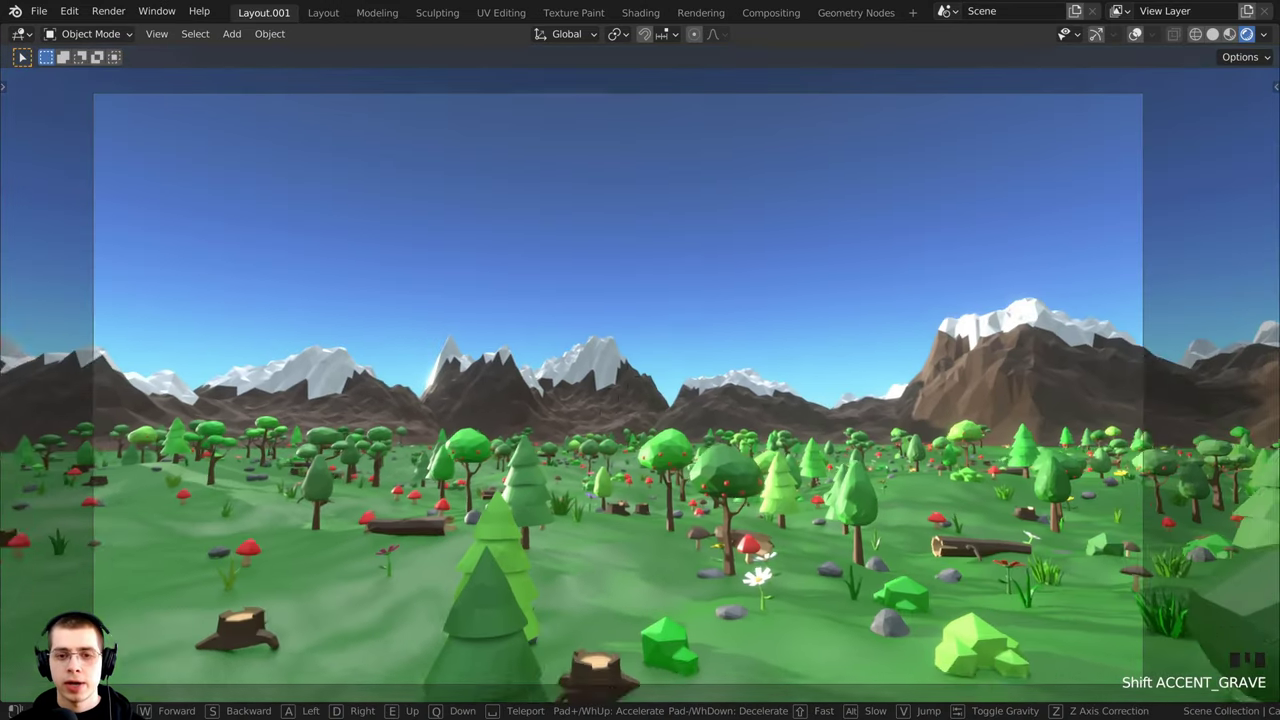
key("w")
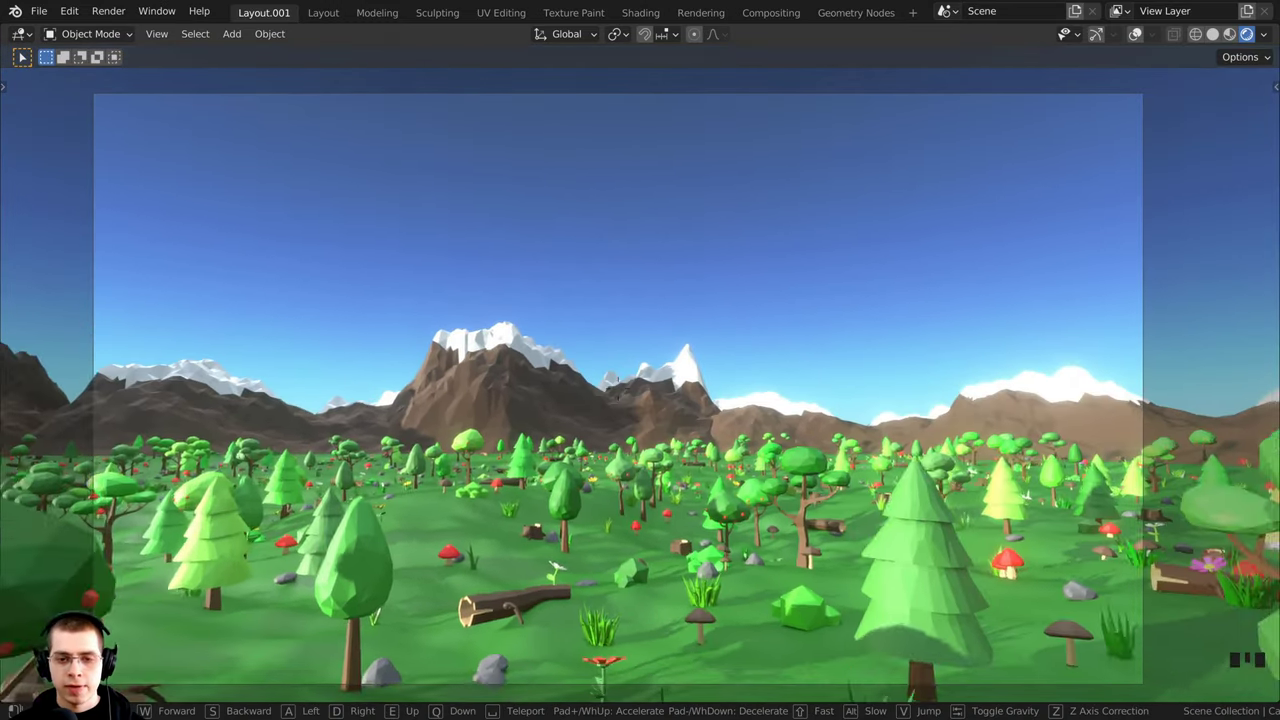
key("w")
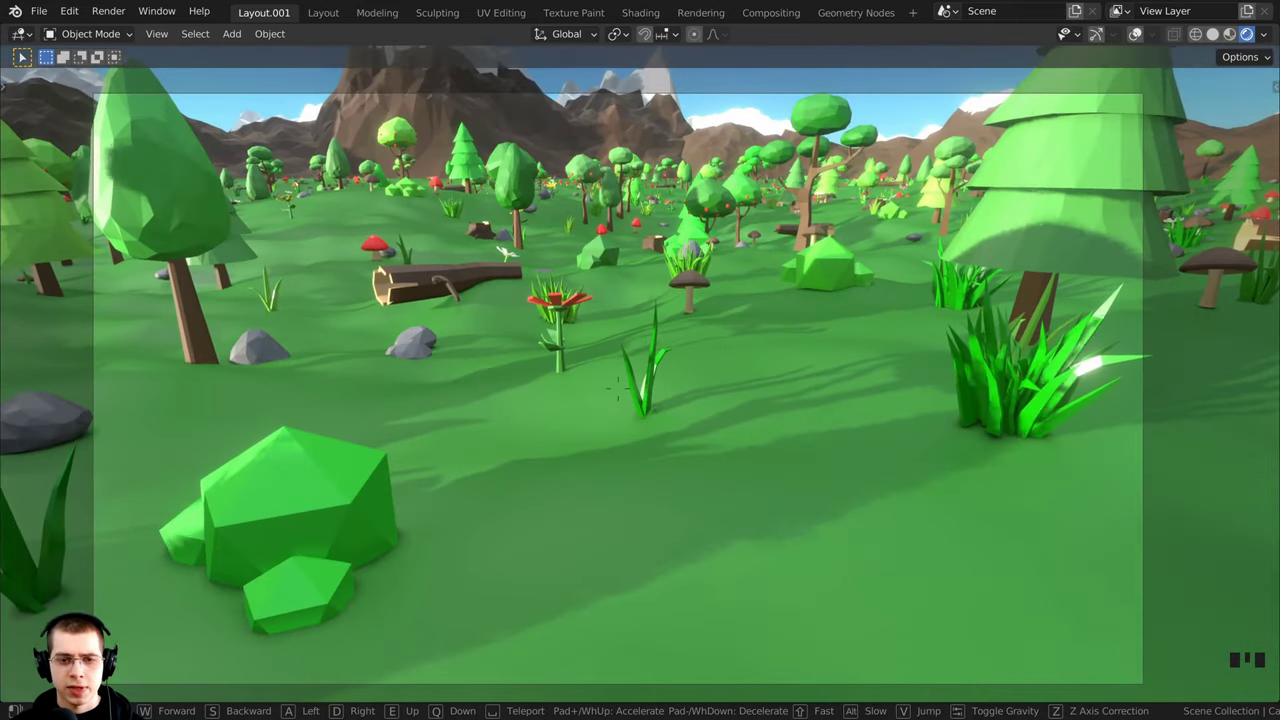
key("w")
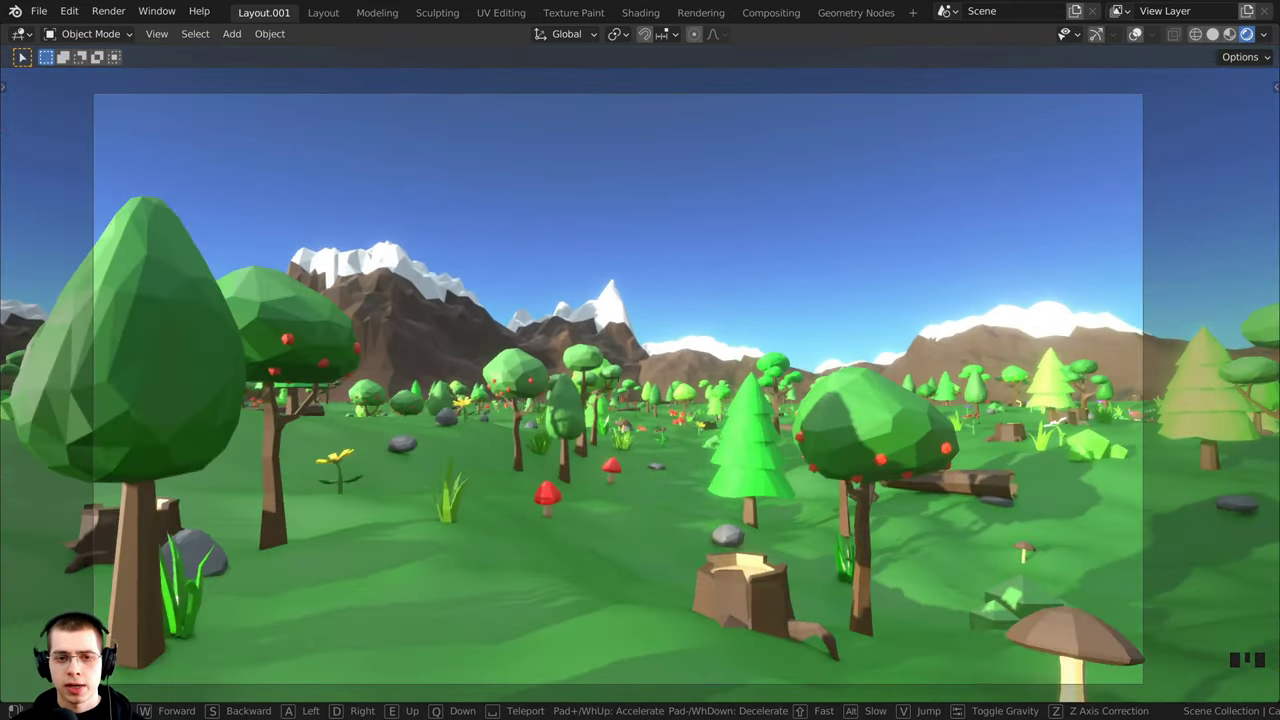
key("w")
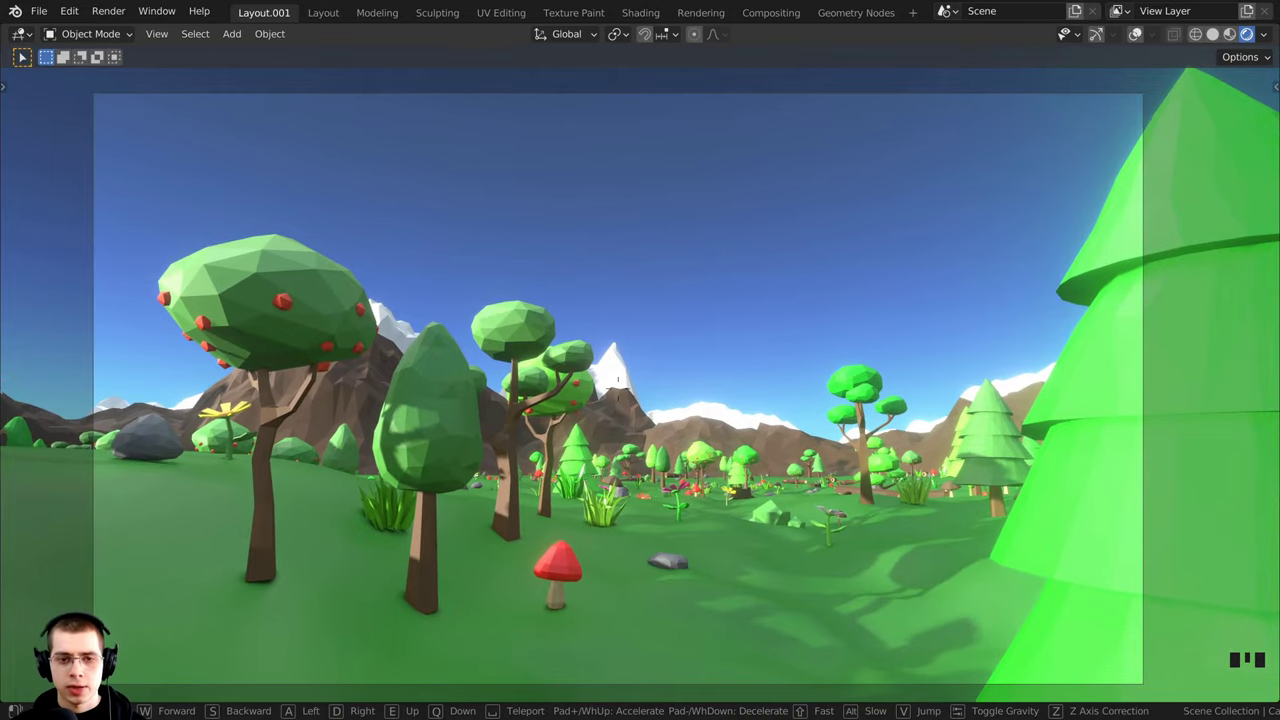
key("space")
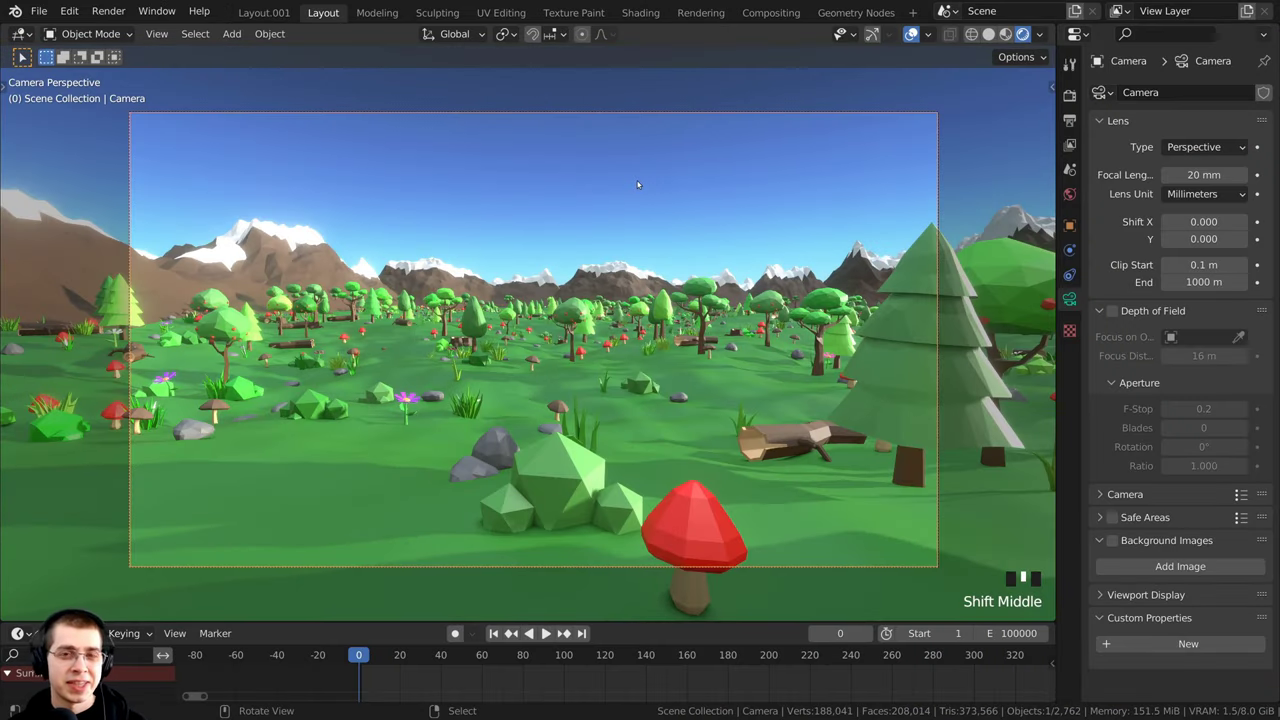
- Enlarge the timeline, widen its range to about 2000 frames and check the scene's end frame
scroll(481, 676, "down", 5)
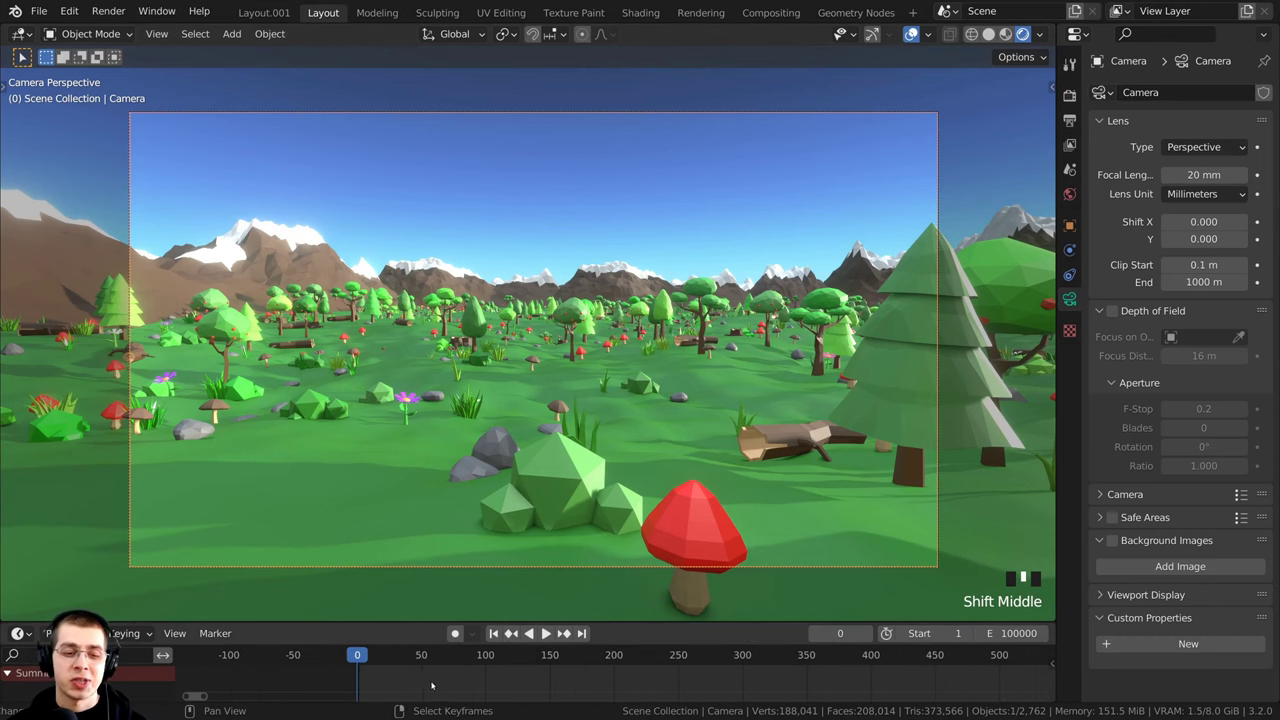
scroll(481, 676, "down", 3)
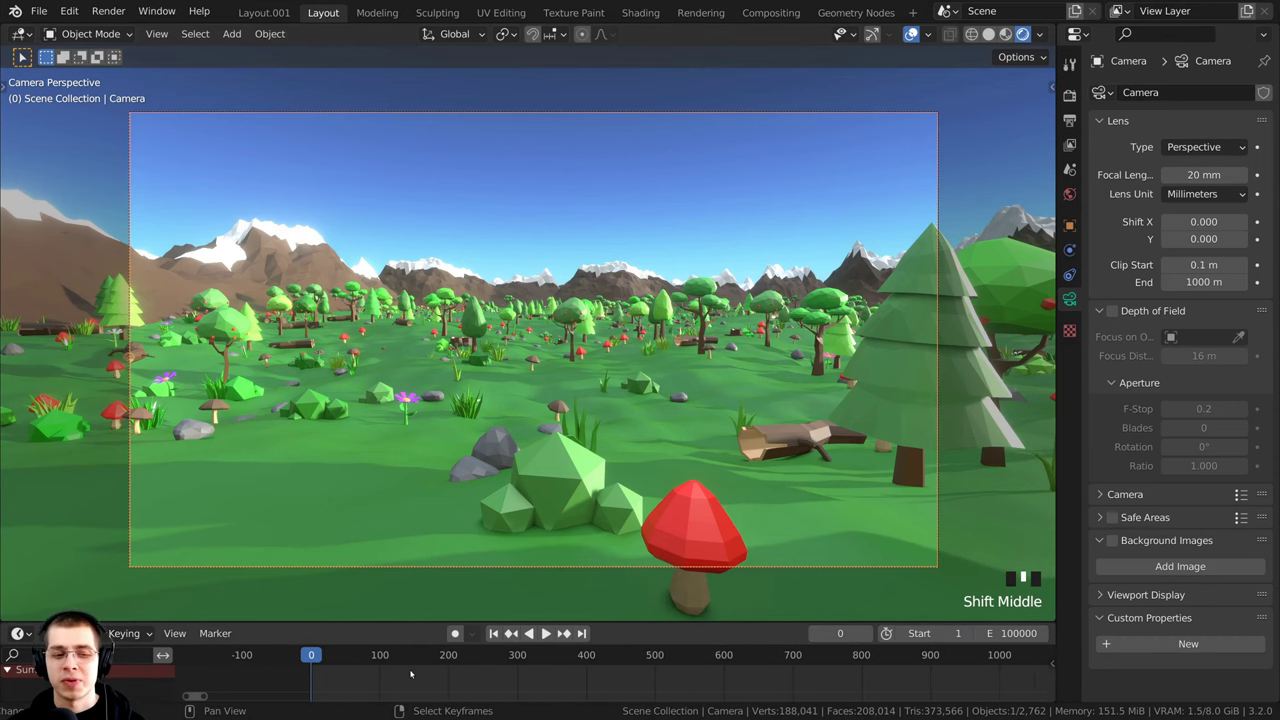
left_click_drag(421, 620, 421, 587)
scroll(421, 650, "down", 4)
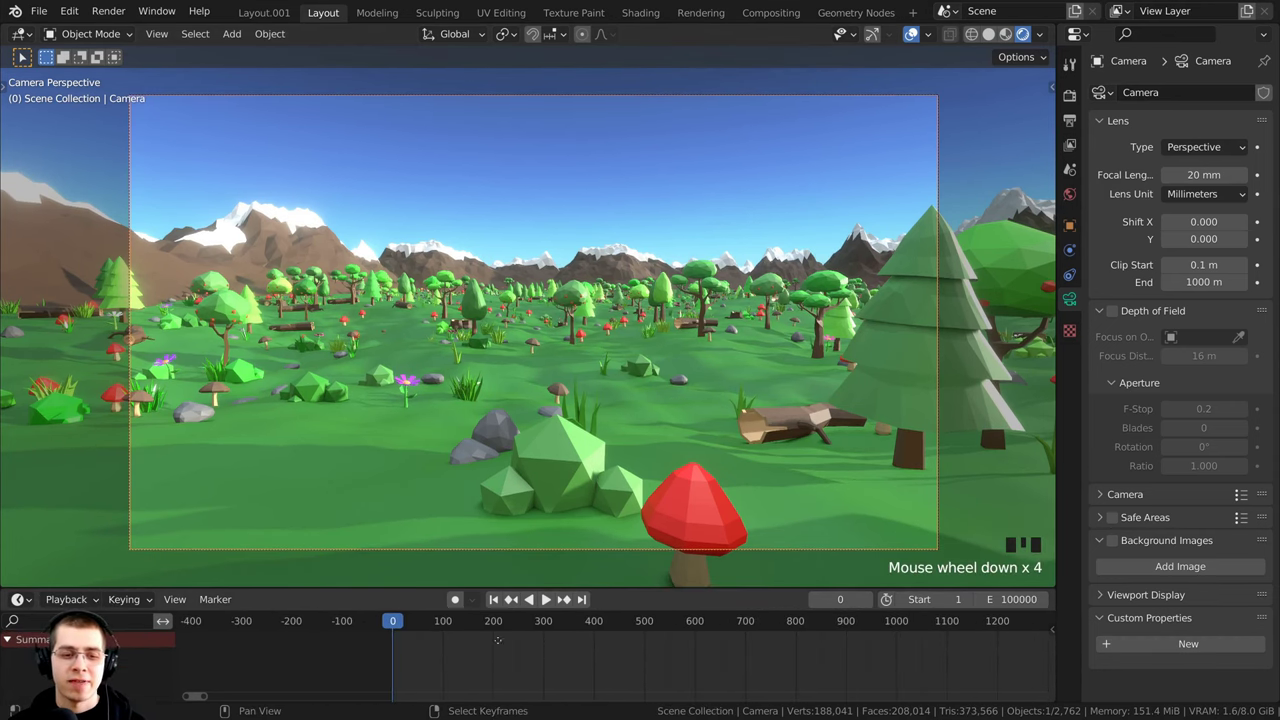
left_click(1006, 601)
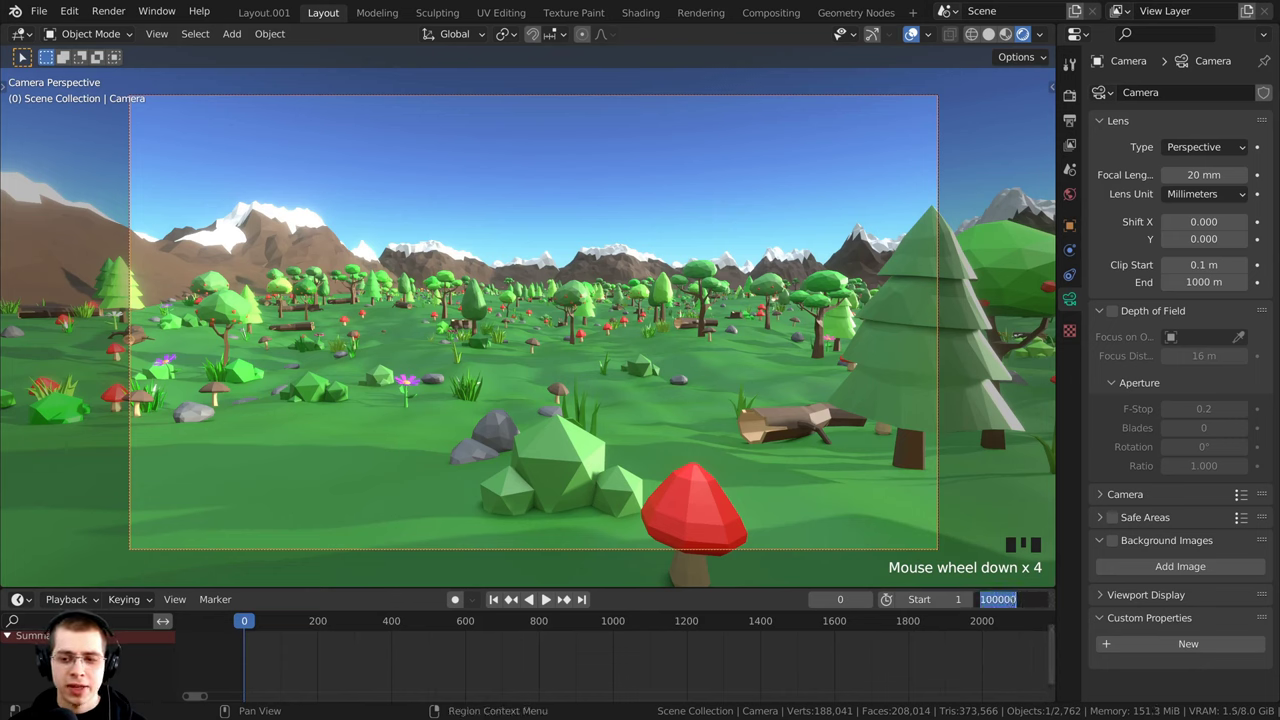
left_click_drag(1013, 600, 978, 600)
left_click(923, 489)
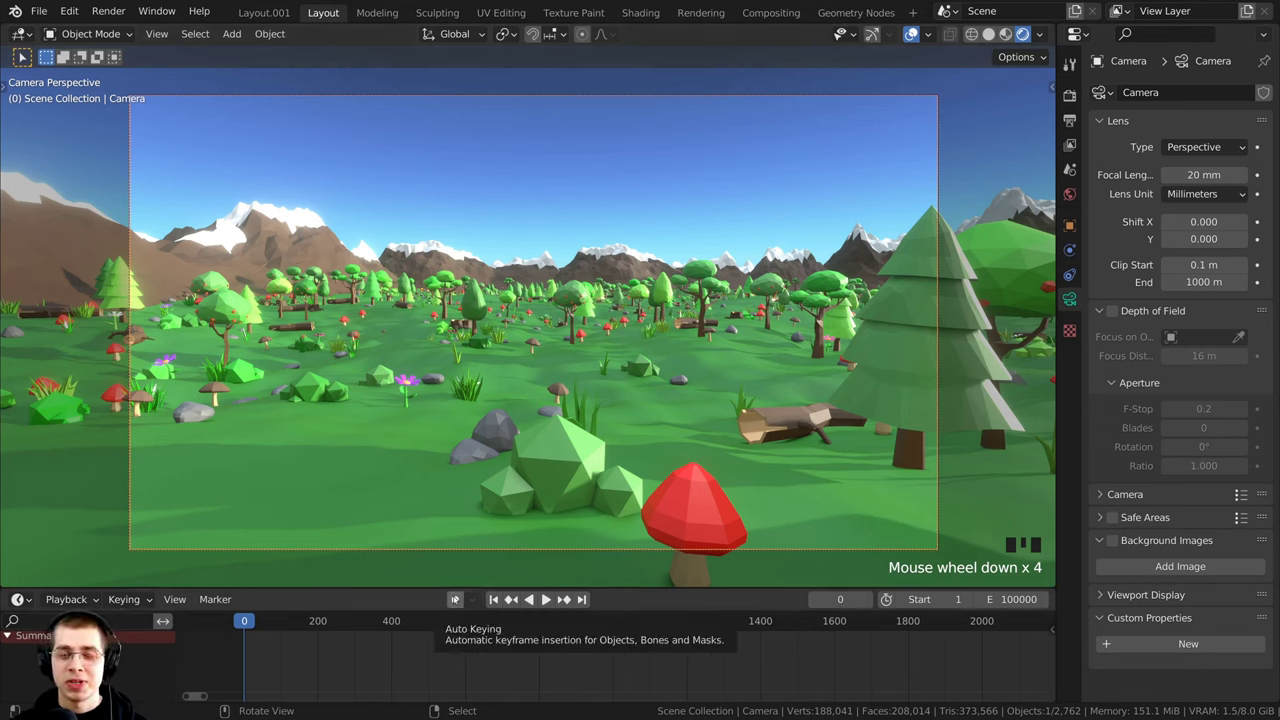
- Turn on Auto Keying, and start Walk Navigation for the camera while the animation plays
left_click(455, 599)
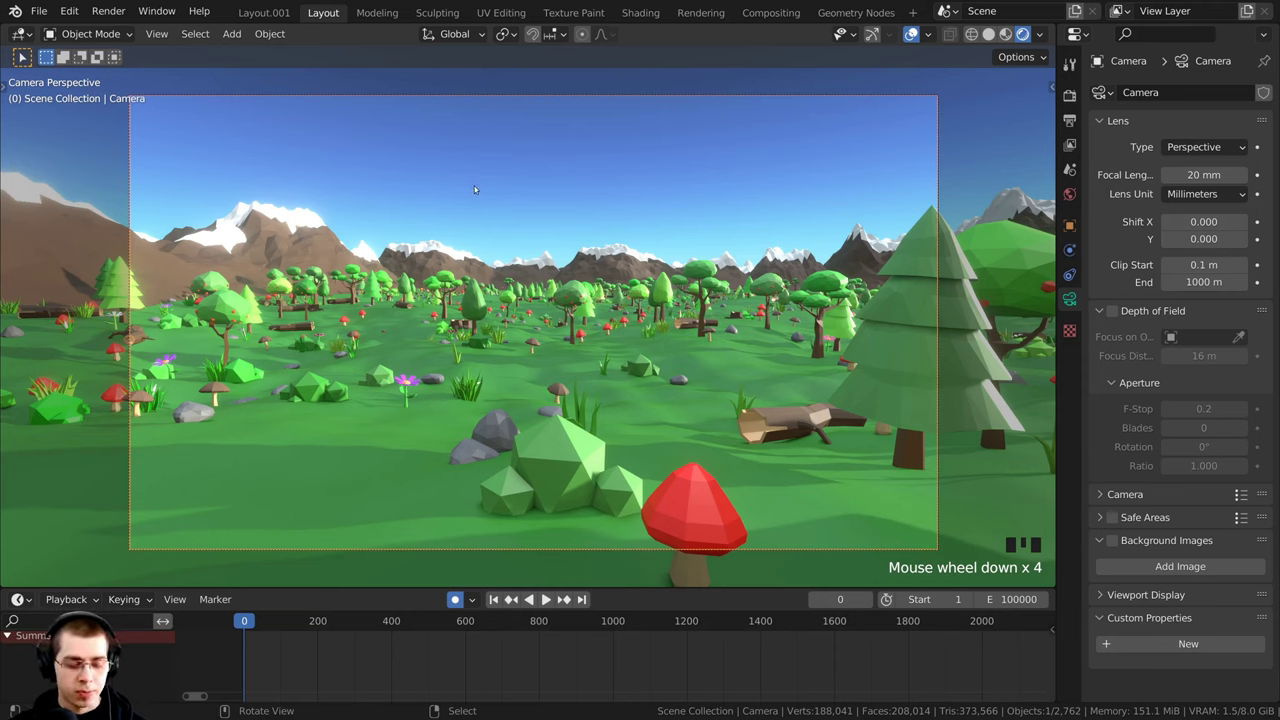
key("space")
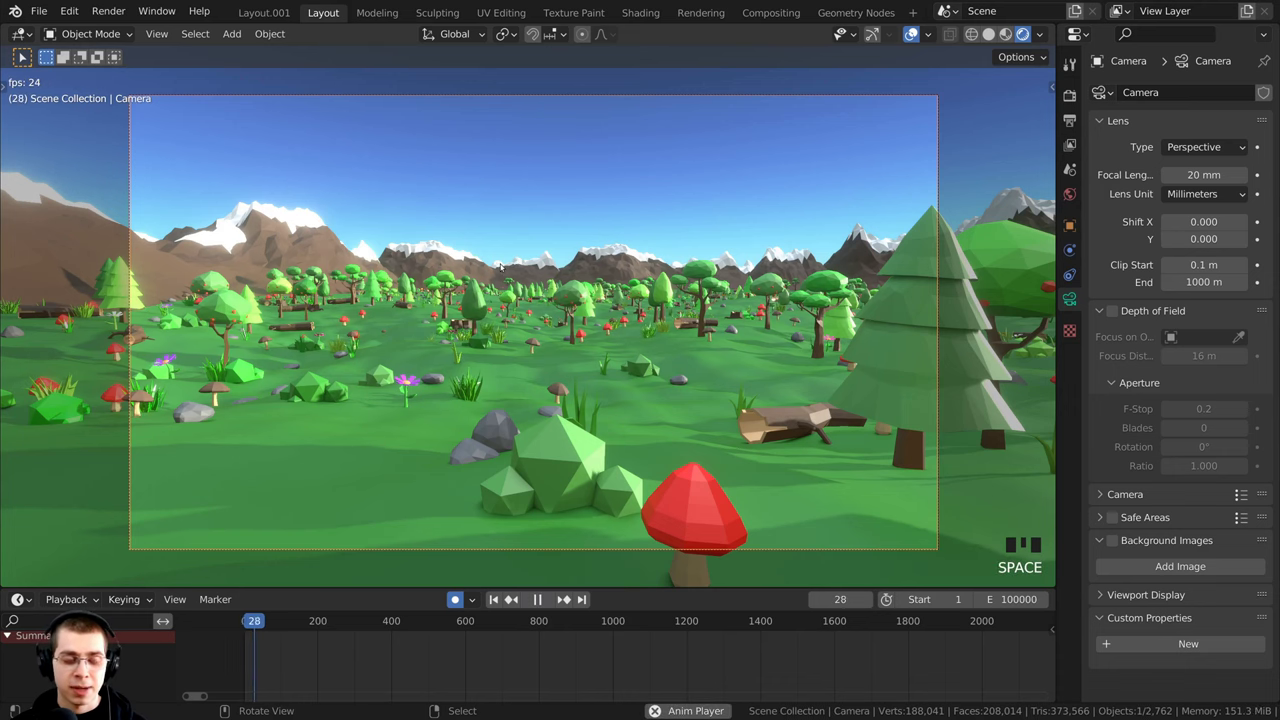
key("shift+grave")
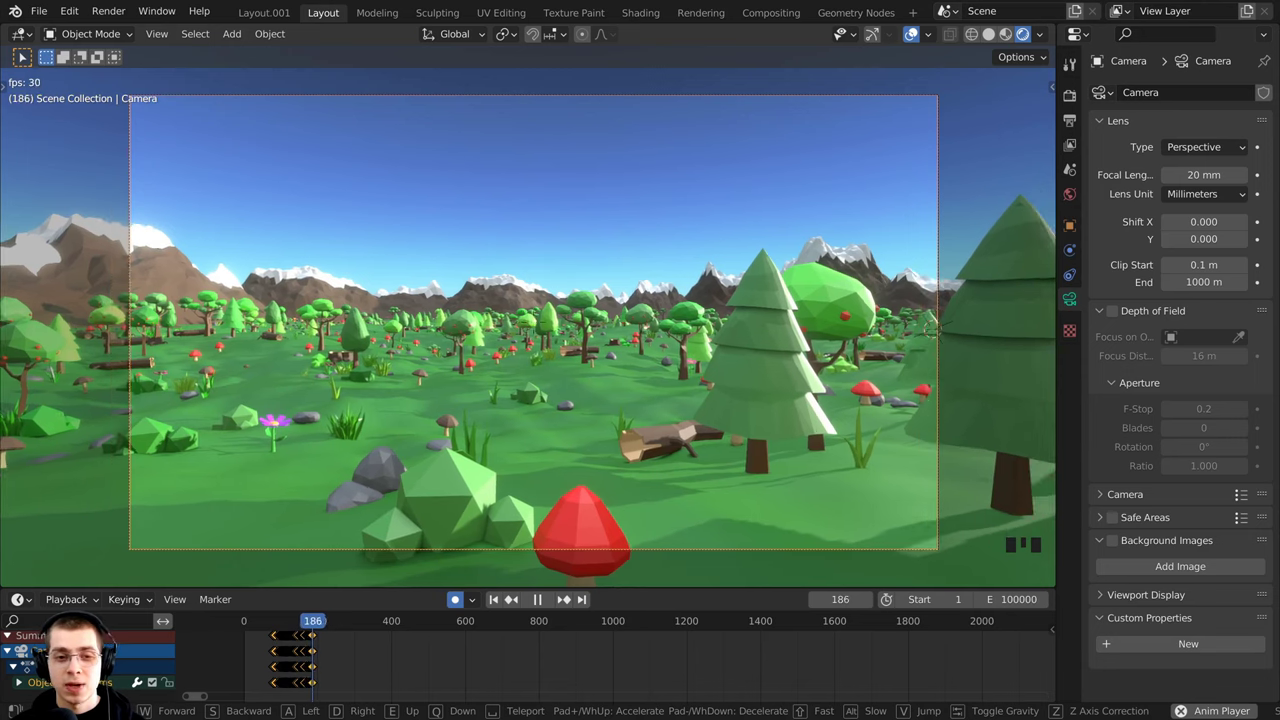
- Record the camera walking through the forest past the red mushroom, stump and log, confirm the walk and stop playback
key("w")
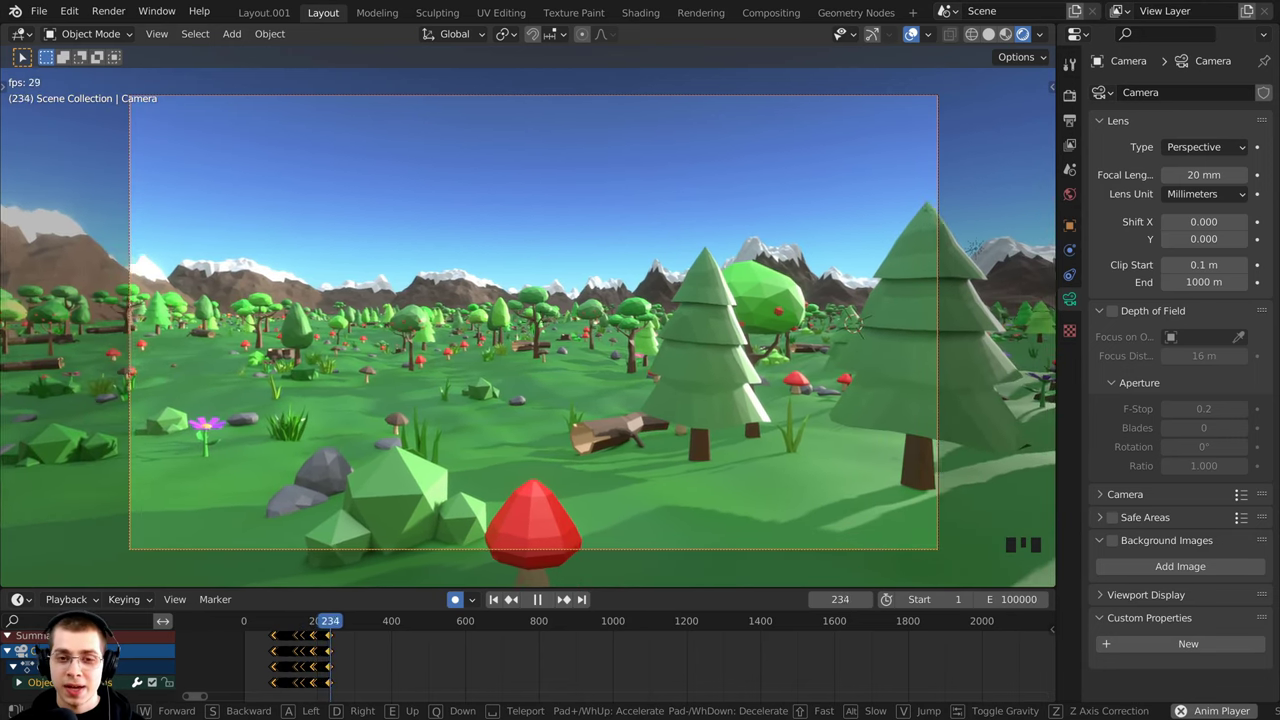
key("w")
key("w")
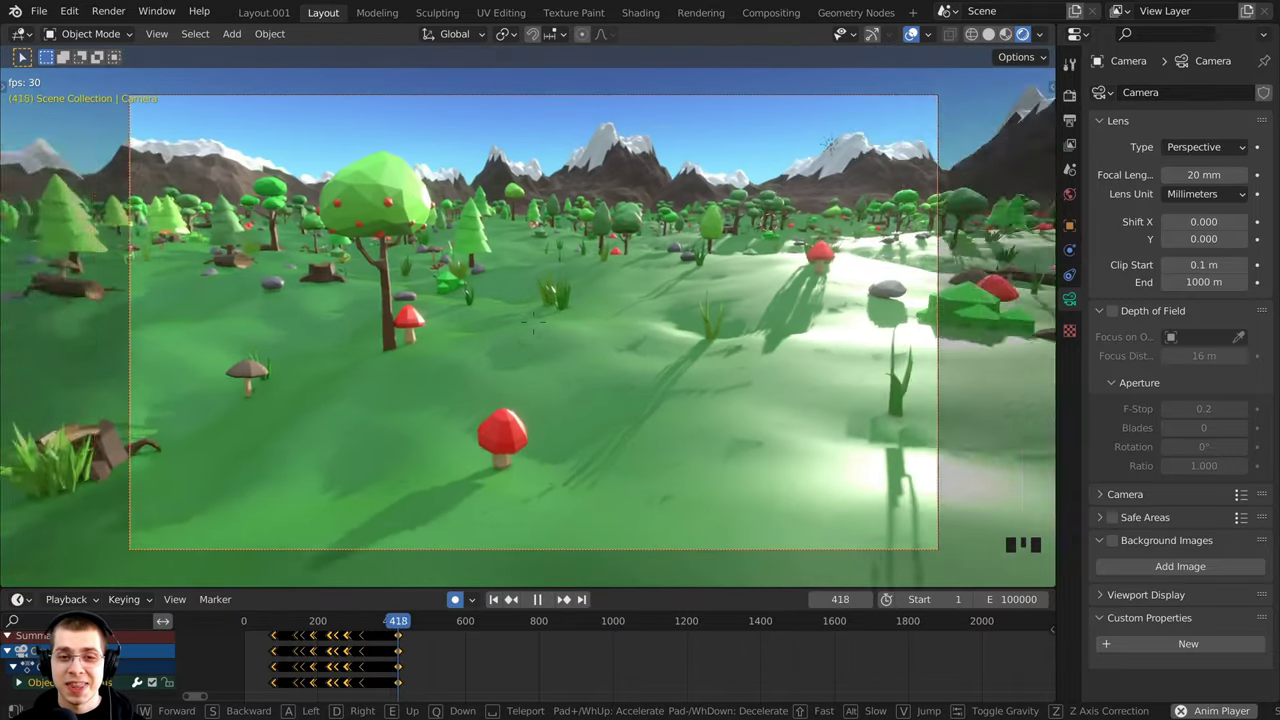
key("w")
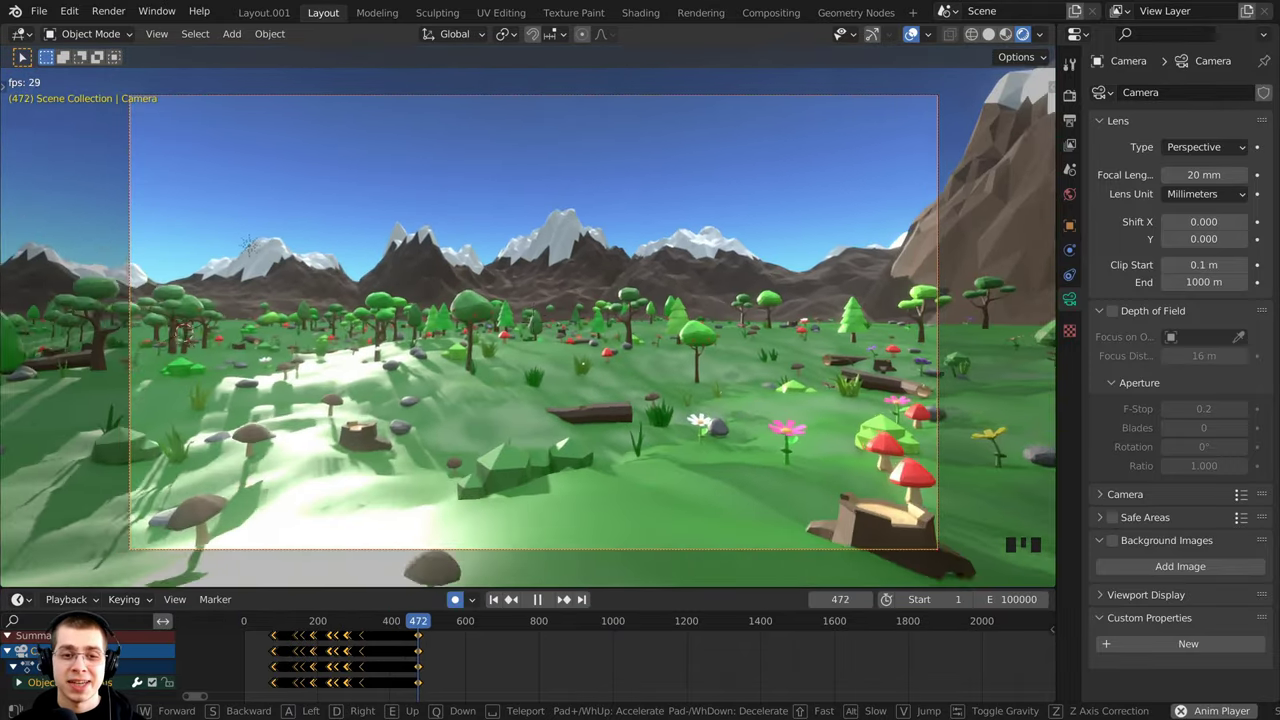
key("w")
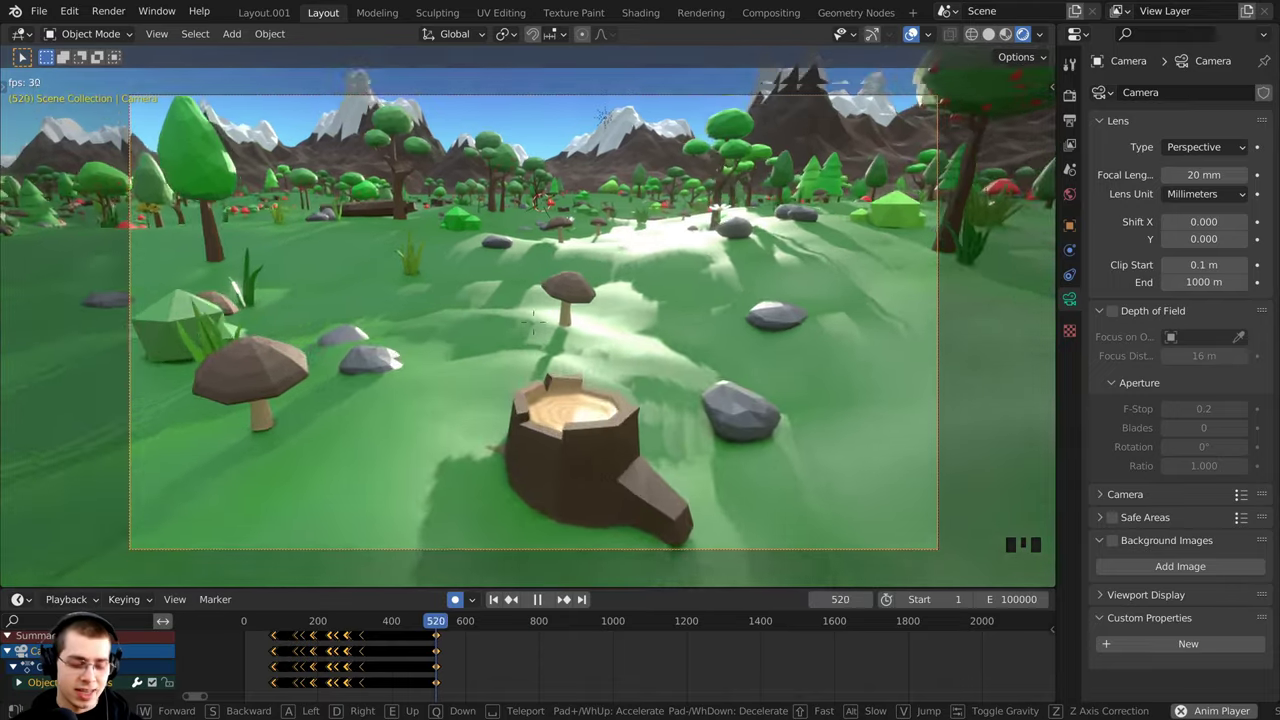
key("w")
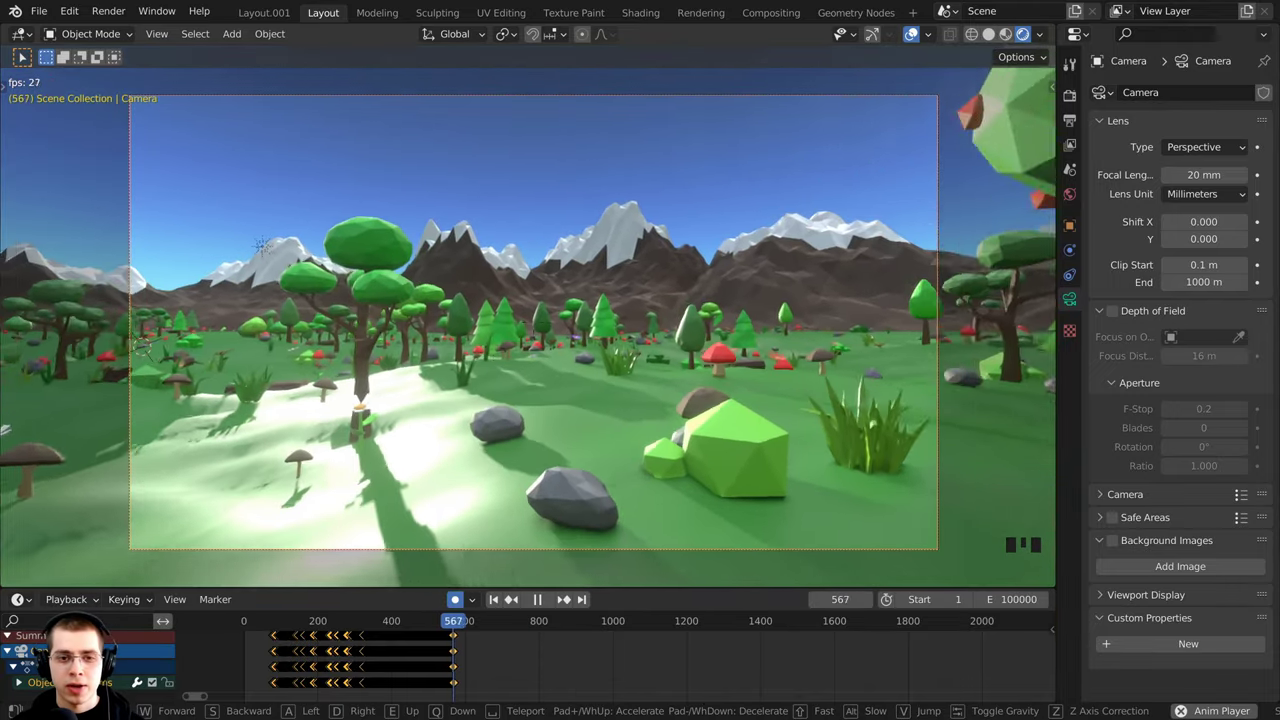
key("w")
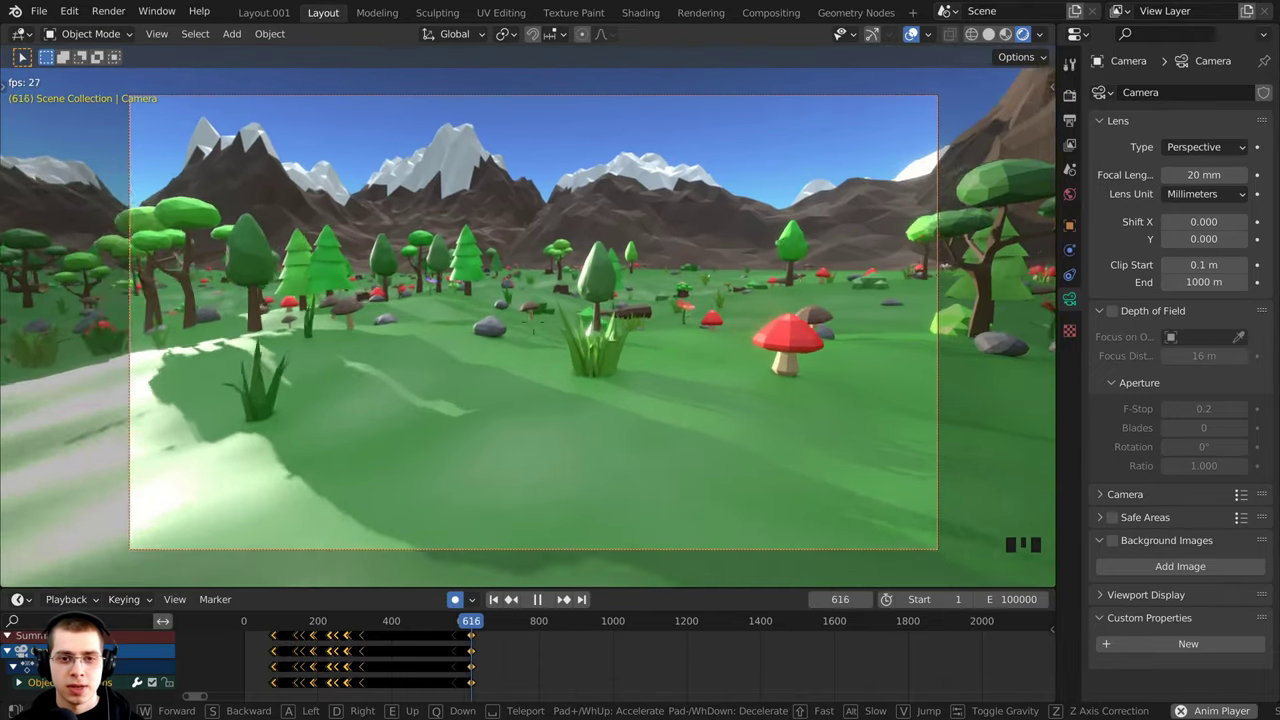
key("w")
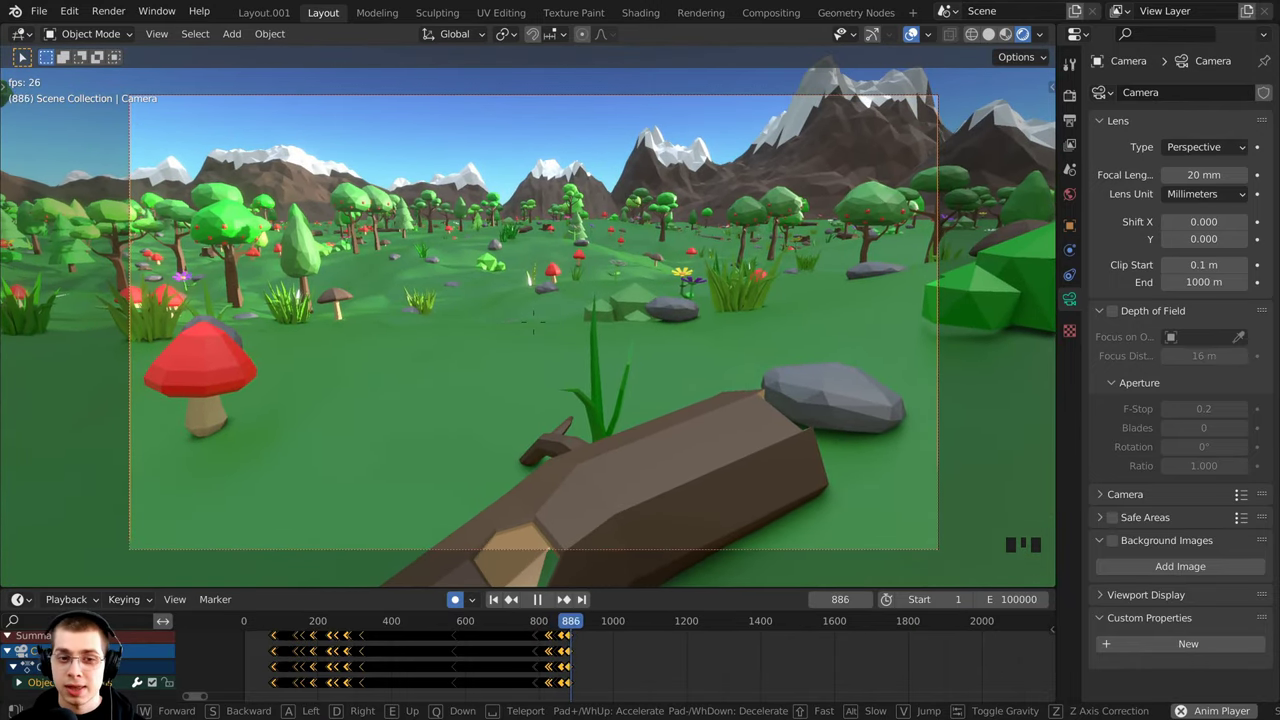
left_click(533, 321)
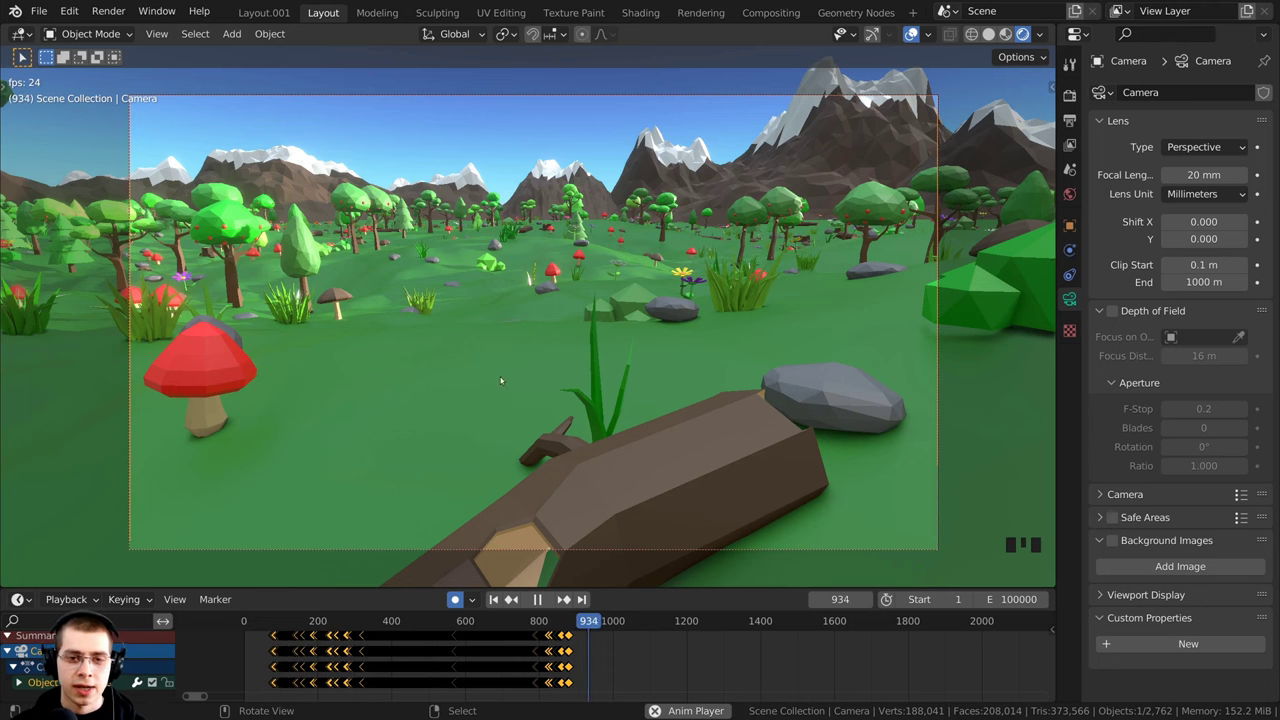
key("space")
- Enlarge the timeline and zoom in on the recorded camera keyframes
left_click_drag(639, 586, 641, 512)
scroll(685, 619, "up", 4)
scroll(700, 615, "up", 2)
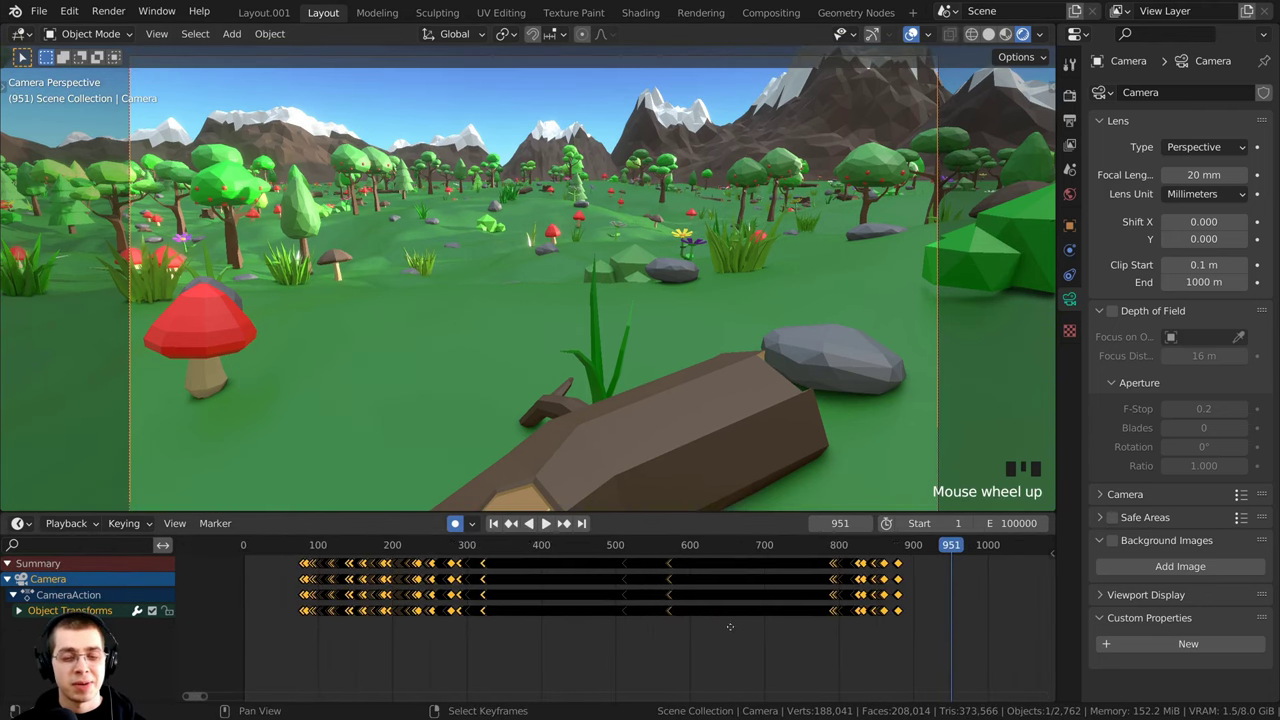
- Turn off Auto Keying and play the recorded camera animation from frame 64 with the viewport enlarged
left_click(281, 627)
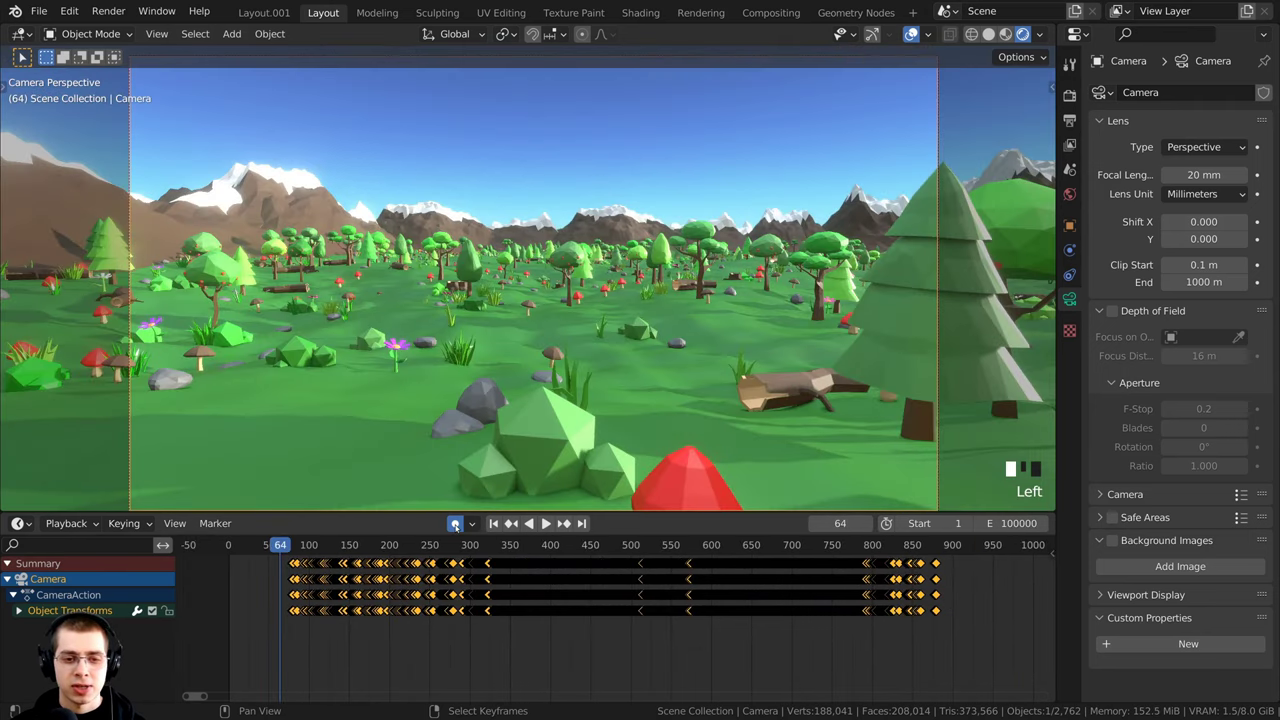
left_click(455, 524)
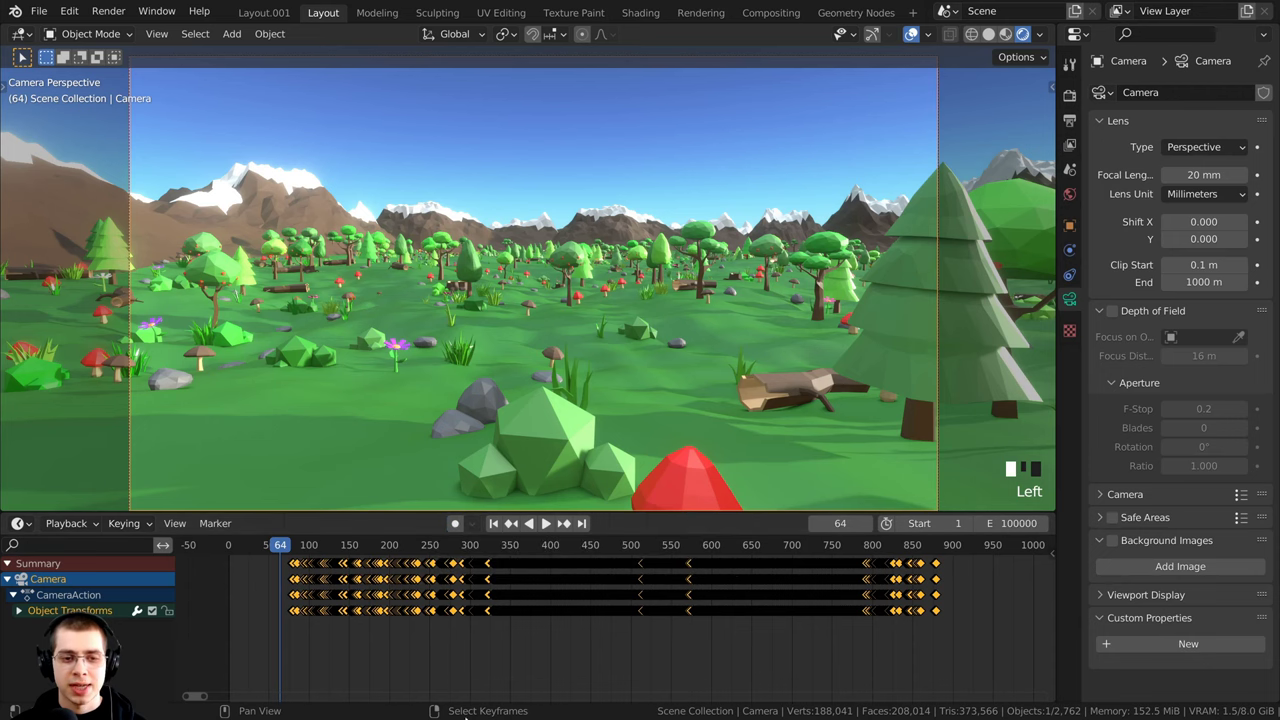
key("space")
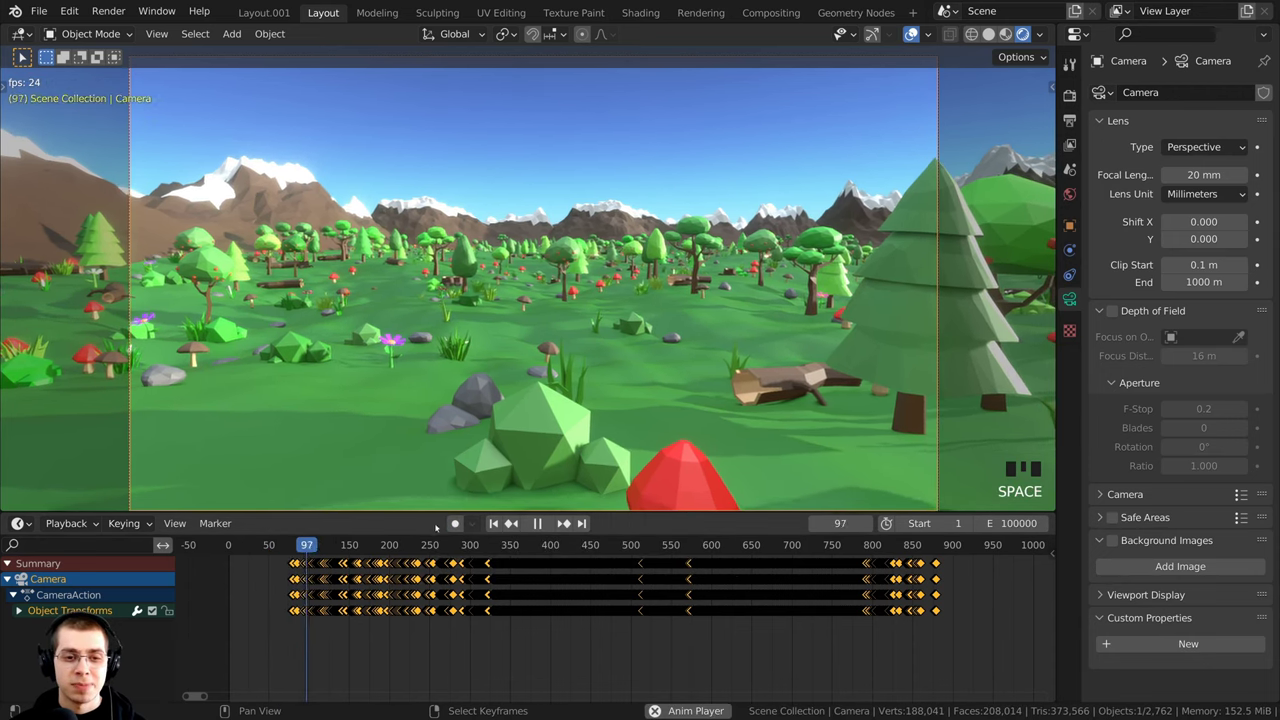
left_click_drag(430, 514, 430, 590)
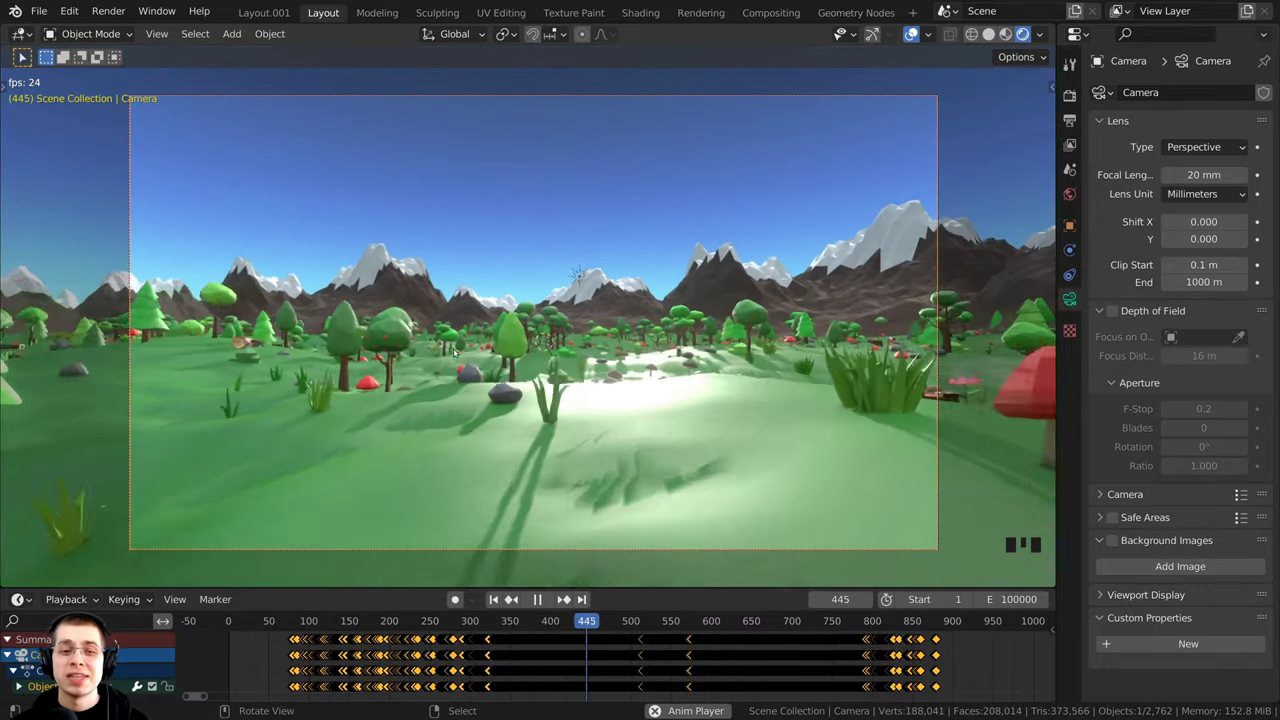
- View the moving camera from above the forest during playback and return to the camera view
middle_click_drag(455, 352, 594, 404)
scroll(468, 387, "down", 3)
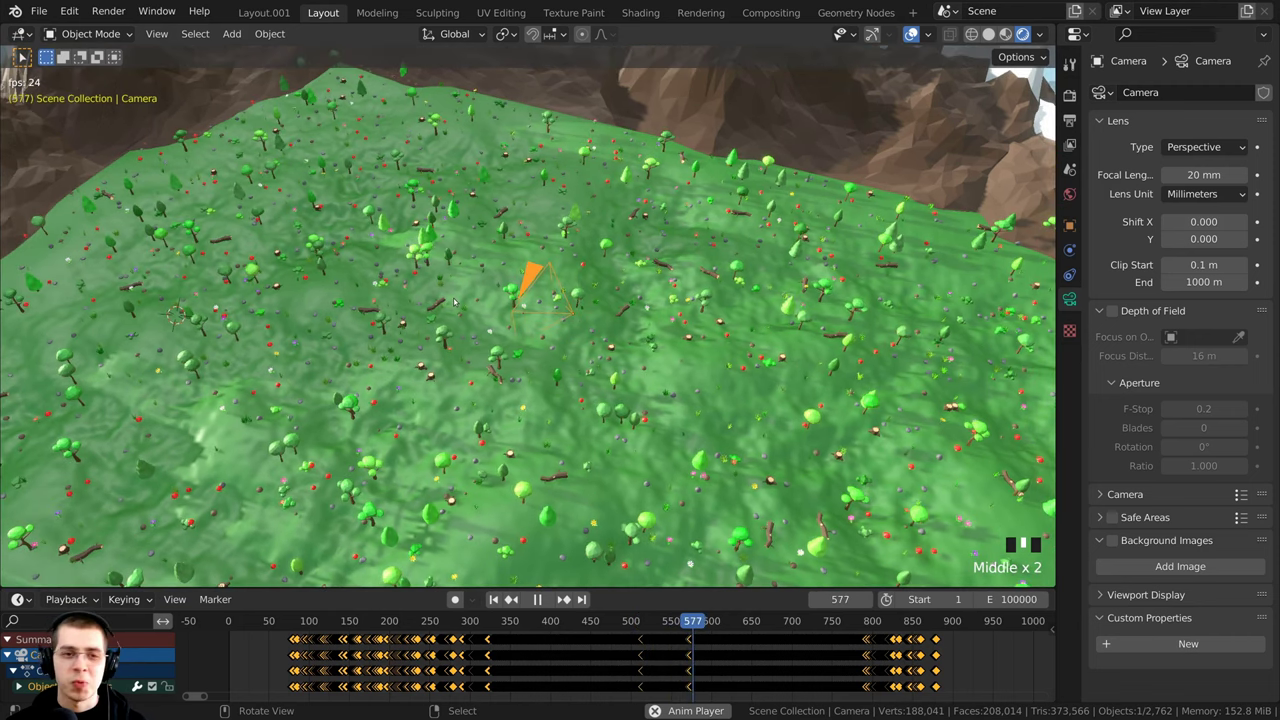
key("KP_0")
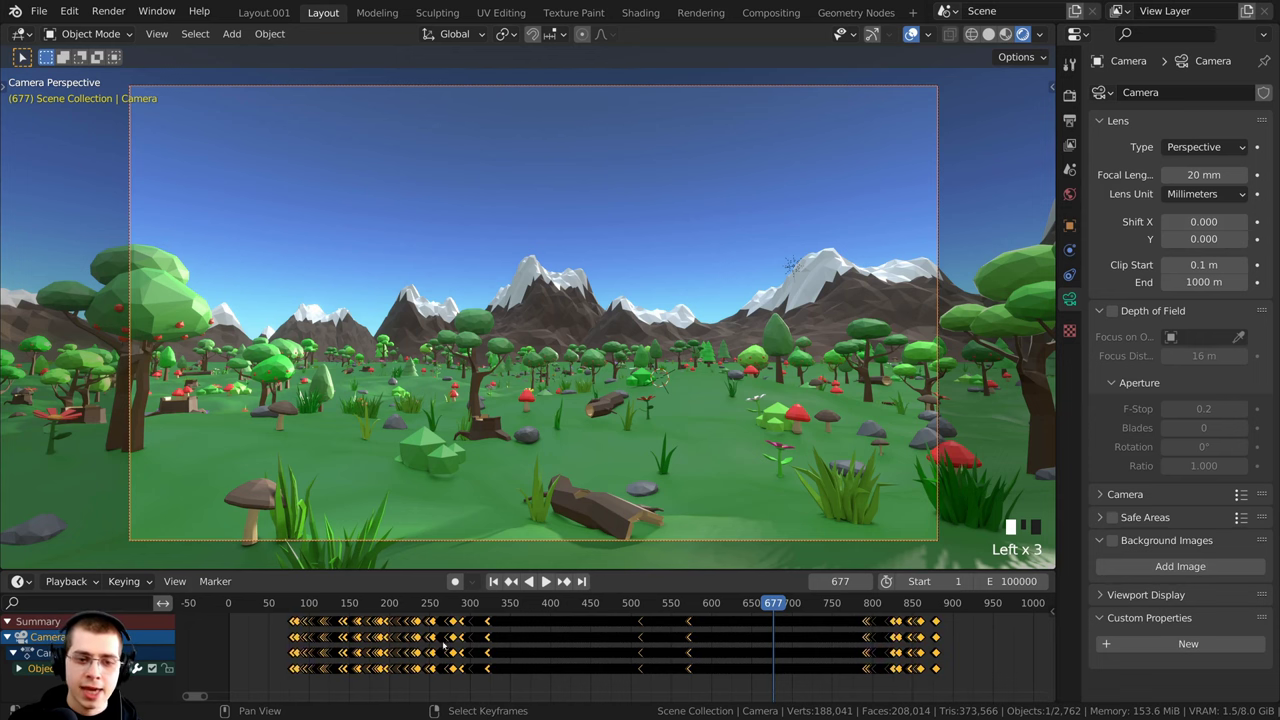
- Move to frame 466 and bring up the delete options for the recorded camera keyframes
left_click_drag(714, 604, 603, 604)
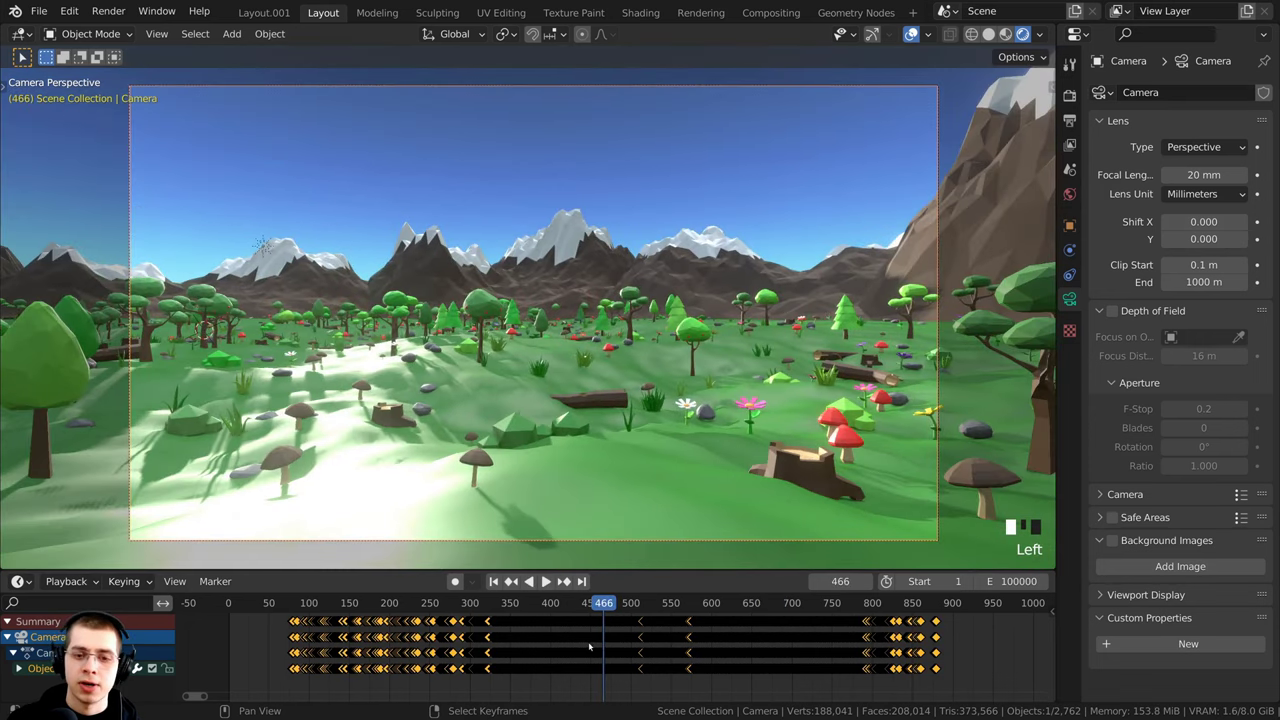
key("x")
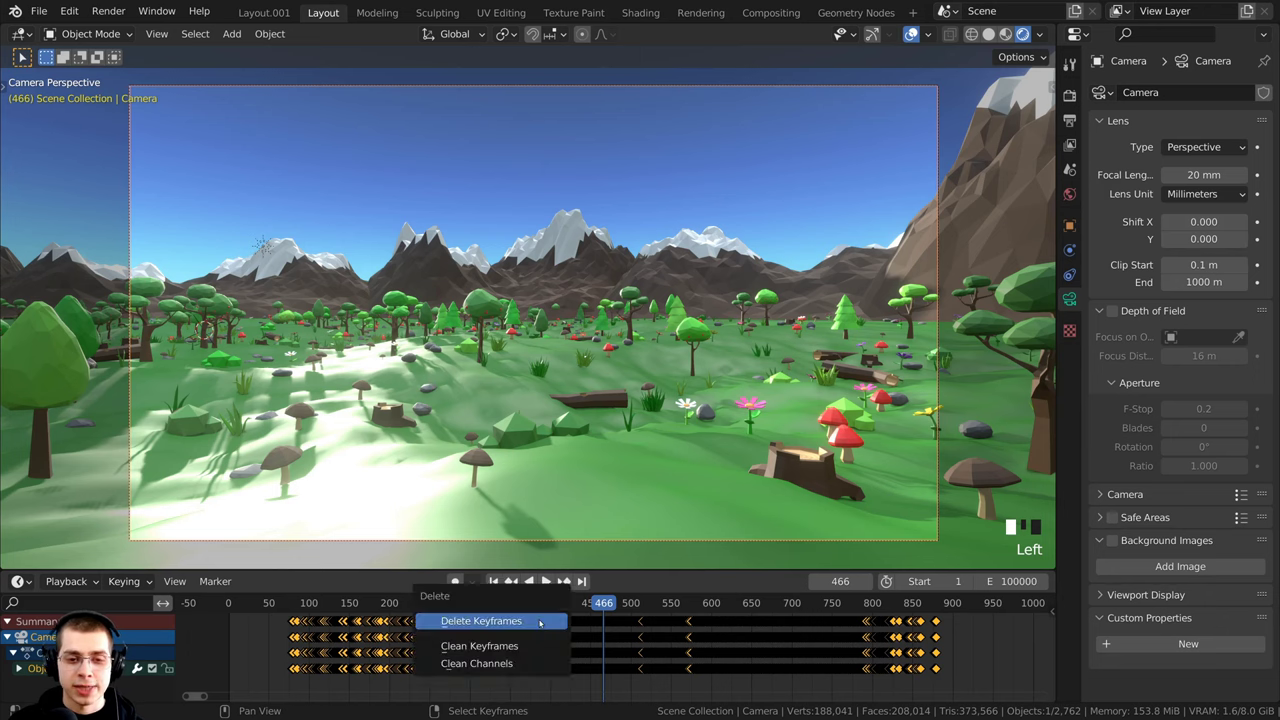
key("x")
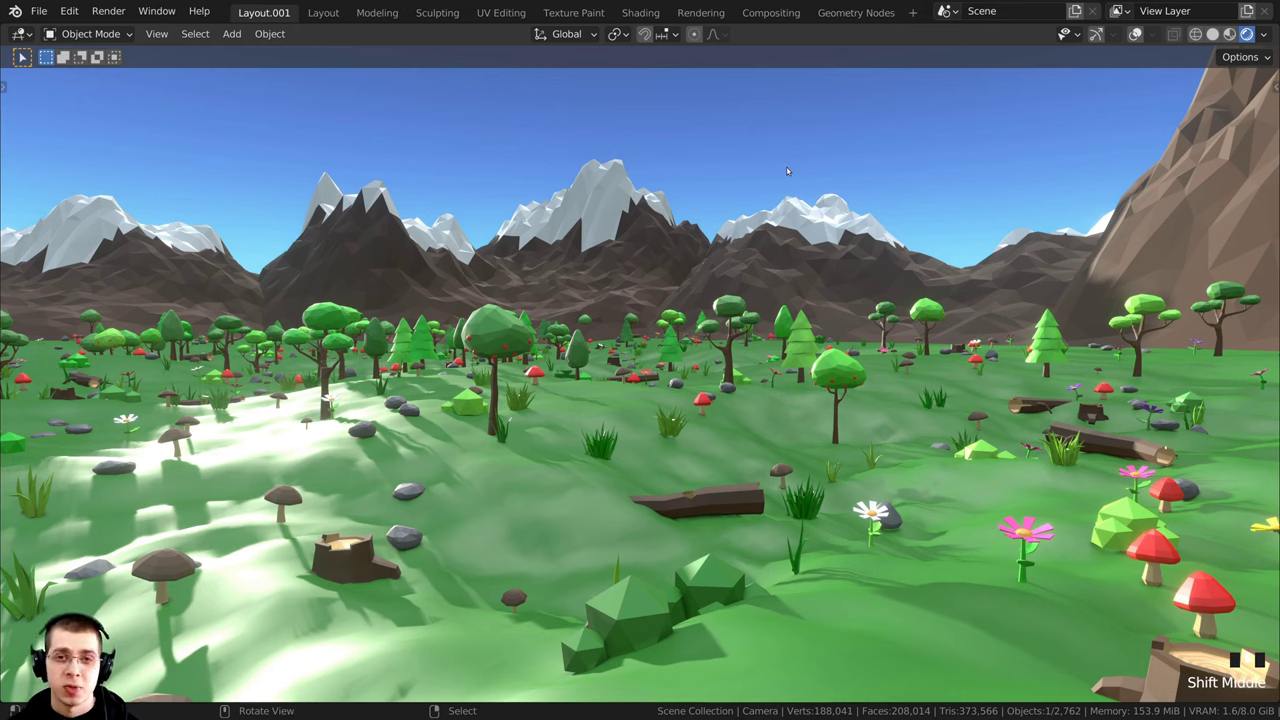
- Open the Navigation preferences and collapse the Zoom settings, keeping Fly & Walk expanded
left_click(76, 12)
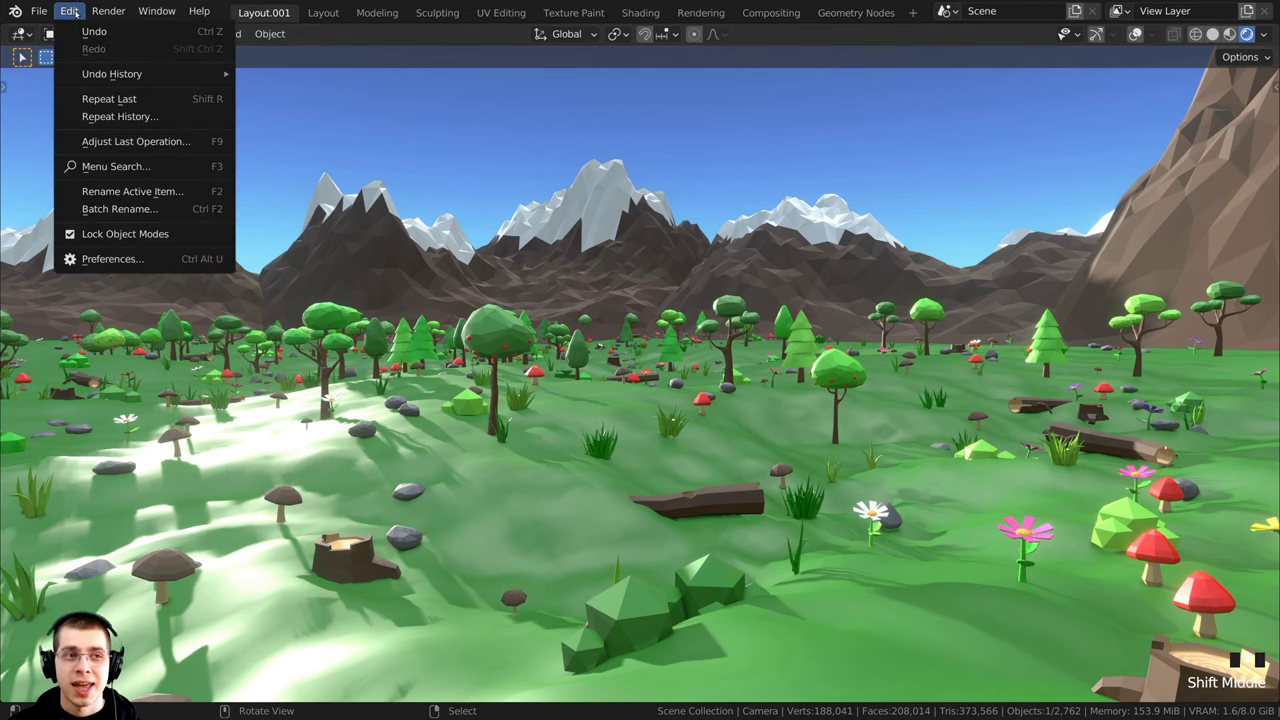
left_click(117, 263)
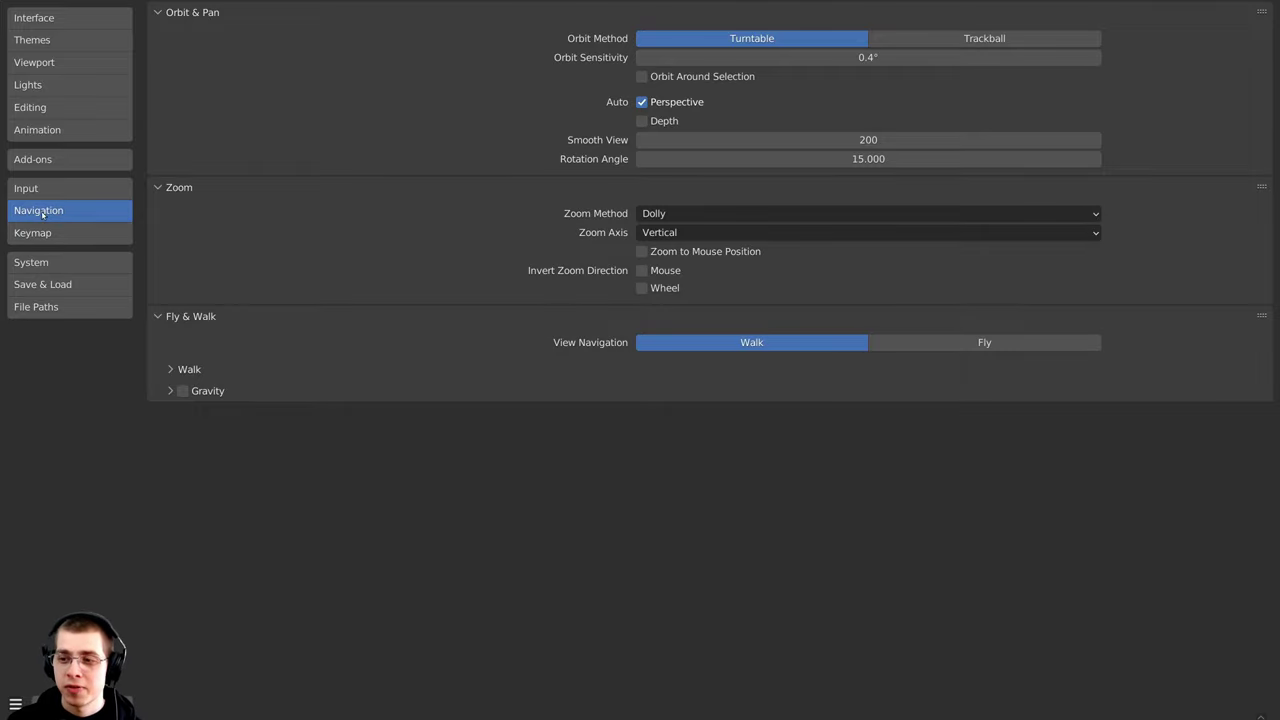
left_click(157, 187)
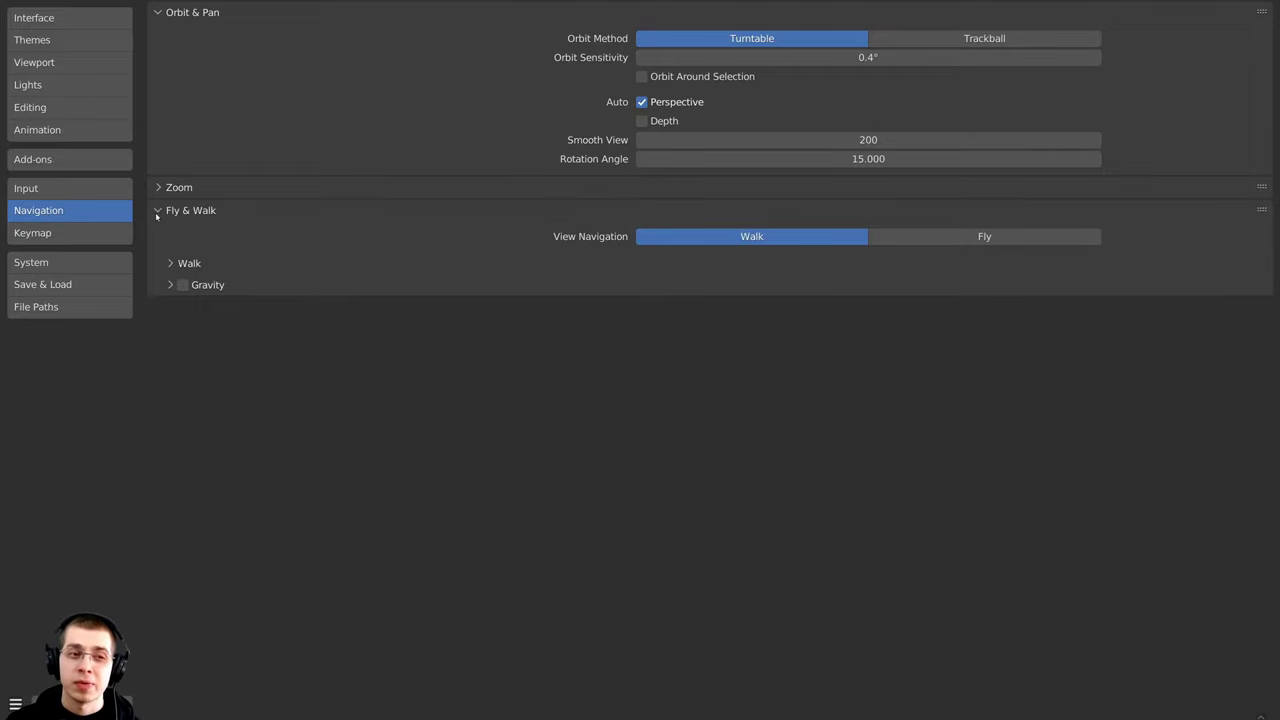
left_click(157, 211)
left_click(167, 212)
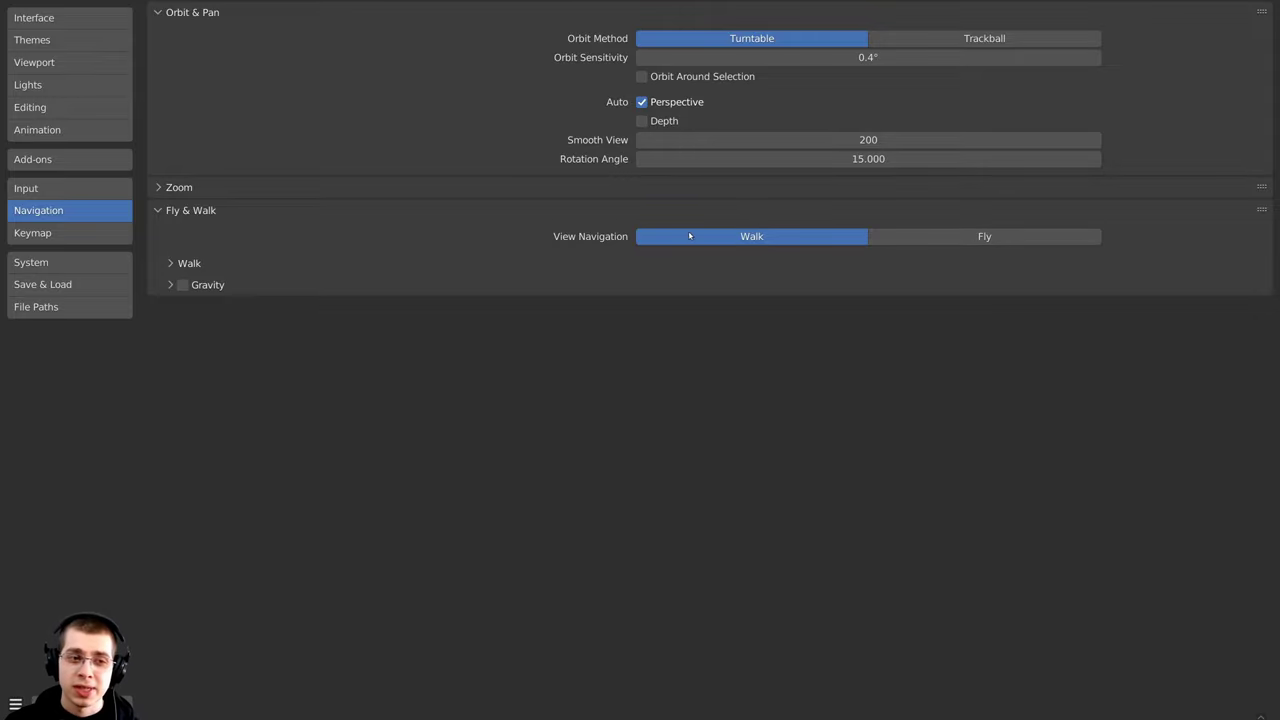
- Switch View Navigation back and forth between Fly and Walk, leaving it on Walk
left_click(971, 236)
left_click(808, 238)
left_click(943, 240)
left_click(758, 238)
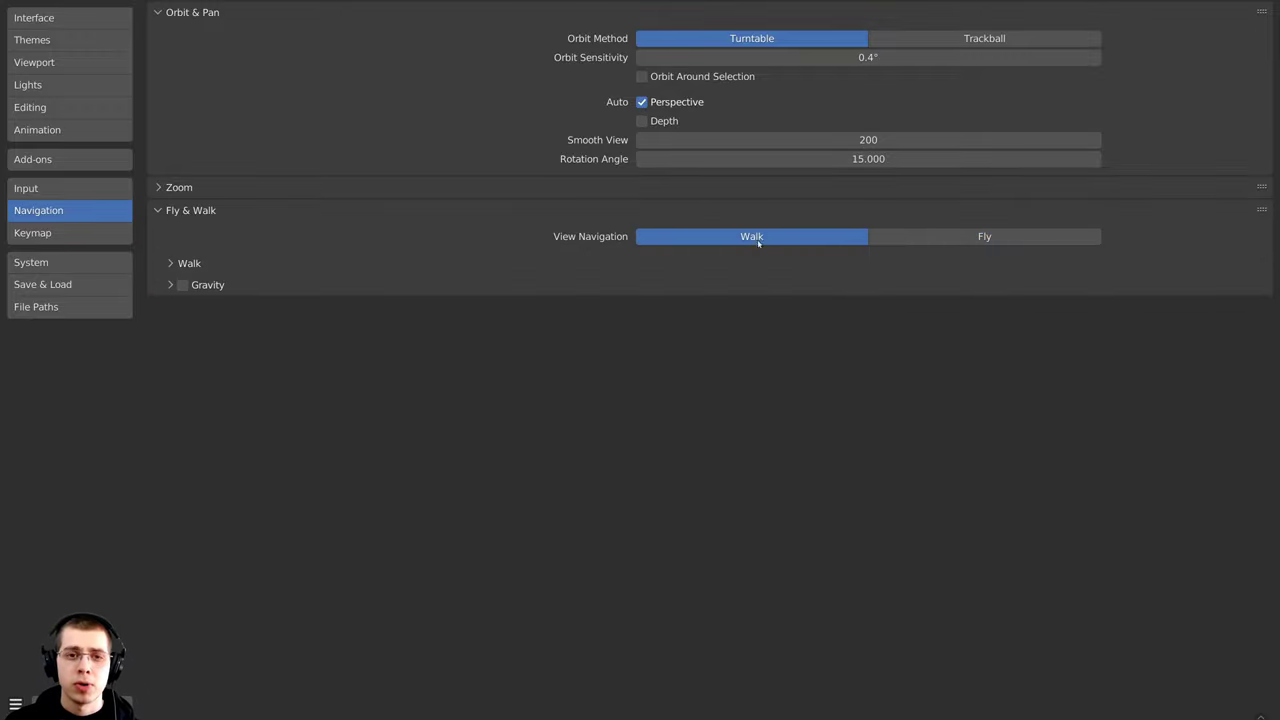
left_click(906, 233)
left_click(860, 240)
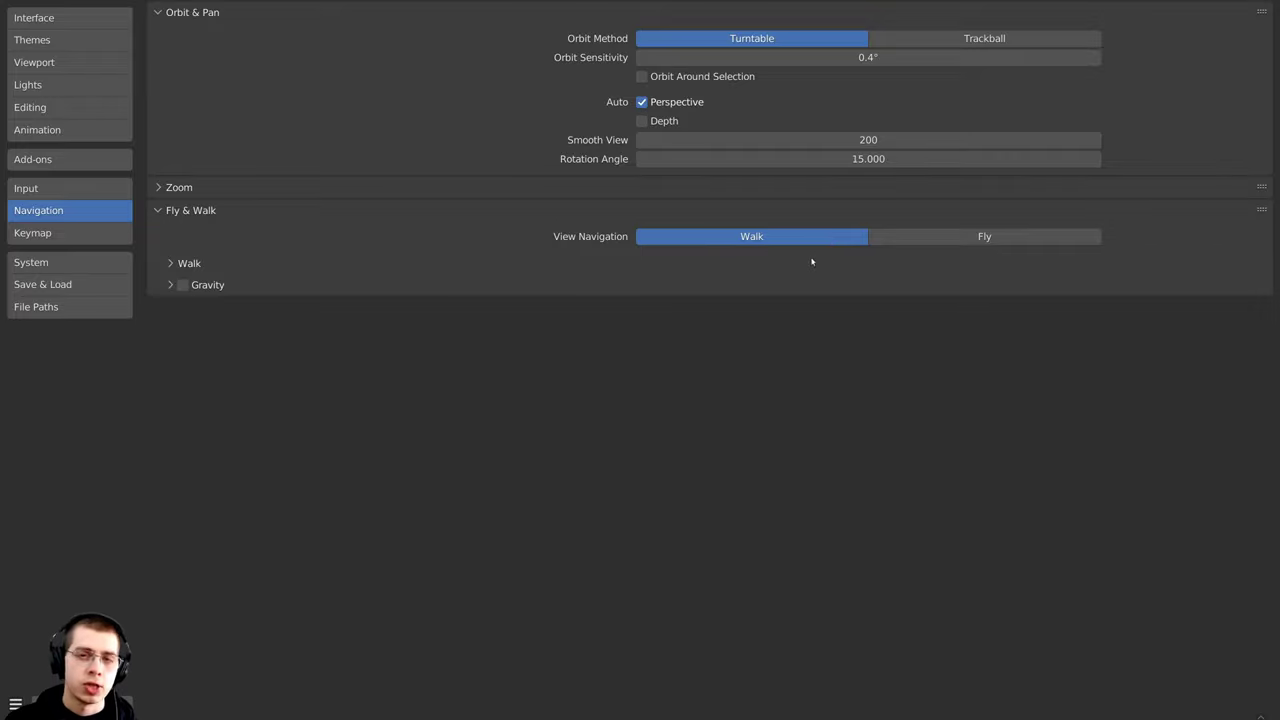
left_click(977, 239)
left_click(822, 239)
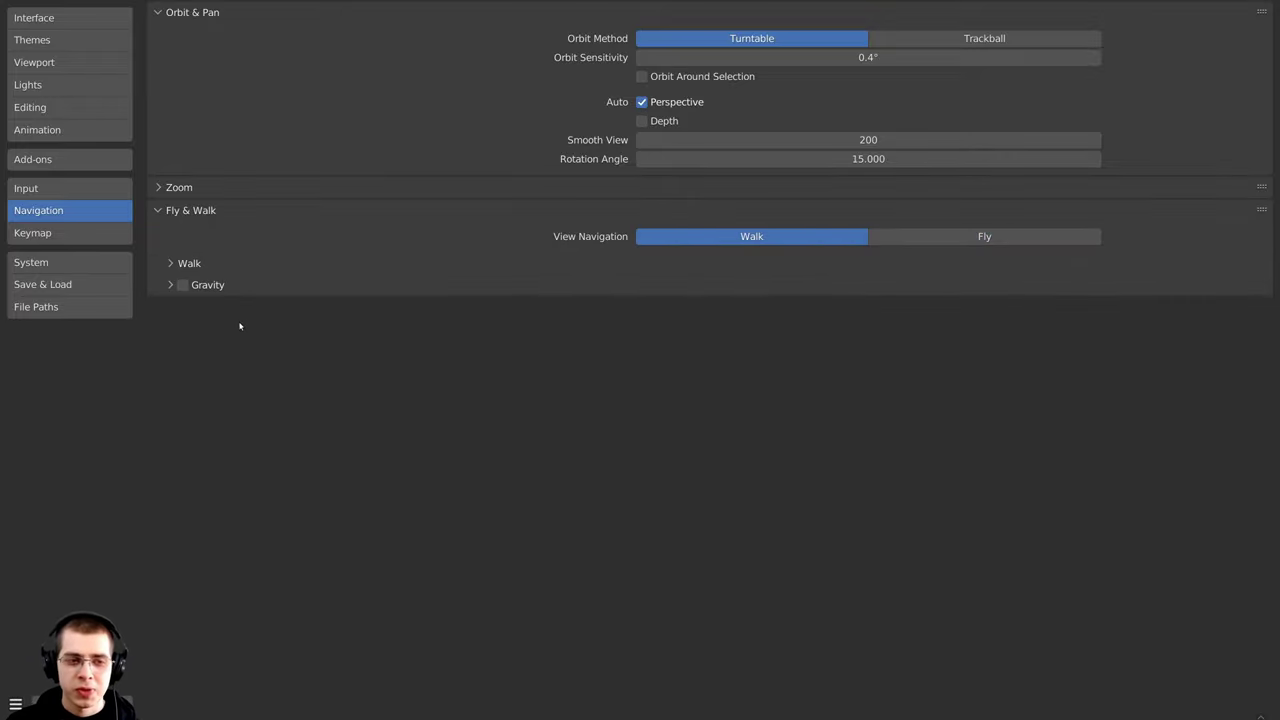
- Expand the Walk and Gravity settings to examine them, switching Gravity on and off again, and collapse Walk
left_click(168, 286)
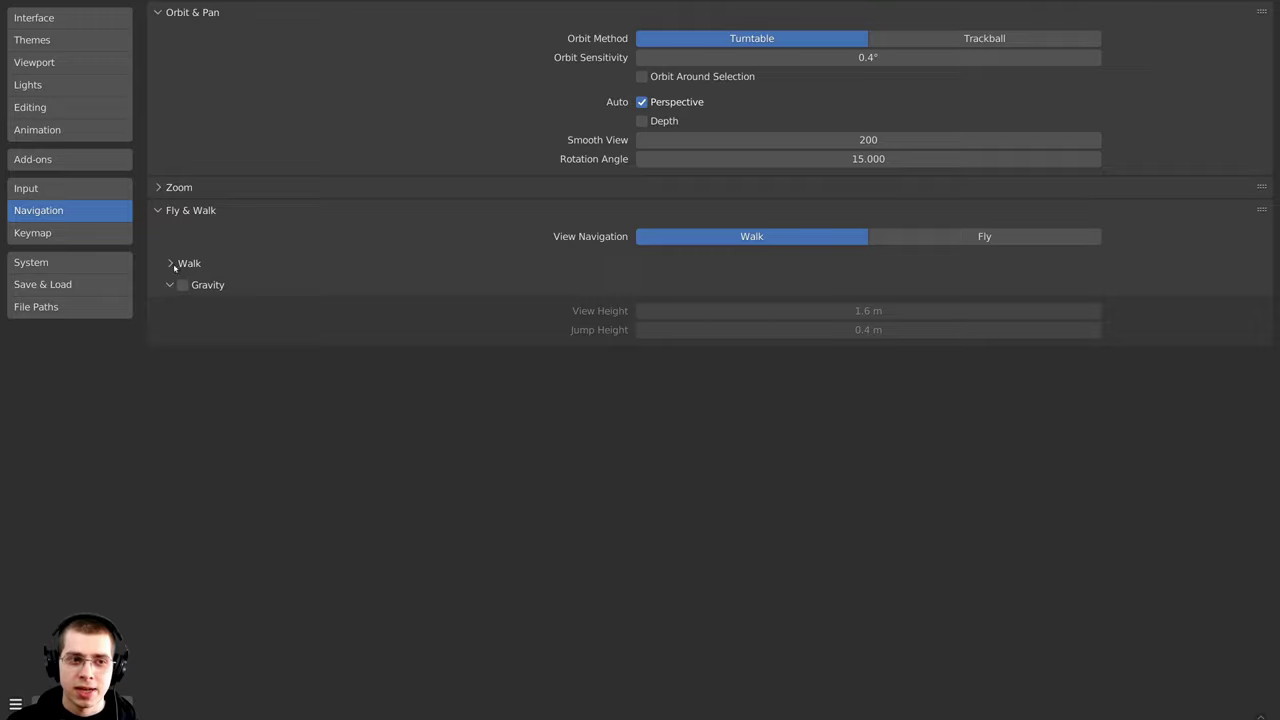
left_click(174, 265)
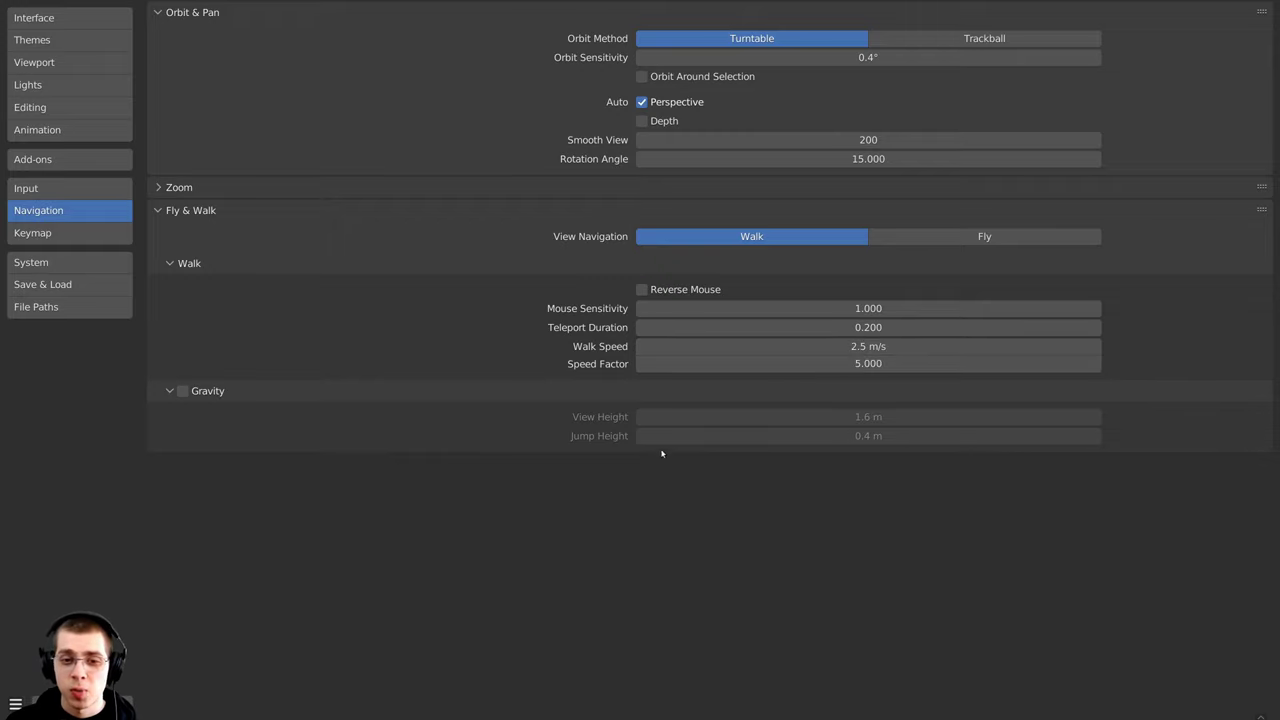
left_click(182, 391)
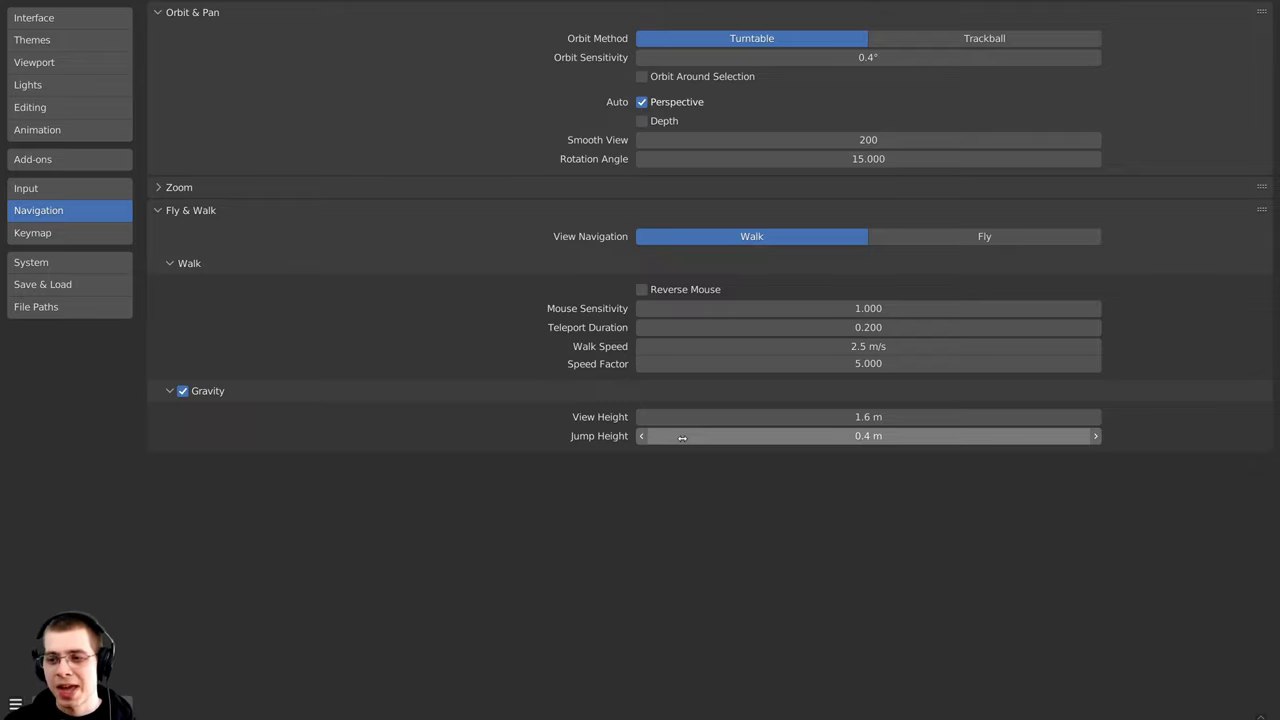
left_click(183, 391)
left_click(172, 264)
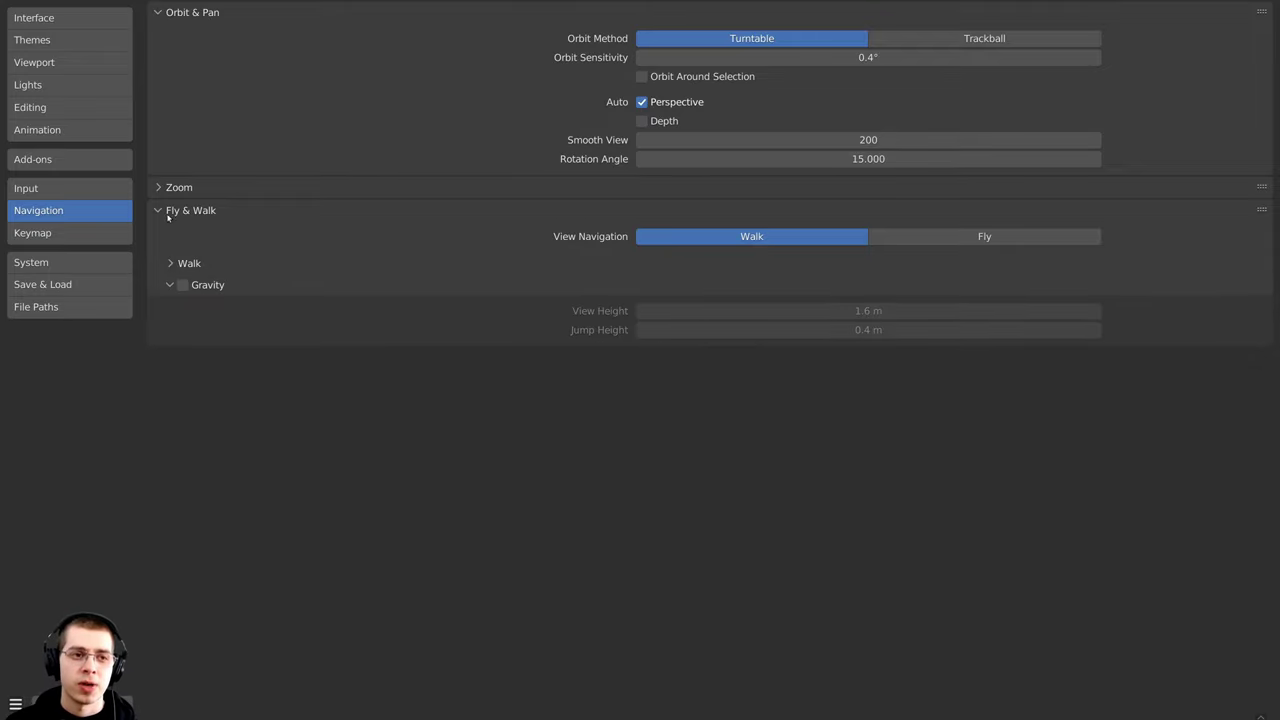
- Set View Navigation to Fly, start Fly Navigation in the forest scene, and steer the view around the sky, mountains and trees
left_click(992, 238)
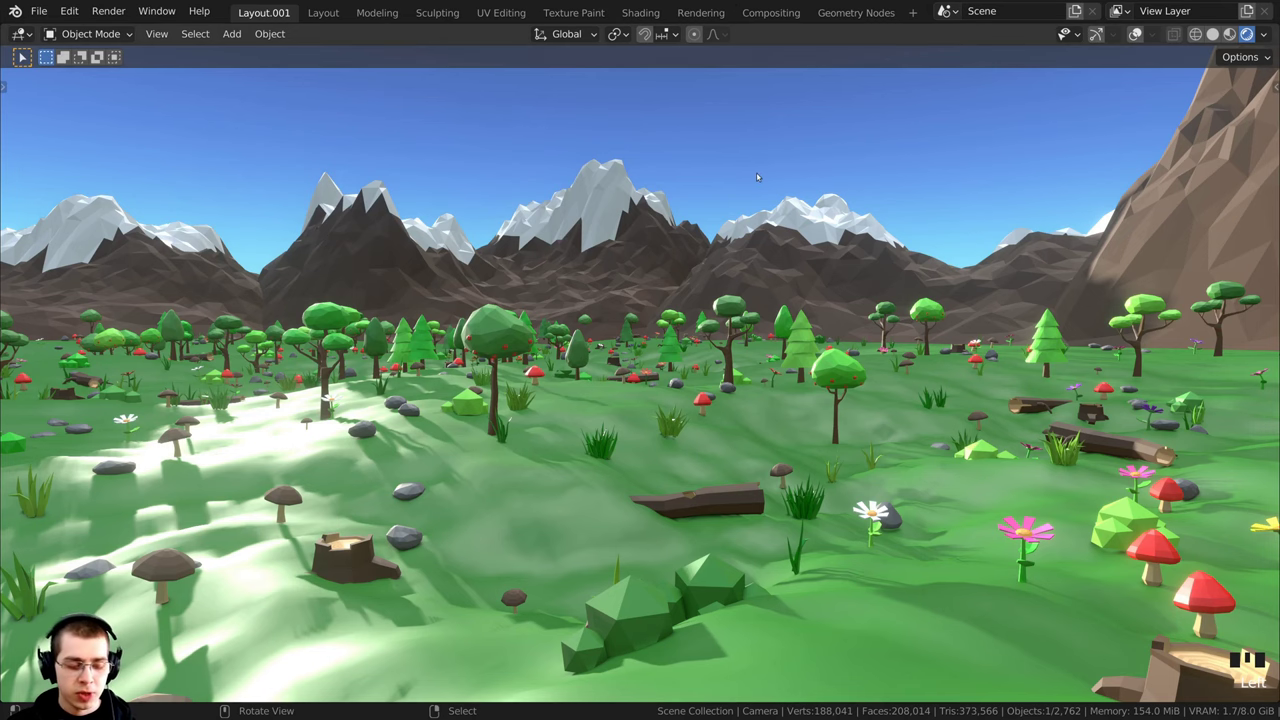
key("shift")
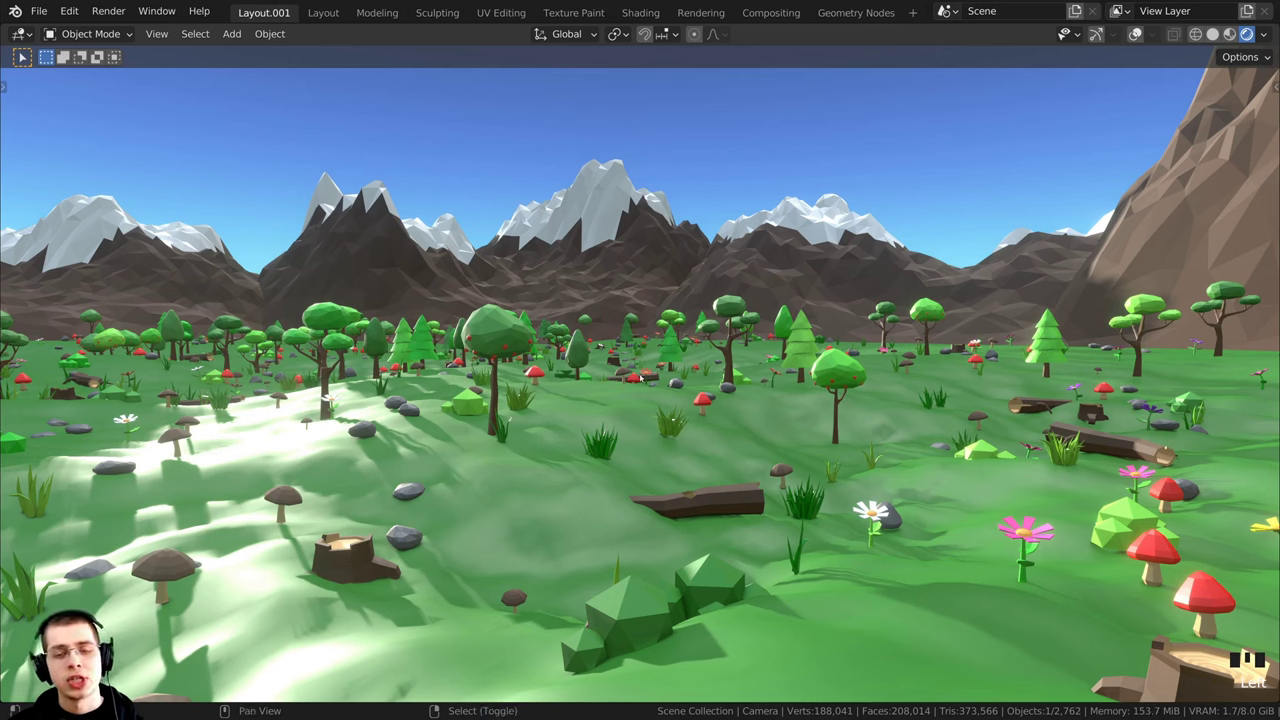
key("s")
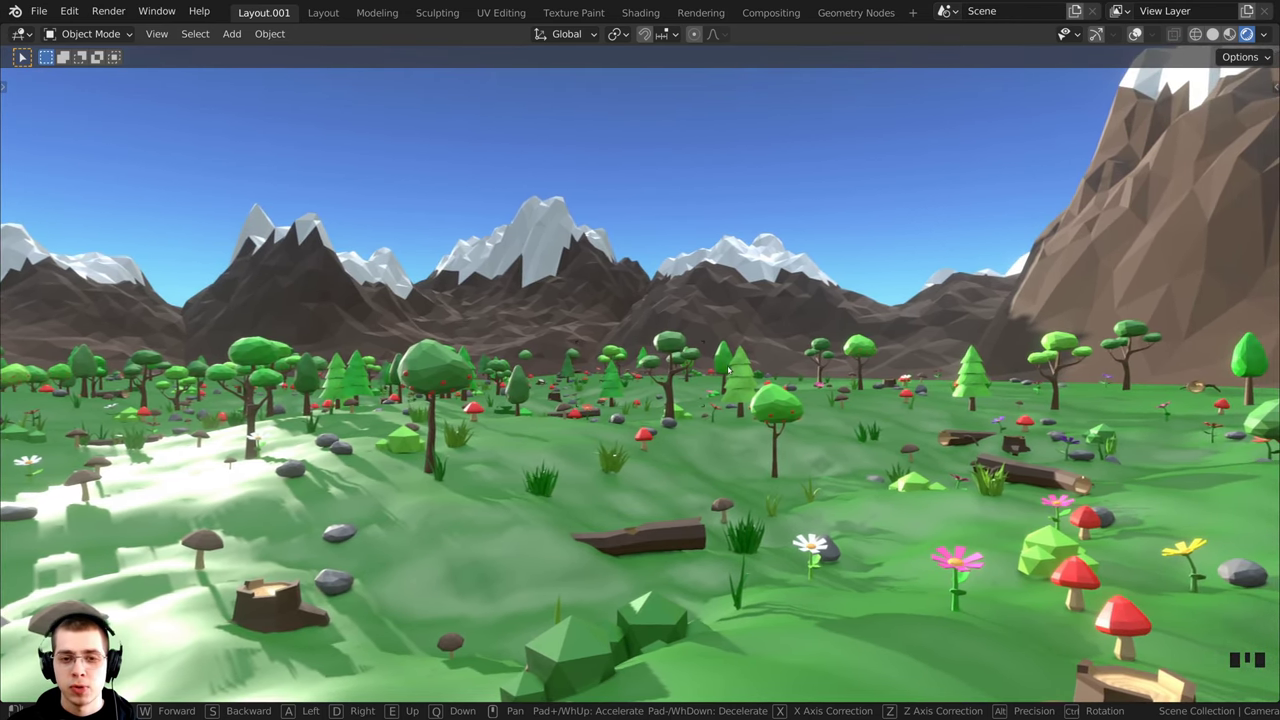
mouse_move(1065, 289)
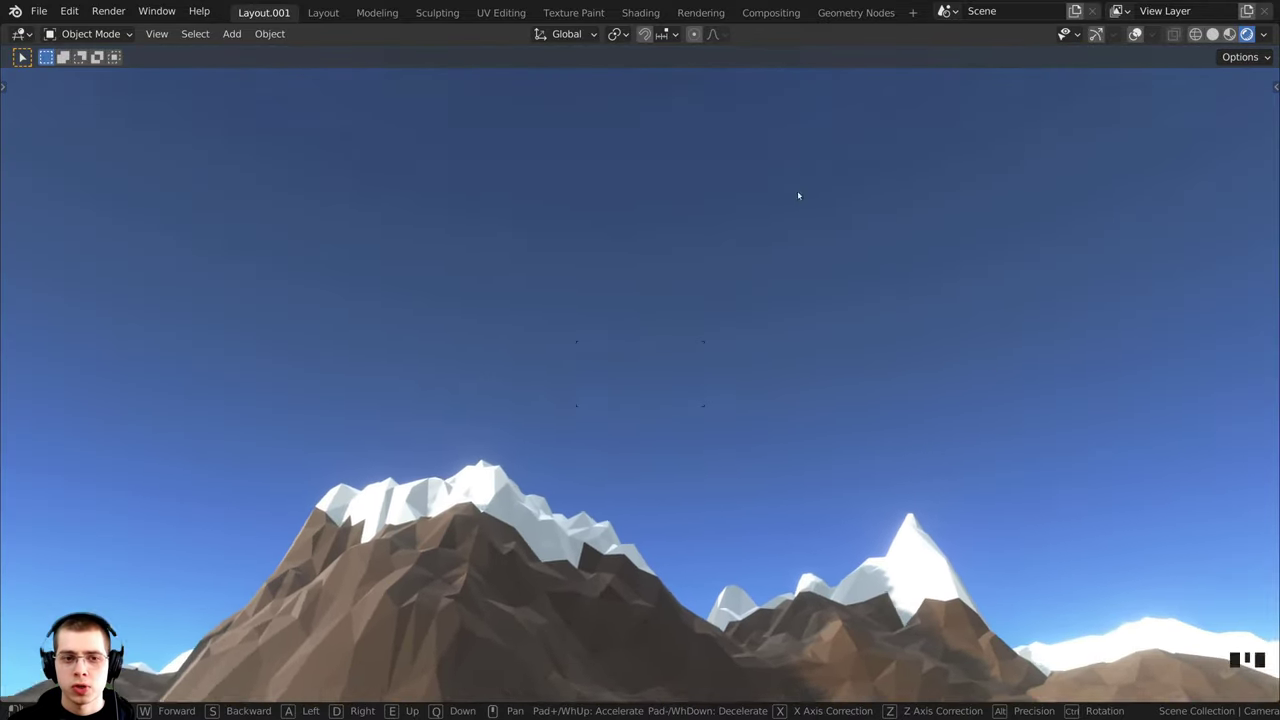
mouse_move(558, 269)
mouse_move(263, 393)
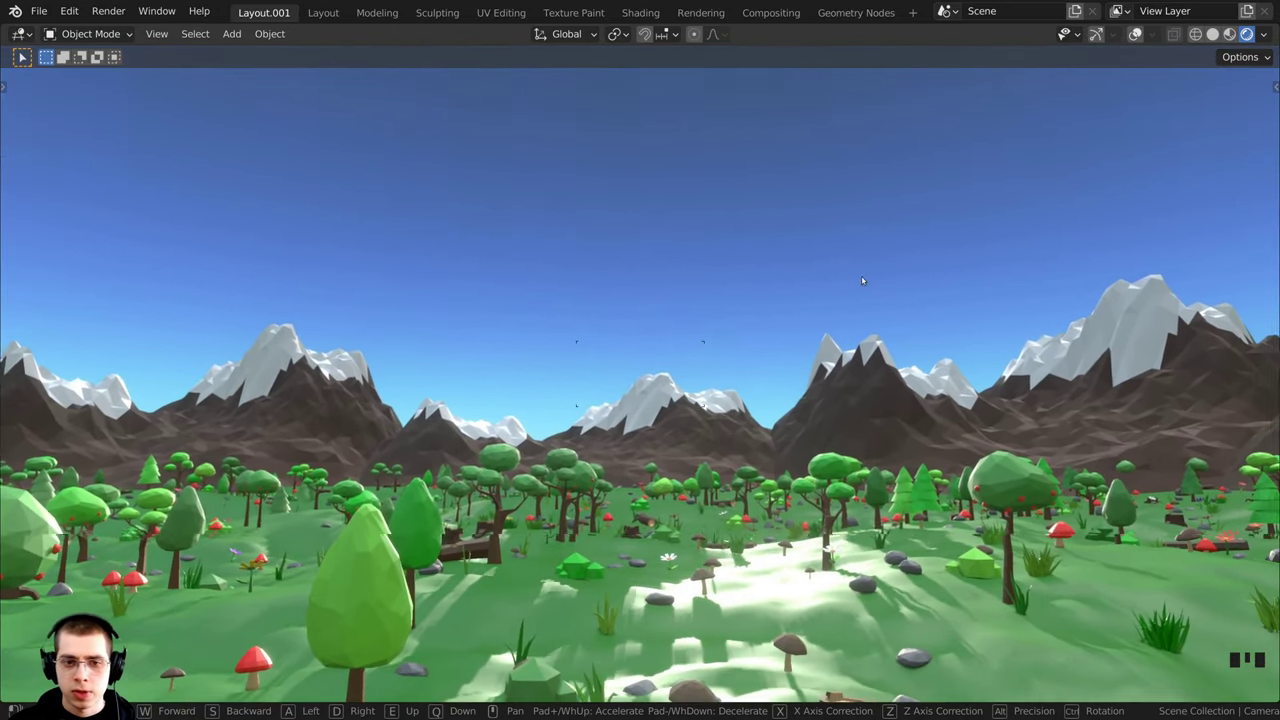
mouse_move(890, 293)
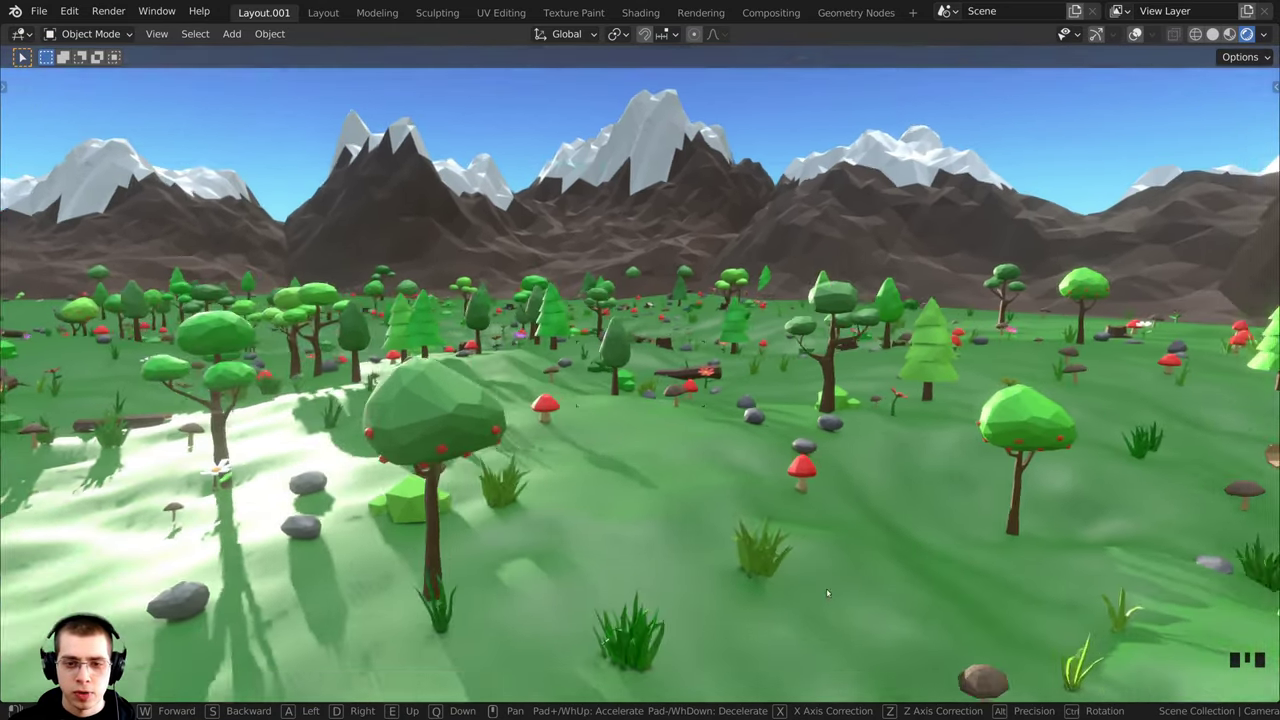
mouse_move(615, 363)
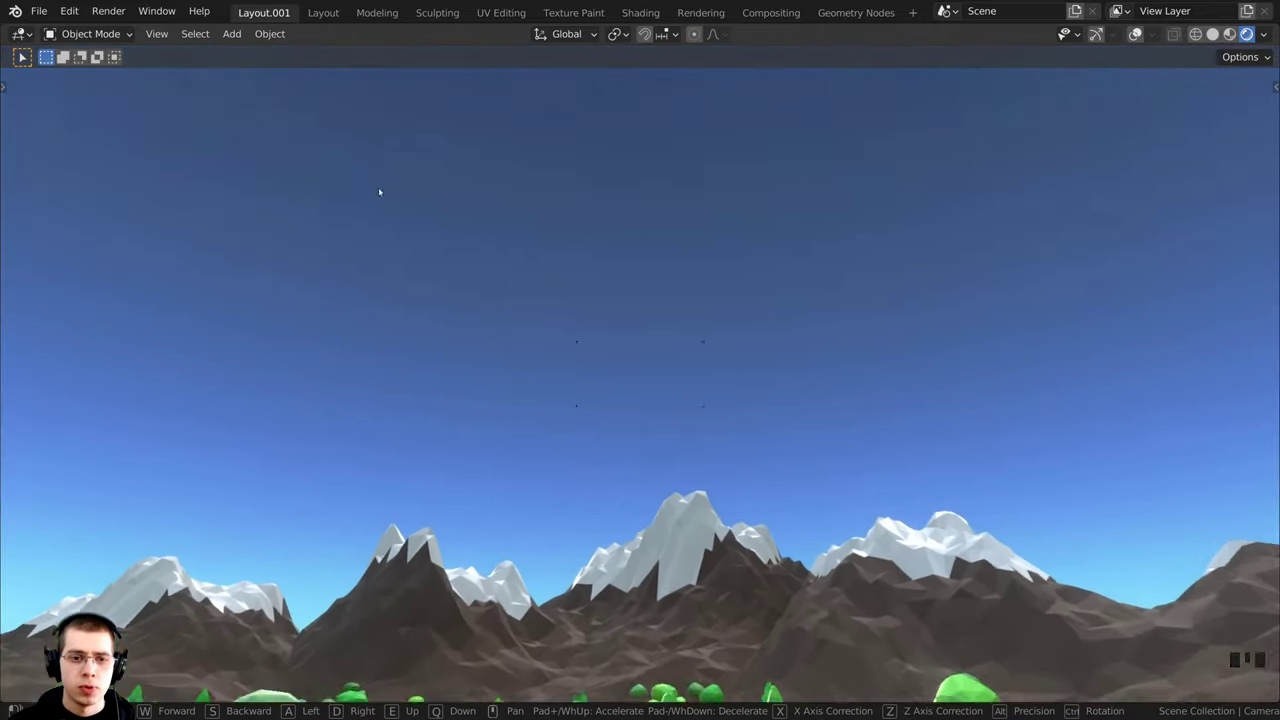
mouse_move(338, 474)
mouse_move(377, 423)
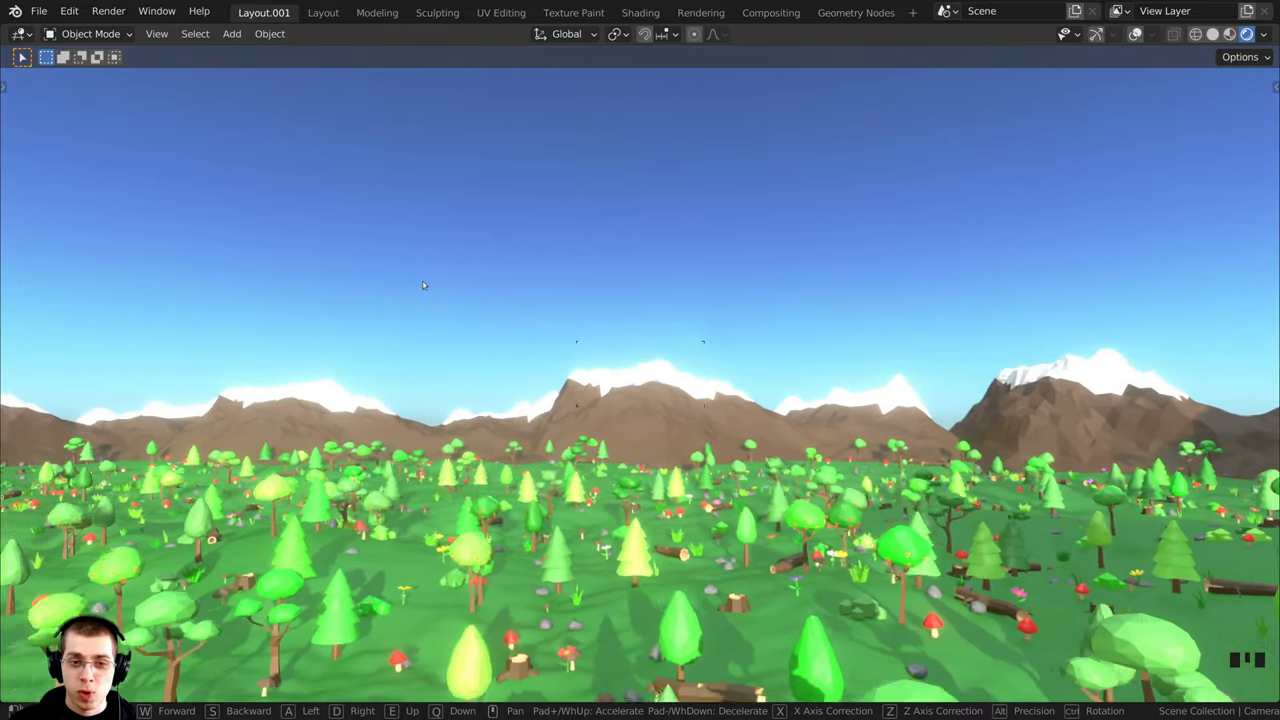
mouse_move(588, 427)
- Fly forward and sideways across the forest, turn towards the snowy mountains, and rise above the trees
key("w")
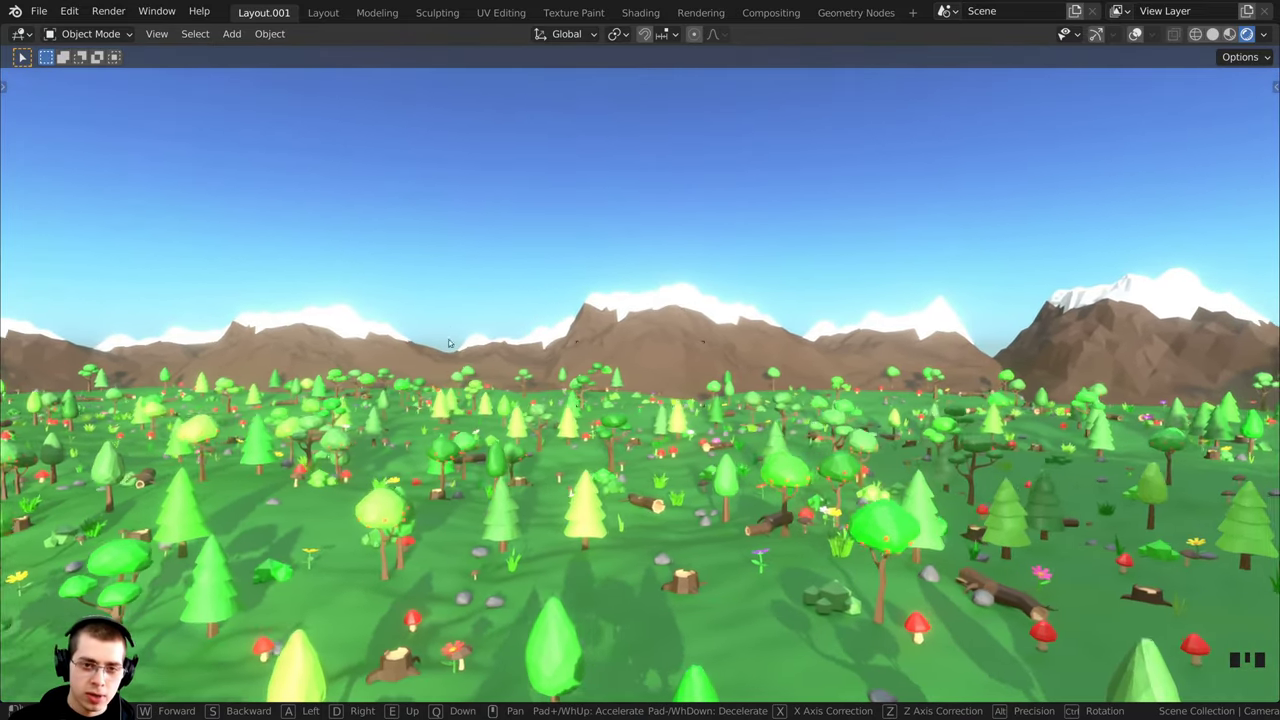
key("d")
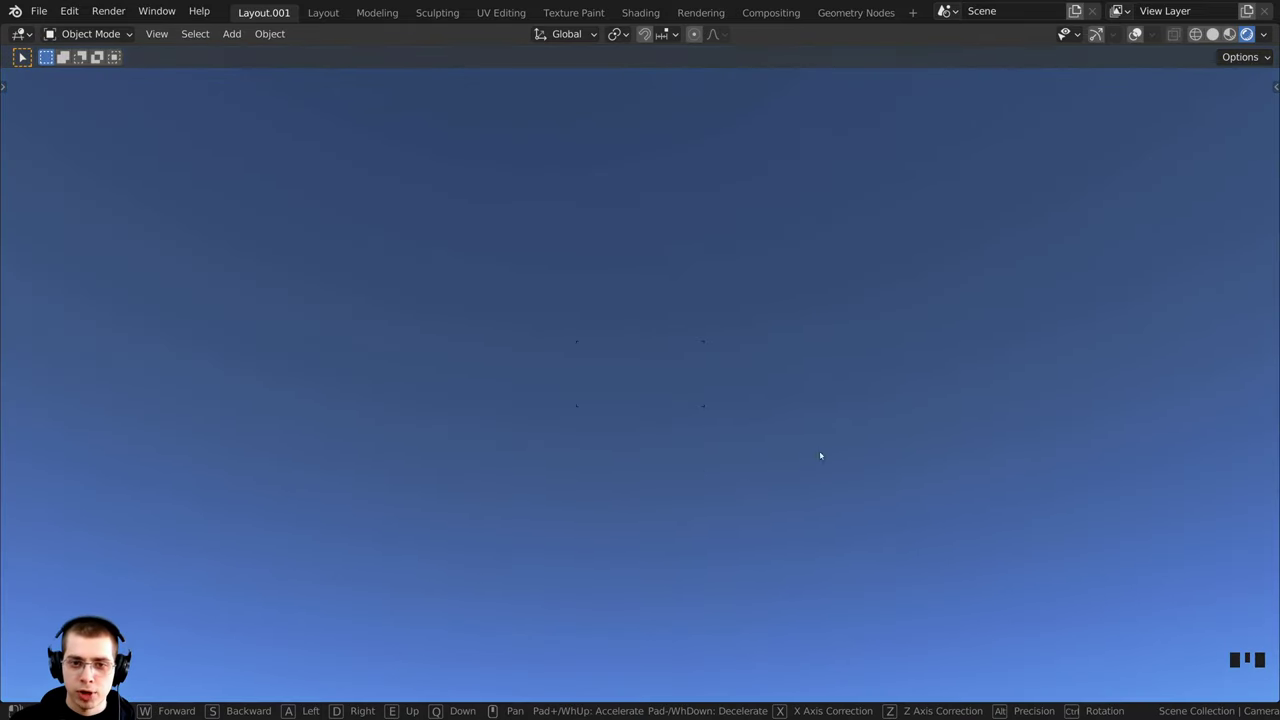
key("w")
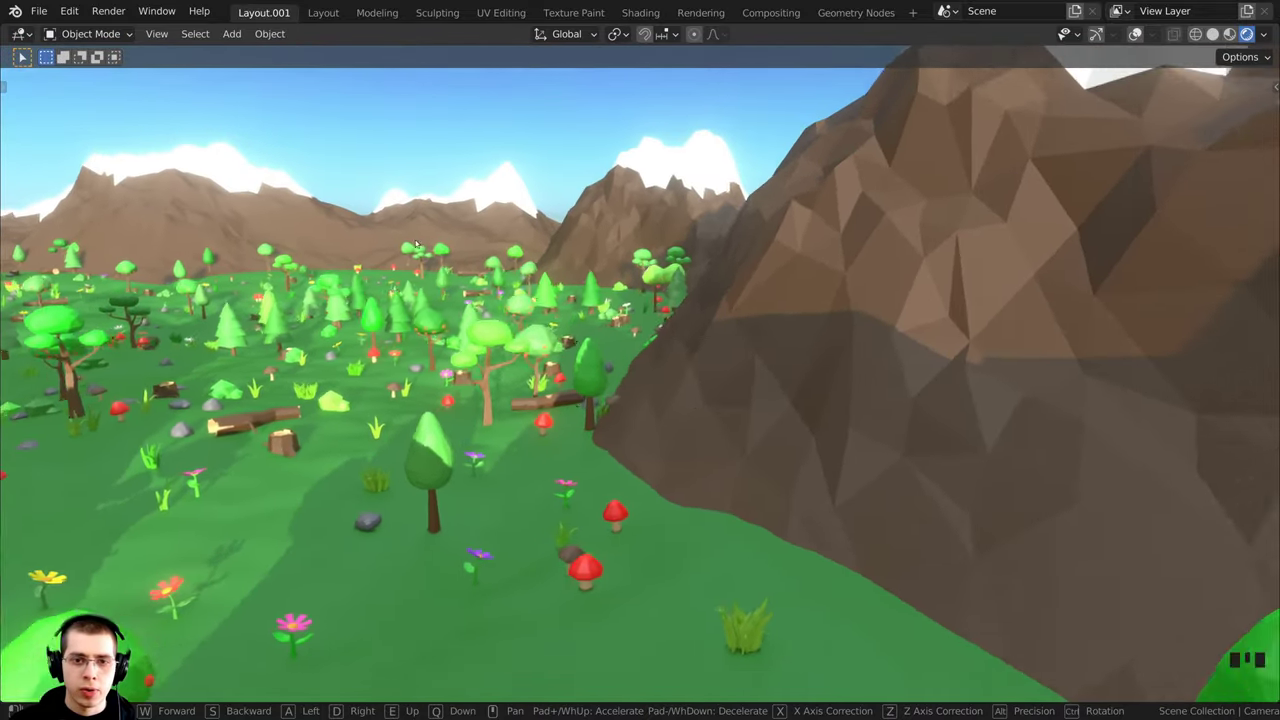
mouse_move(281, 260)
key("w")
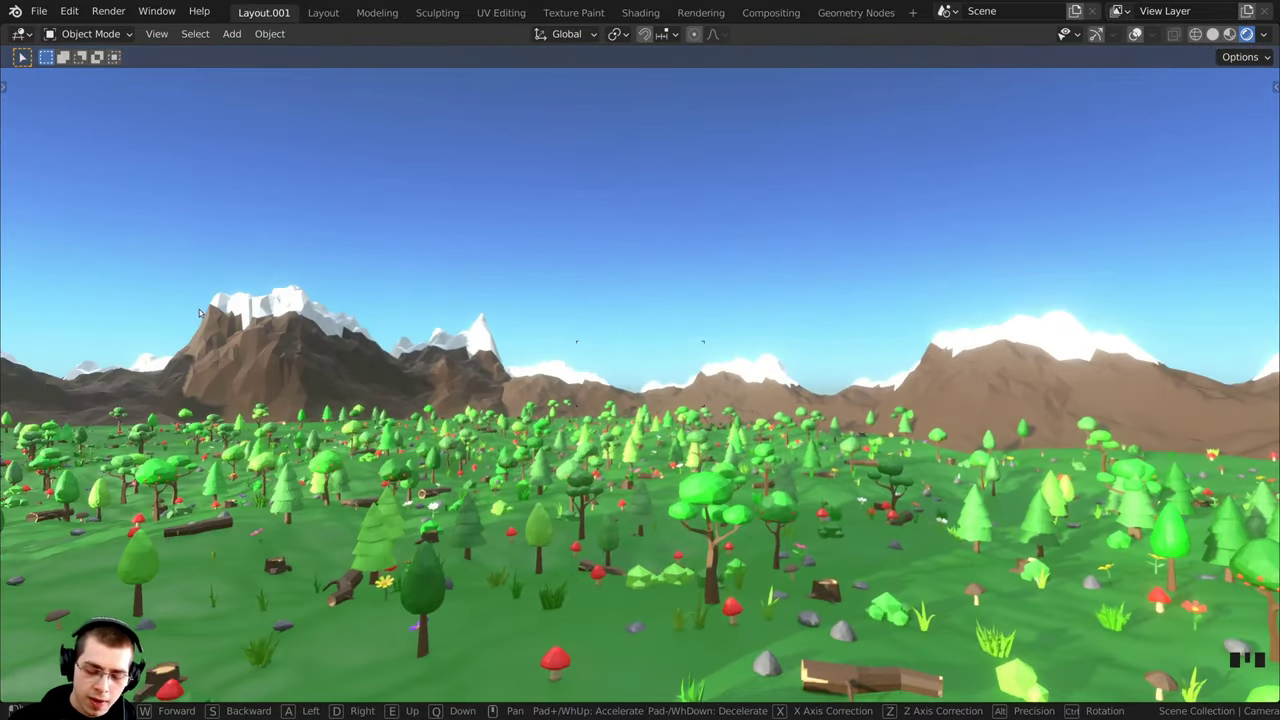
key("w")
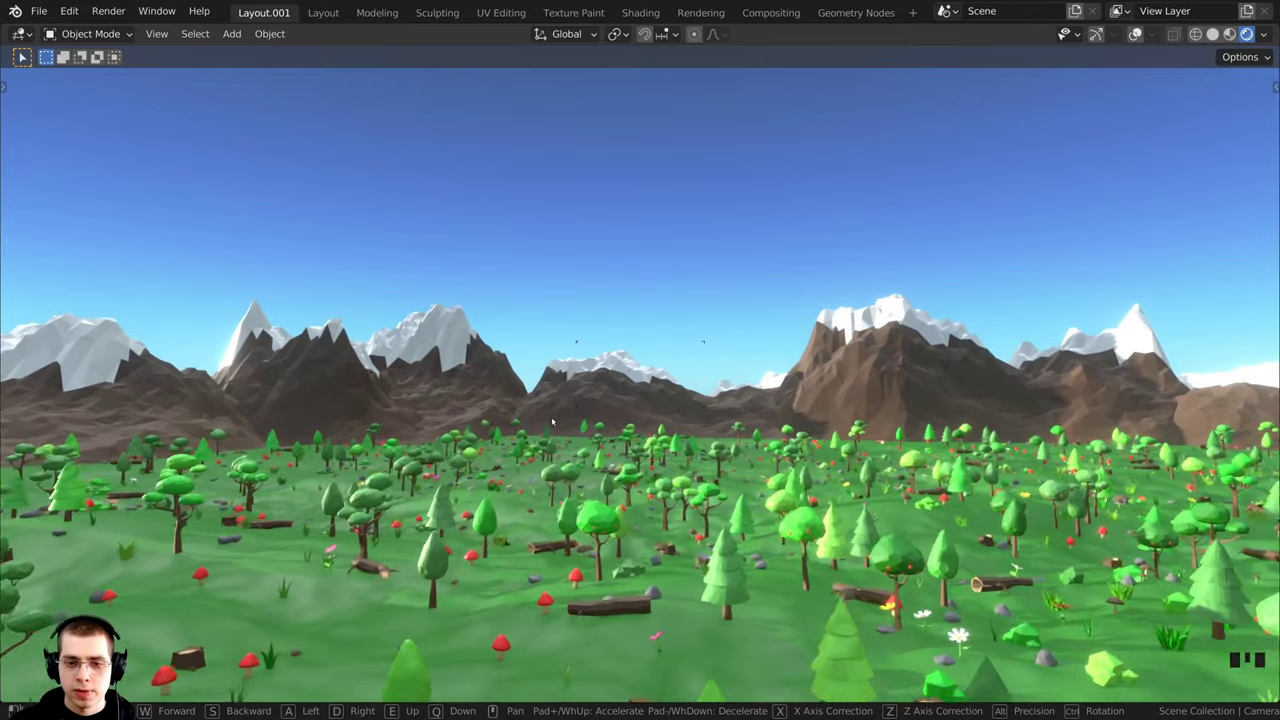
key("e")
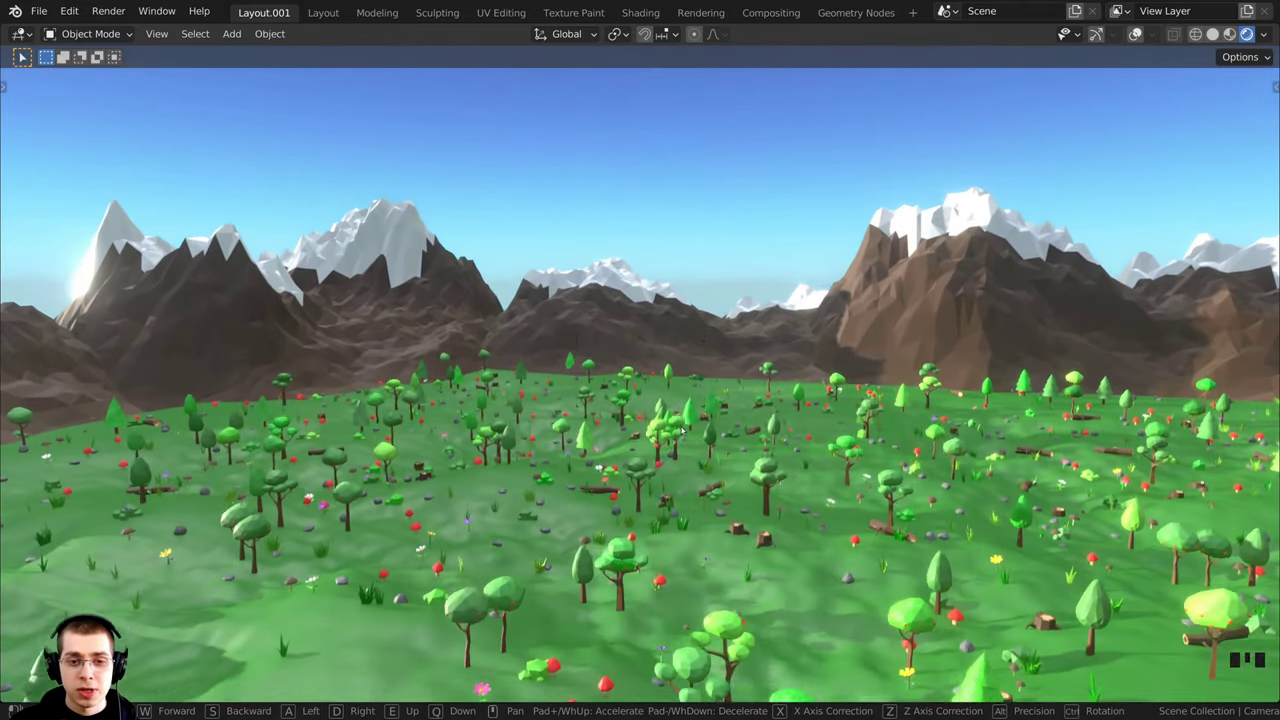
- Lower the flying view, travel backward and forward over the forest, and move right and up
key("q")
key("q")
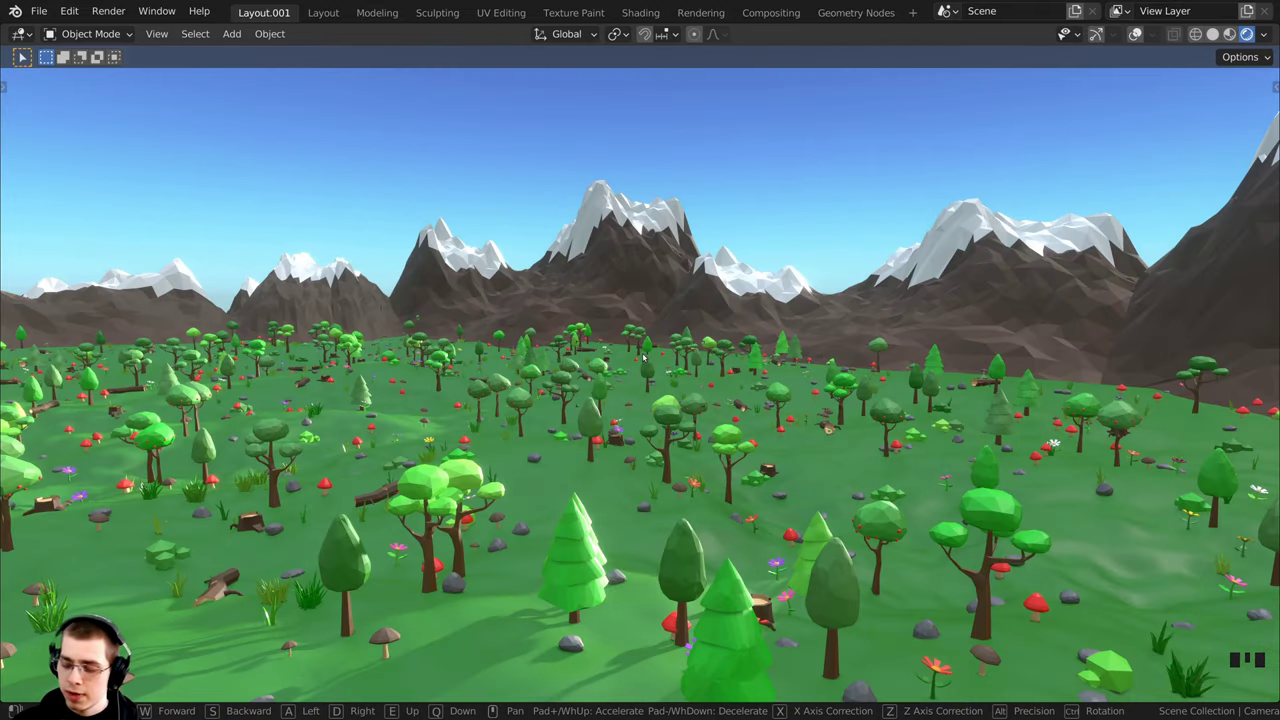
key("s")
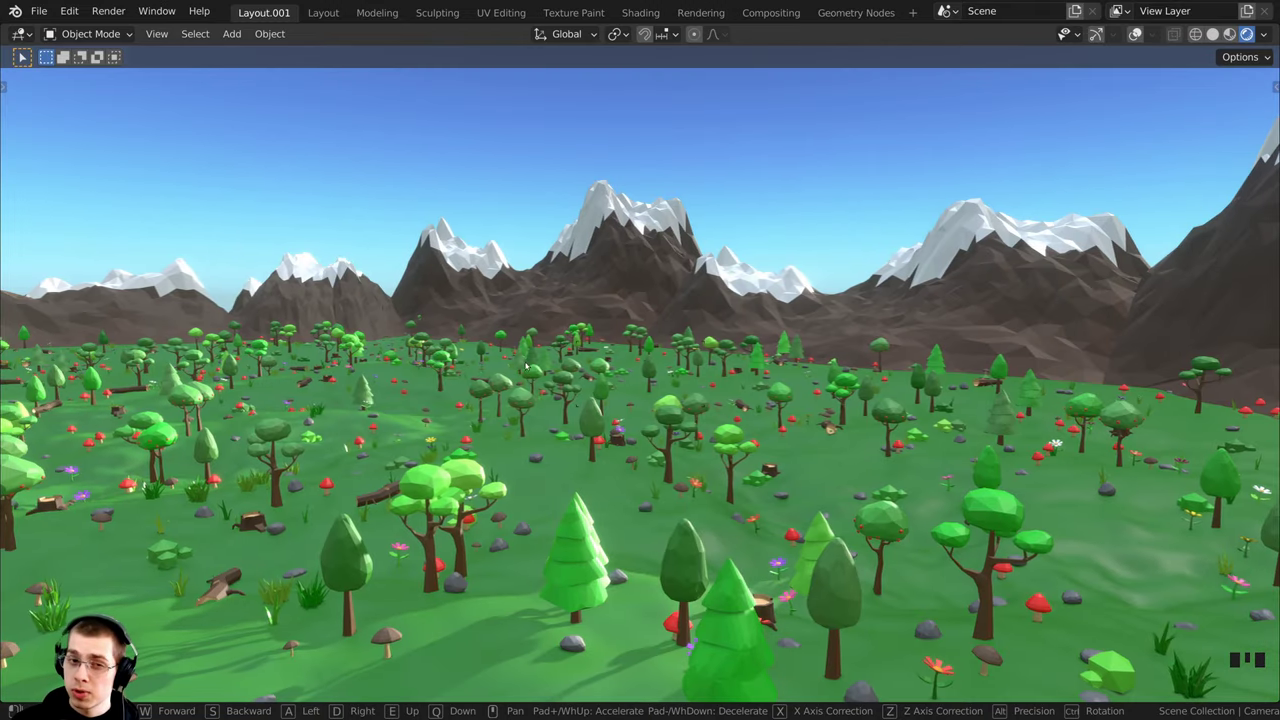
key("s")
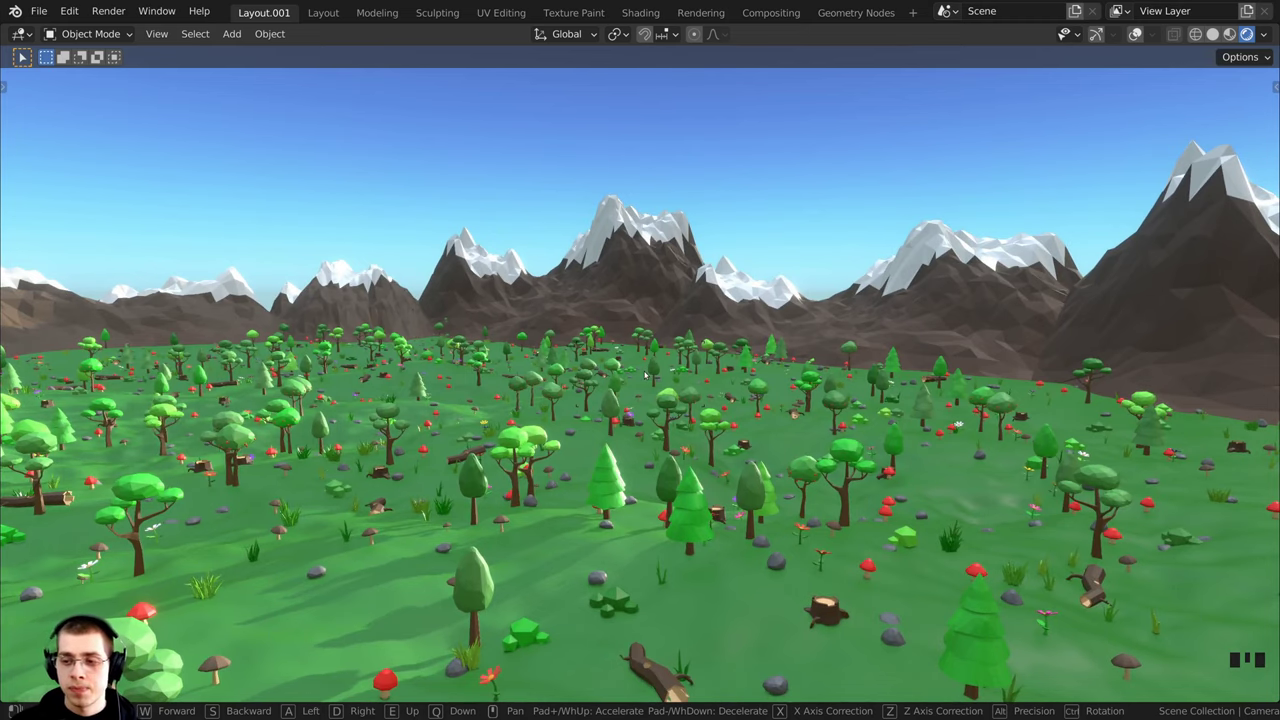
key("w")
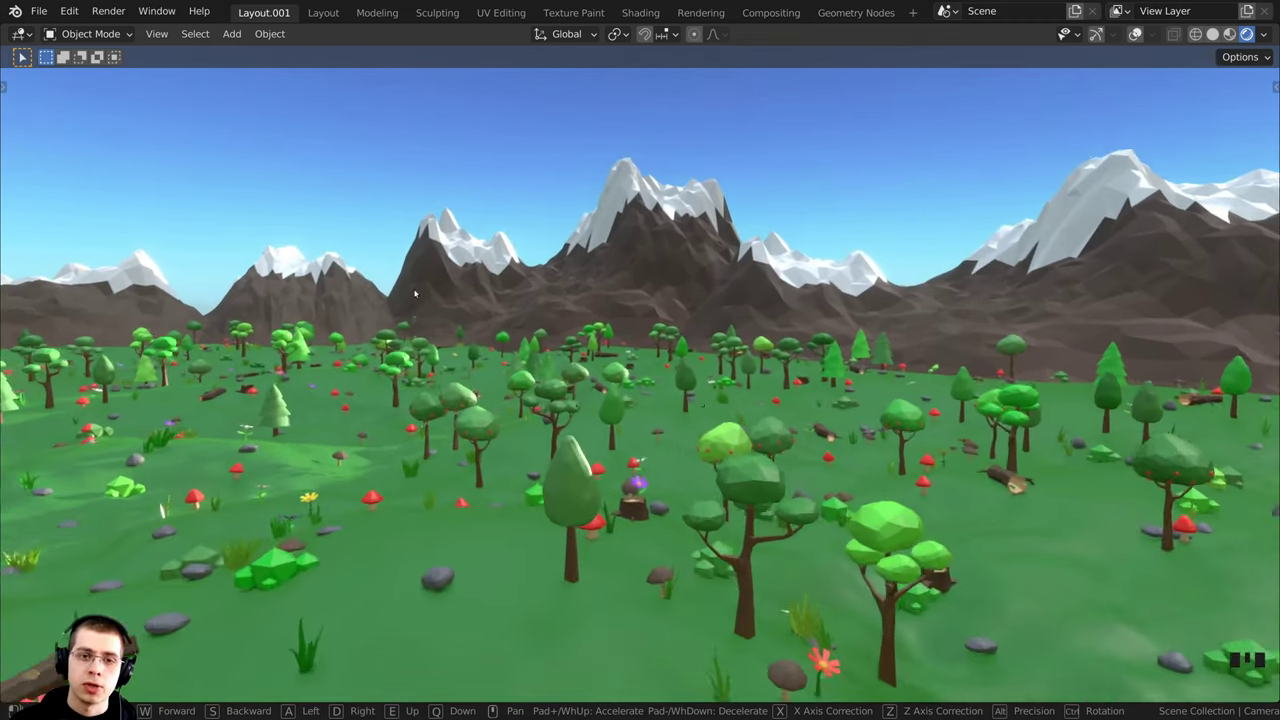
key("w")
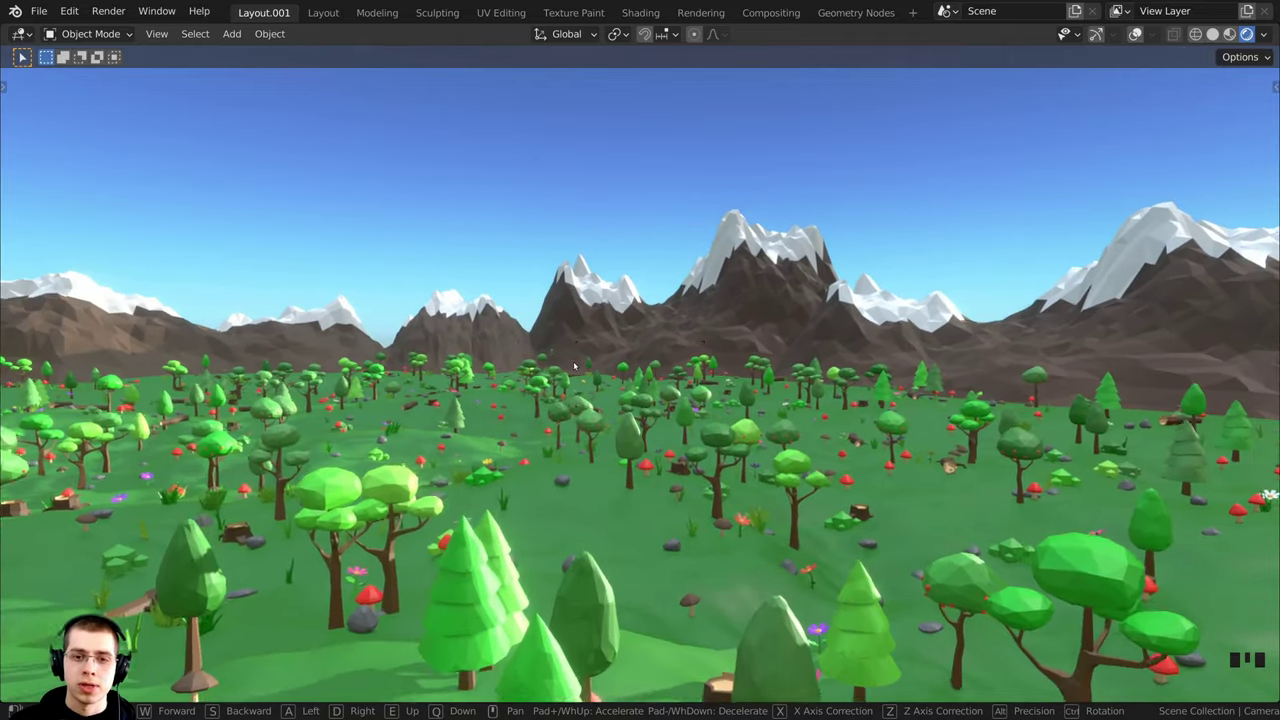
key("d")
key("e")
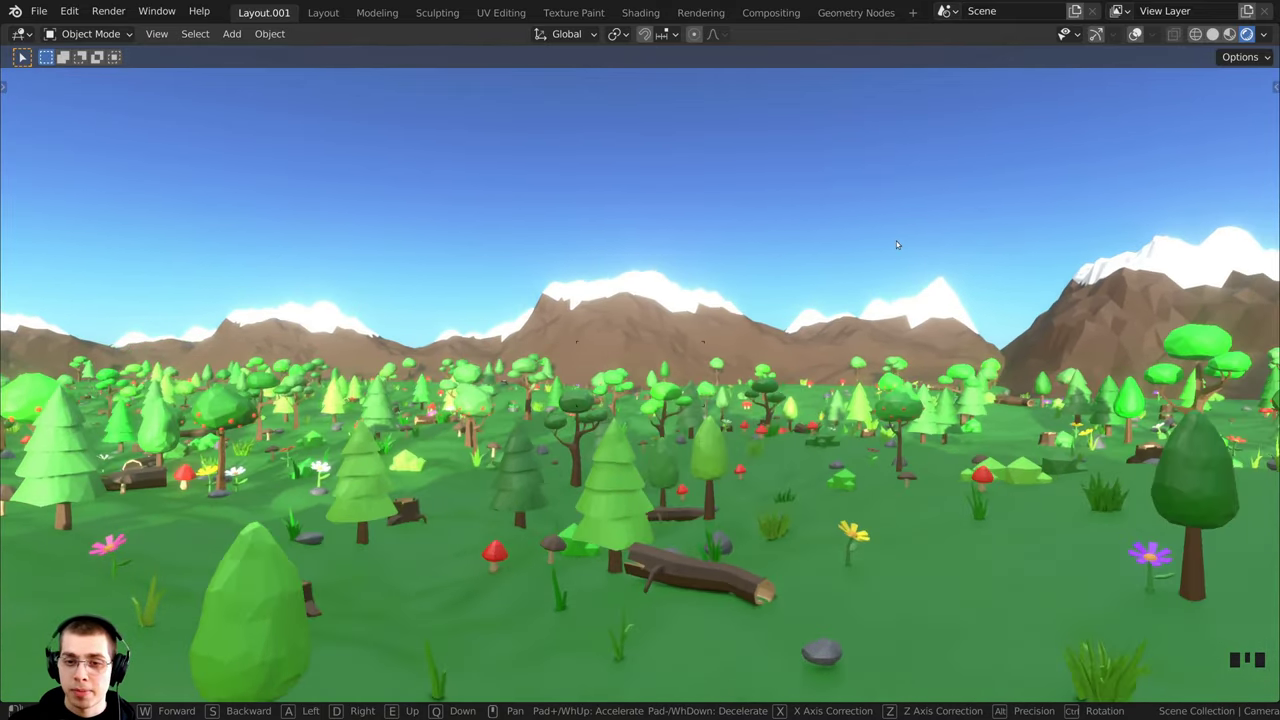
- Pan the view during Fly Navigation, alternating with forward, right and left flight over the trees
middle_click_drag(847, 226, 305, 379)
key("w")
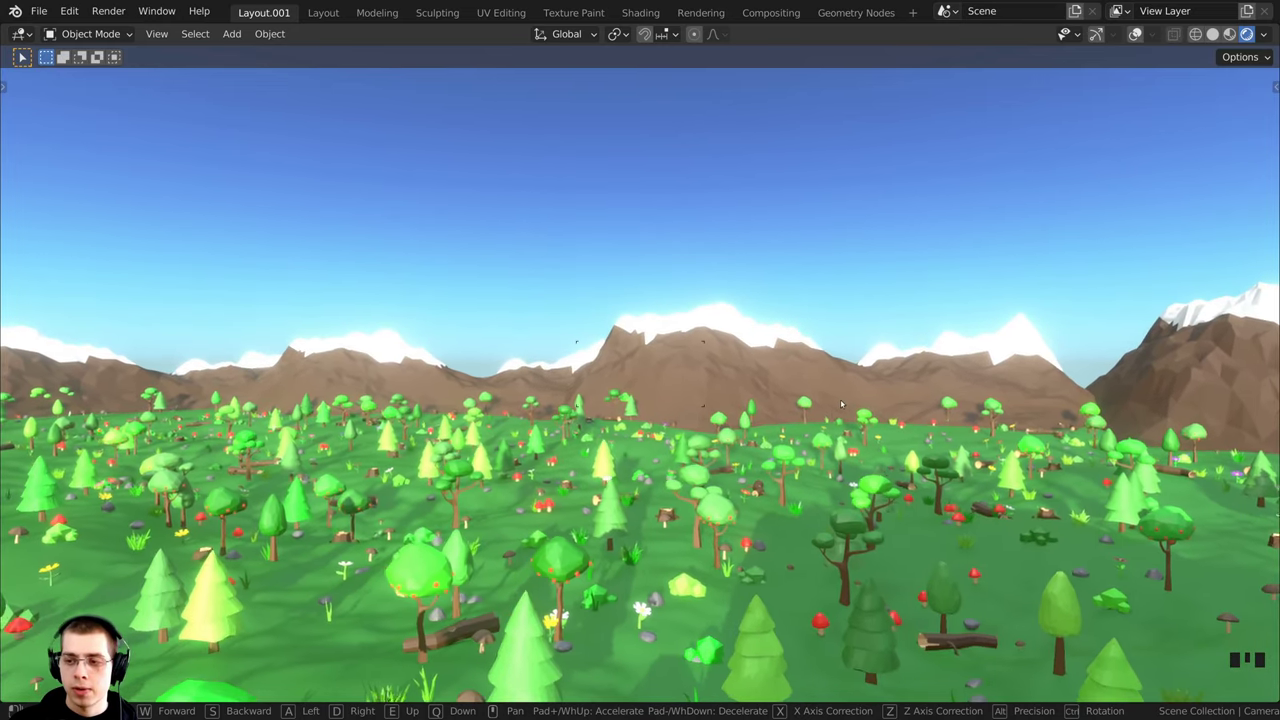
key("d")
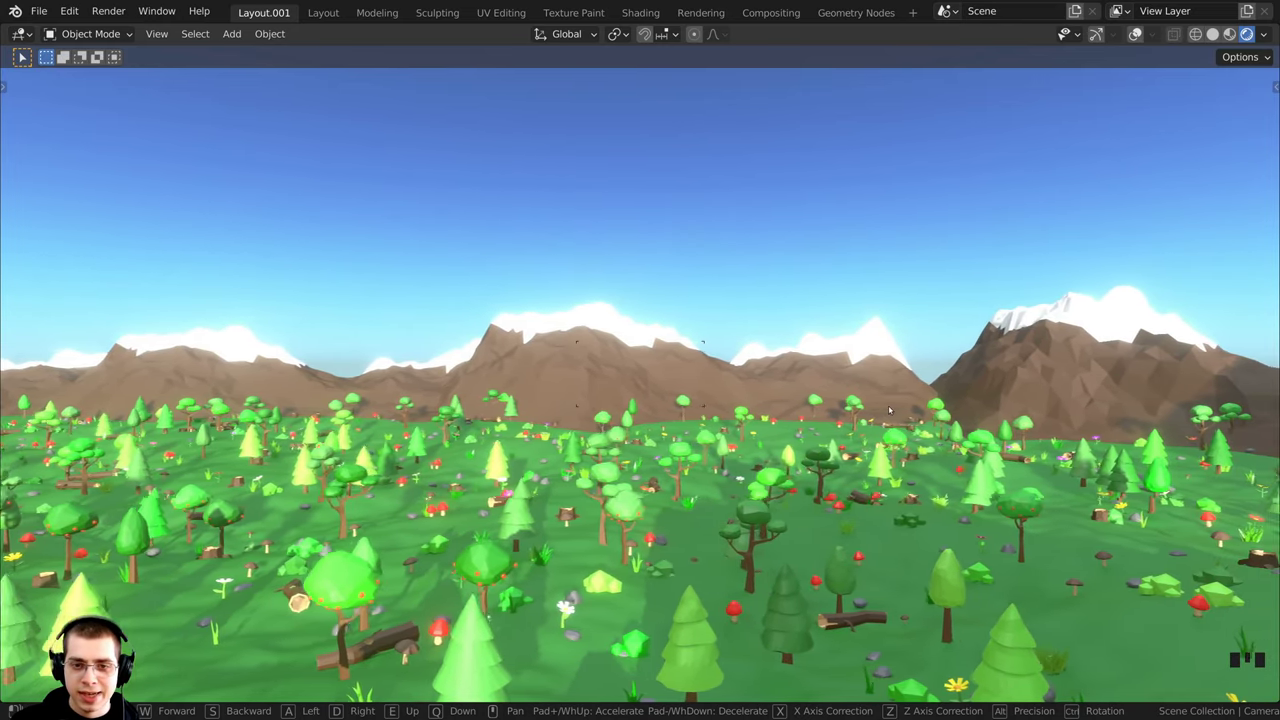
middle_click_drag(912, 295, 808, 331)
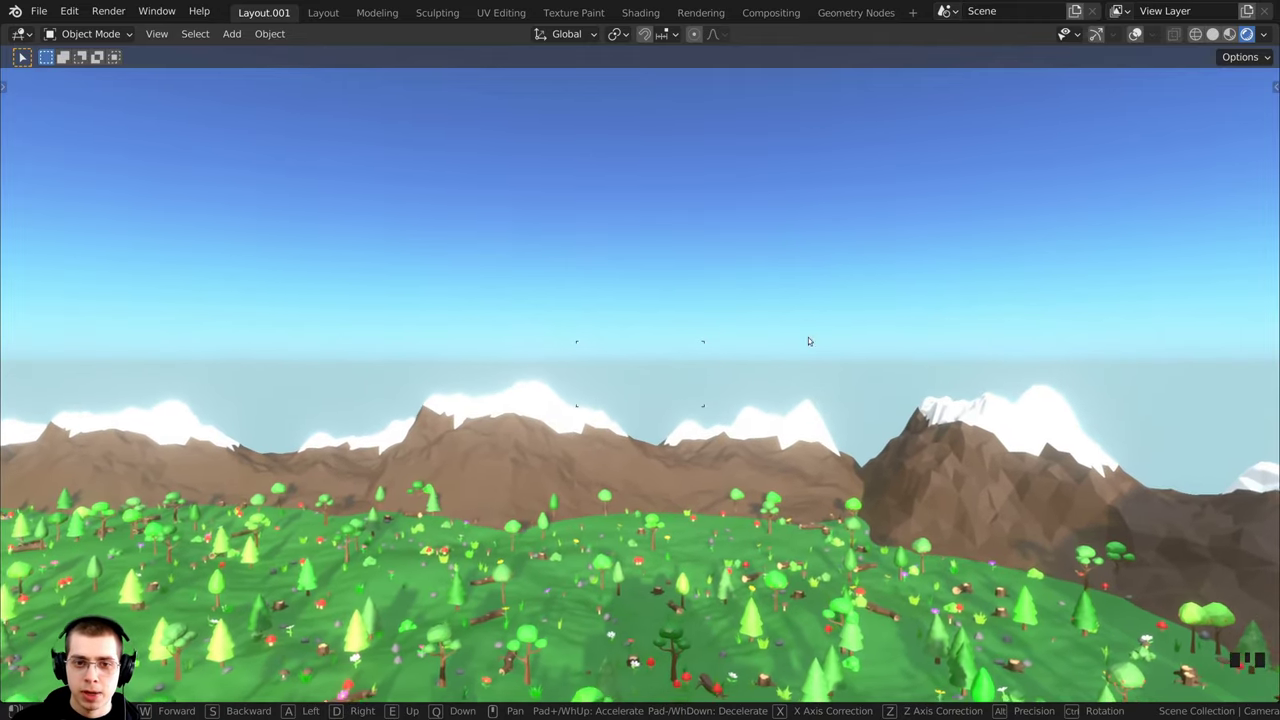
key("w")
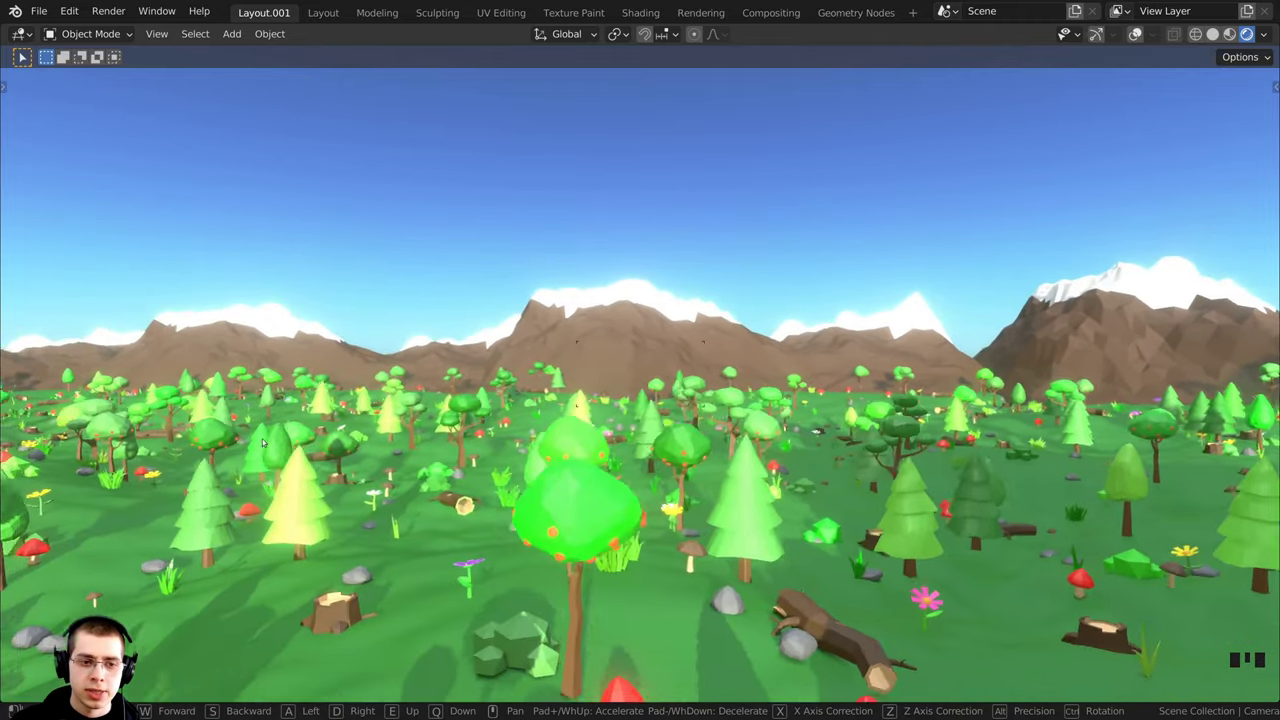
key("a")
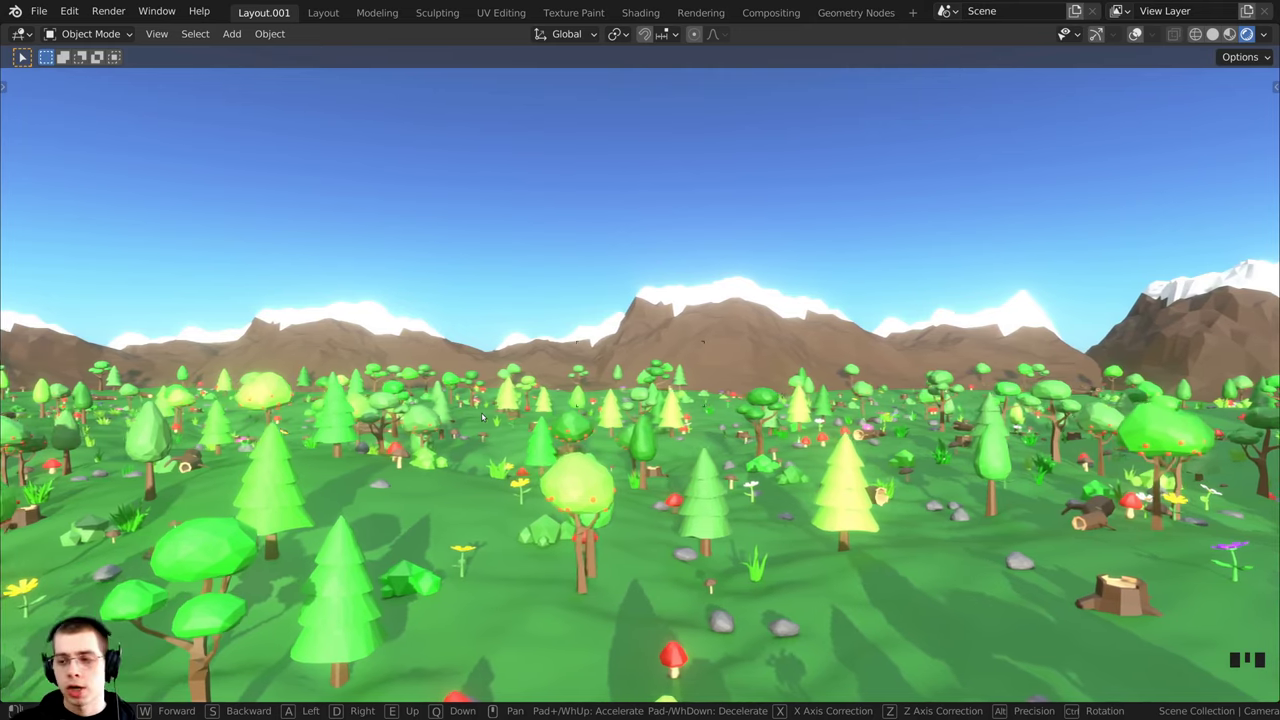
- Pan the flying view over the forest, run Fly Navigation once more, and confirm the resulting view
middle_click_drag(518, 283, 706, 434)
left_click(636, 310)
middle_click_drag(636, 310, 629, 320)
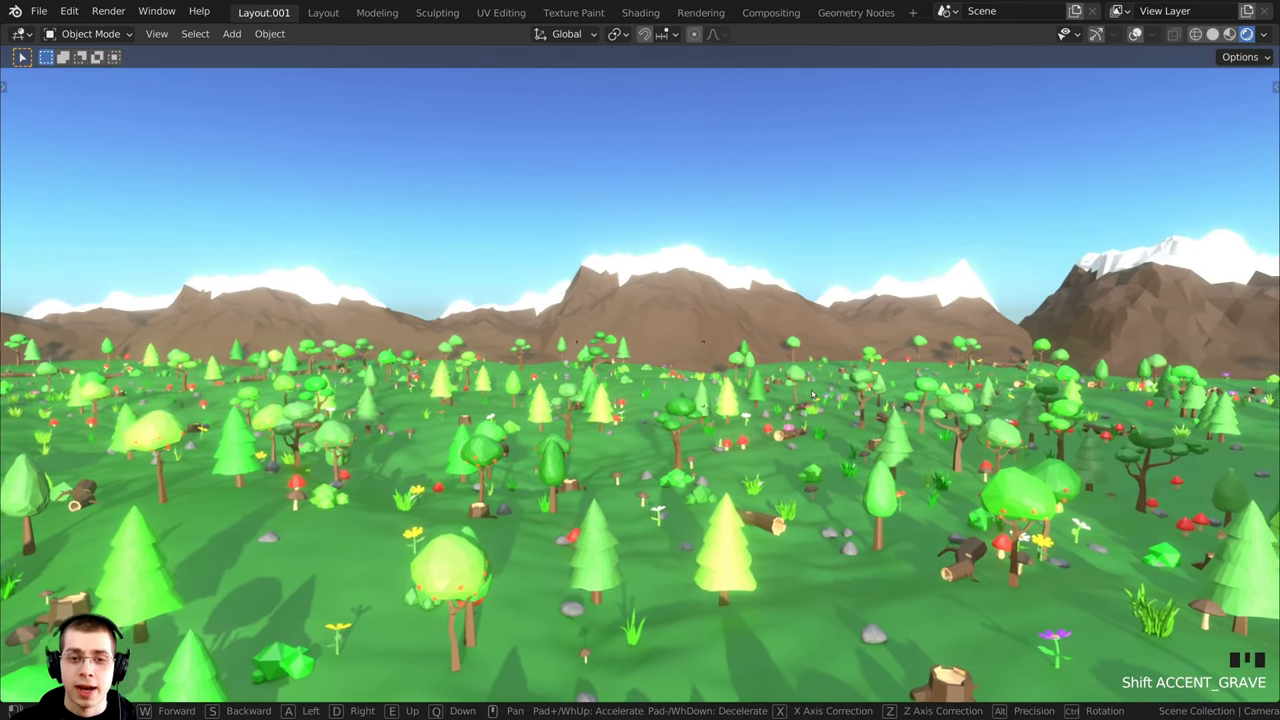
left_click(640, 385)
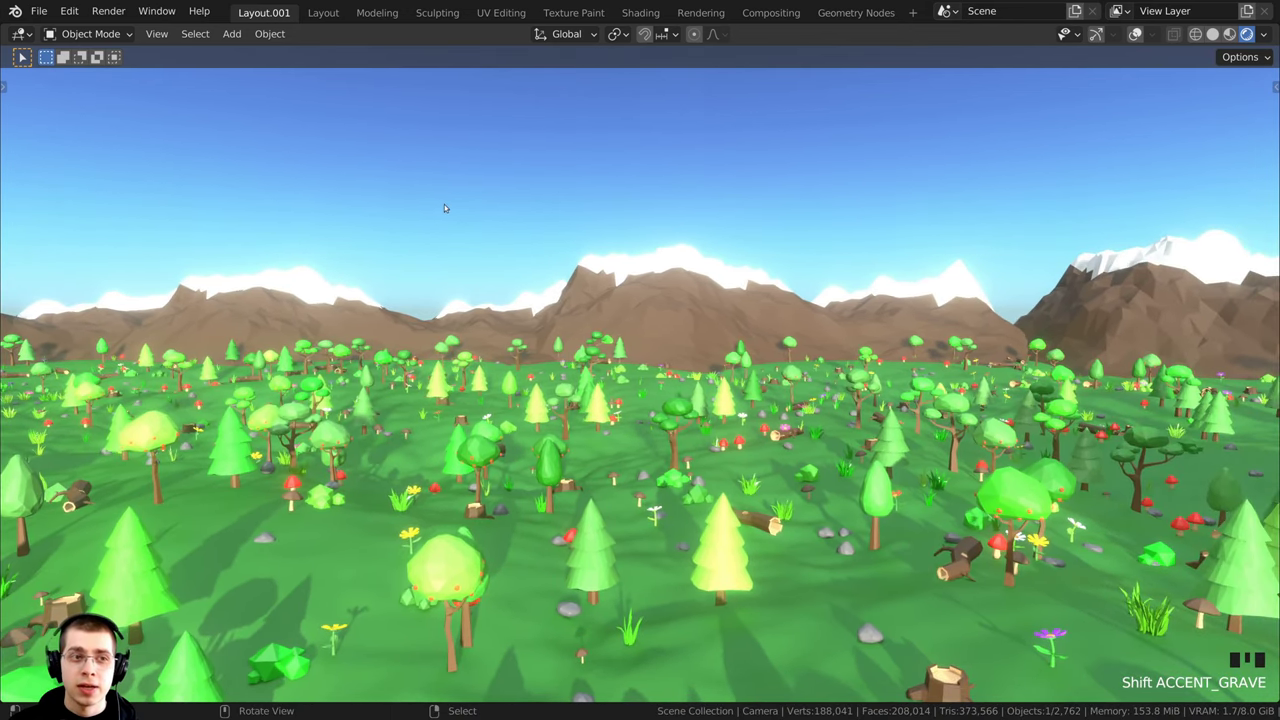
- Start Fly Navigation from the viewport's navigation commands, tilt the view over the trees, and confirm it
left_click(160, 35)
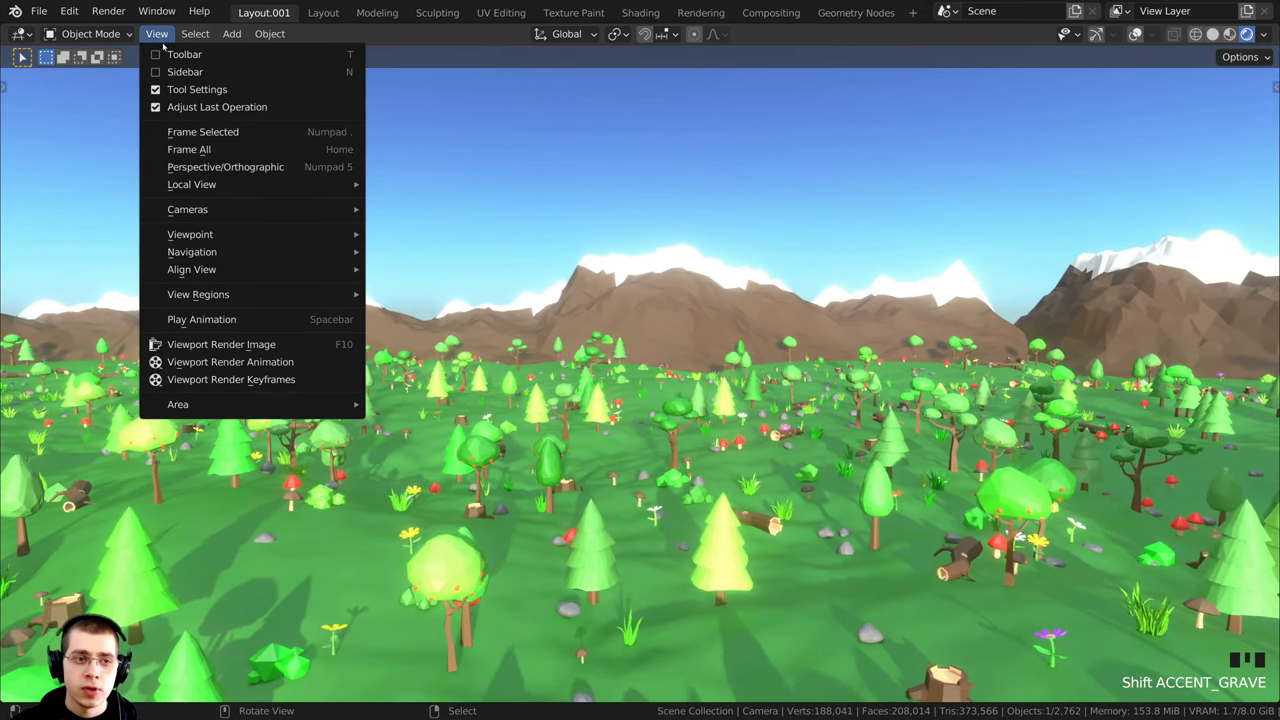
mouse_move(225, 256)
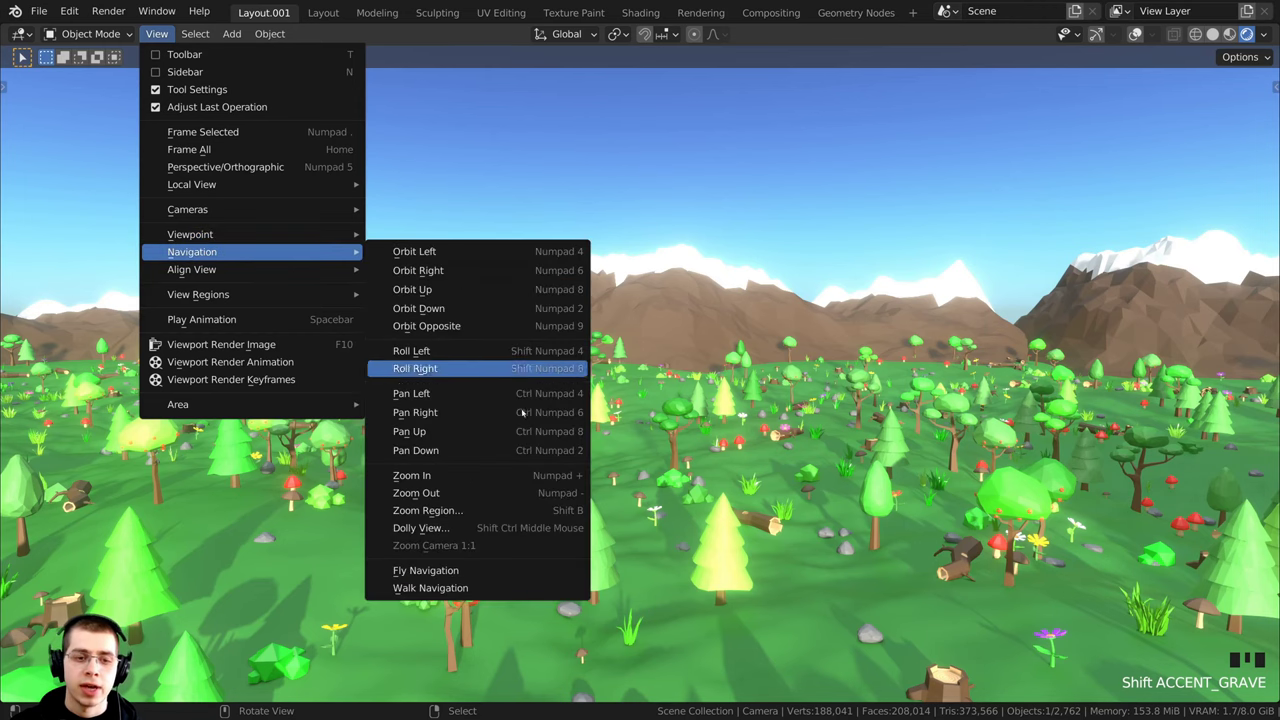
left_click(445, 571)
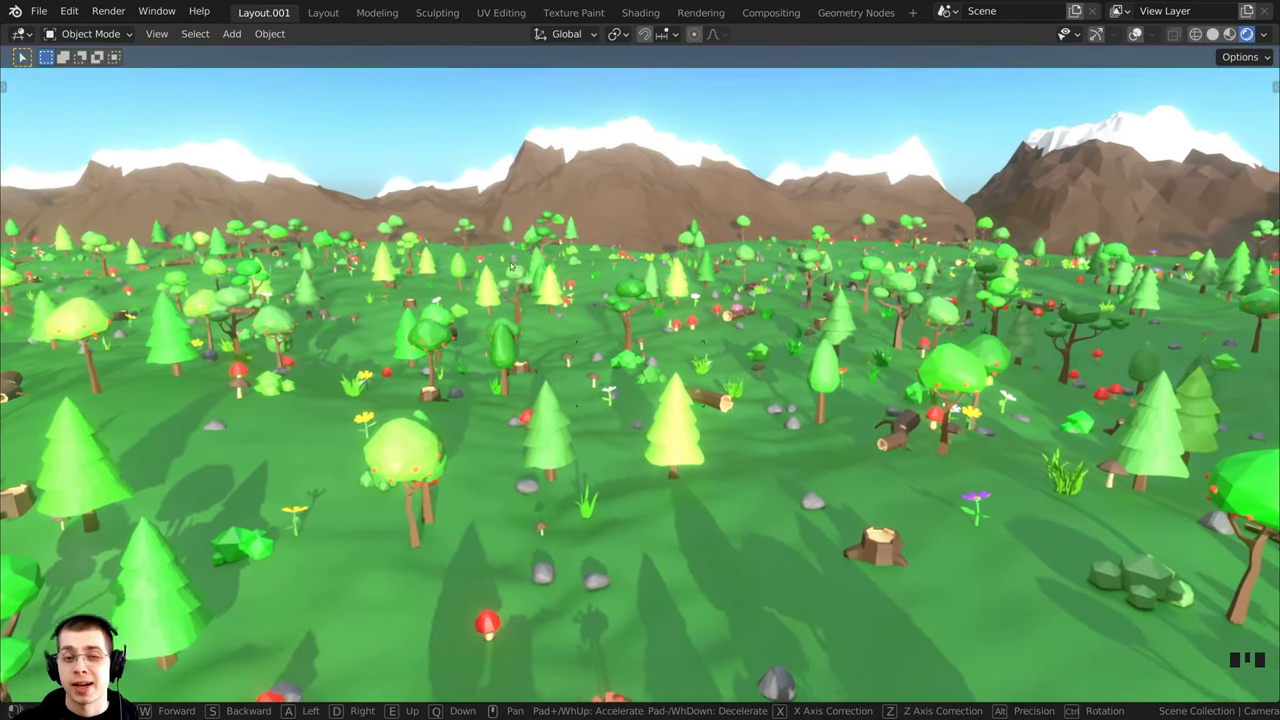
left_click(723, 296)
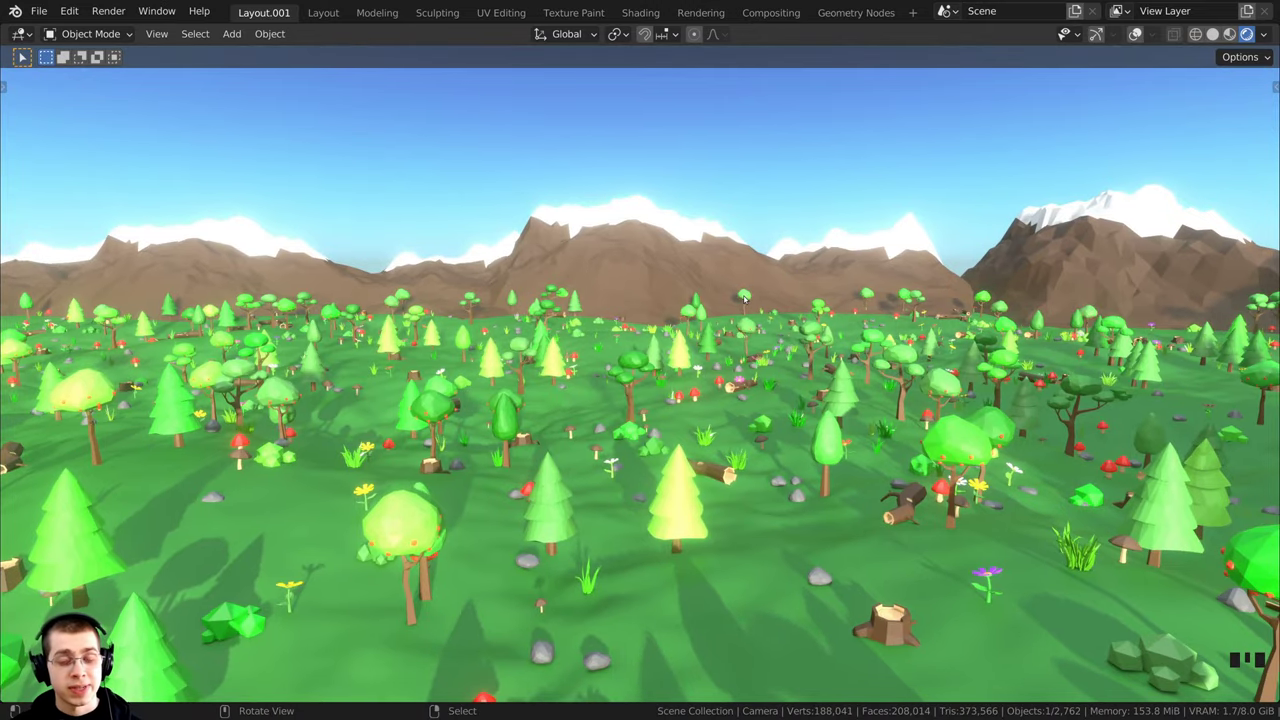
- Run Fly Navigation through the operator search, turn the view across the forest and mountains, and confirm it
key("F3")
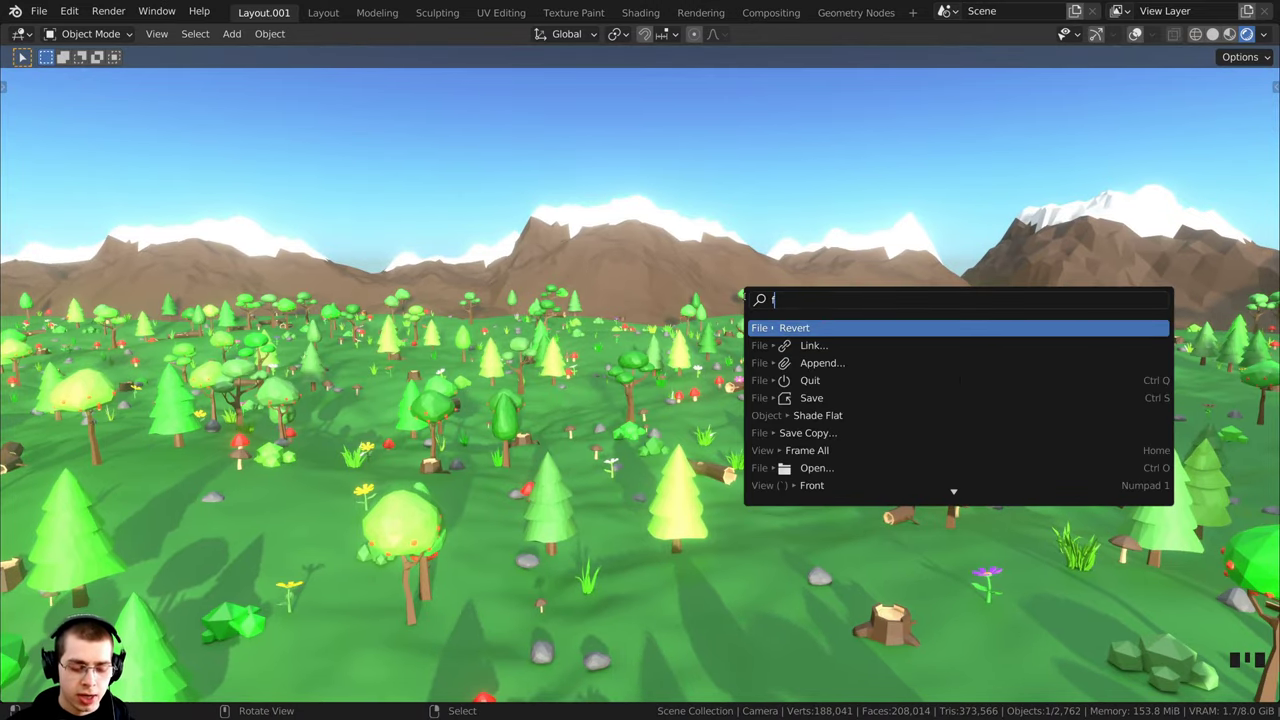
key("Return")
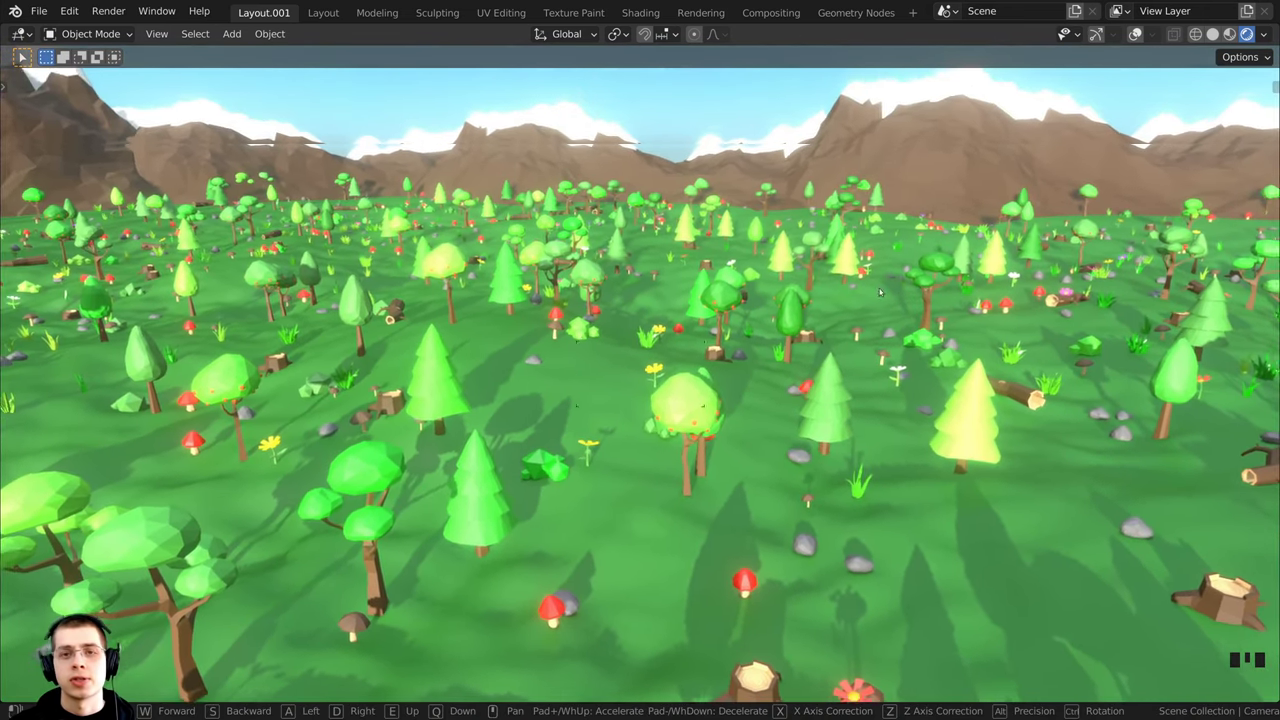
left_click(593, 375)
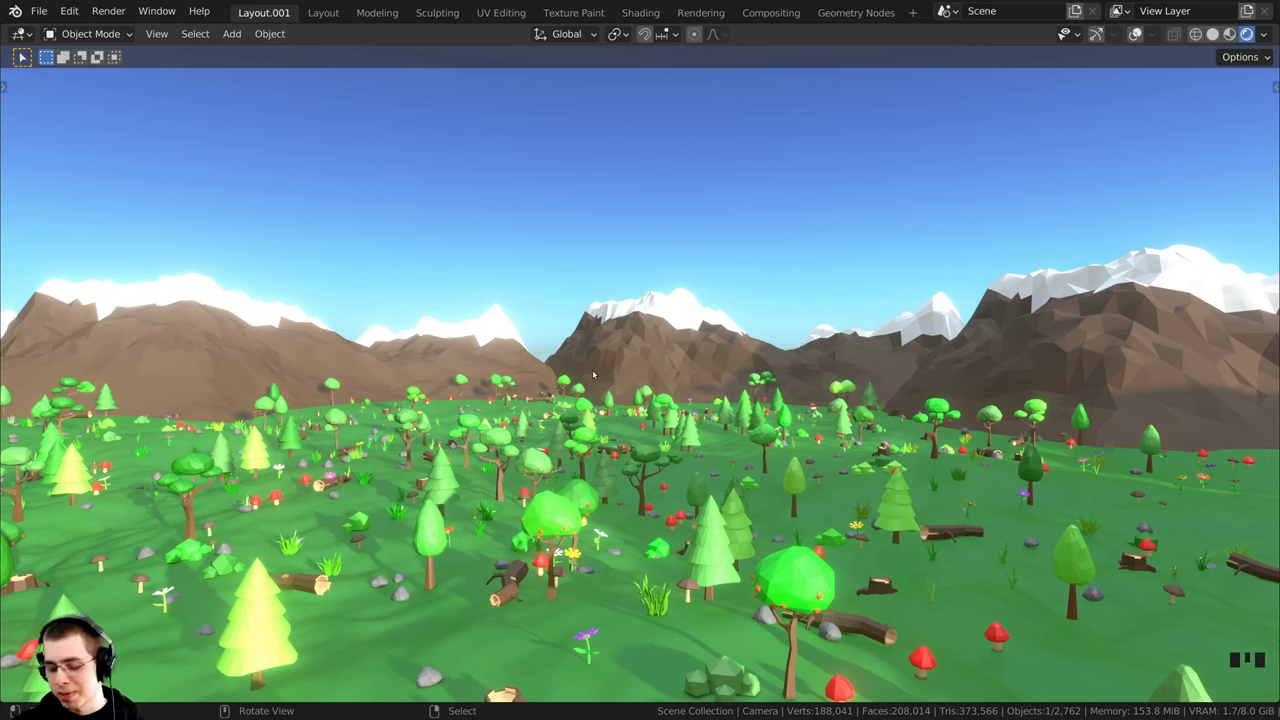
- Switch the viewport to the active camera's view
key("KP_0")
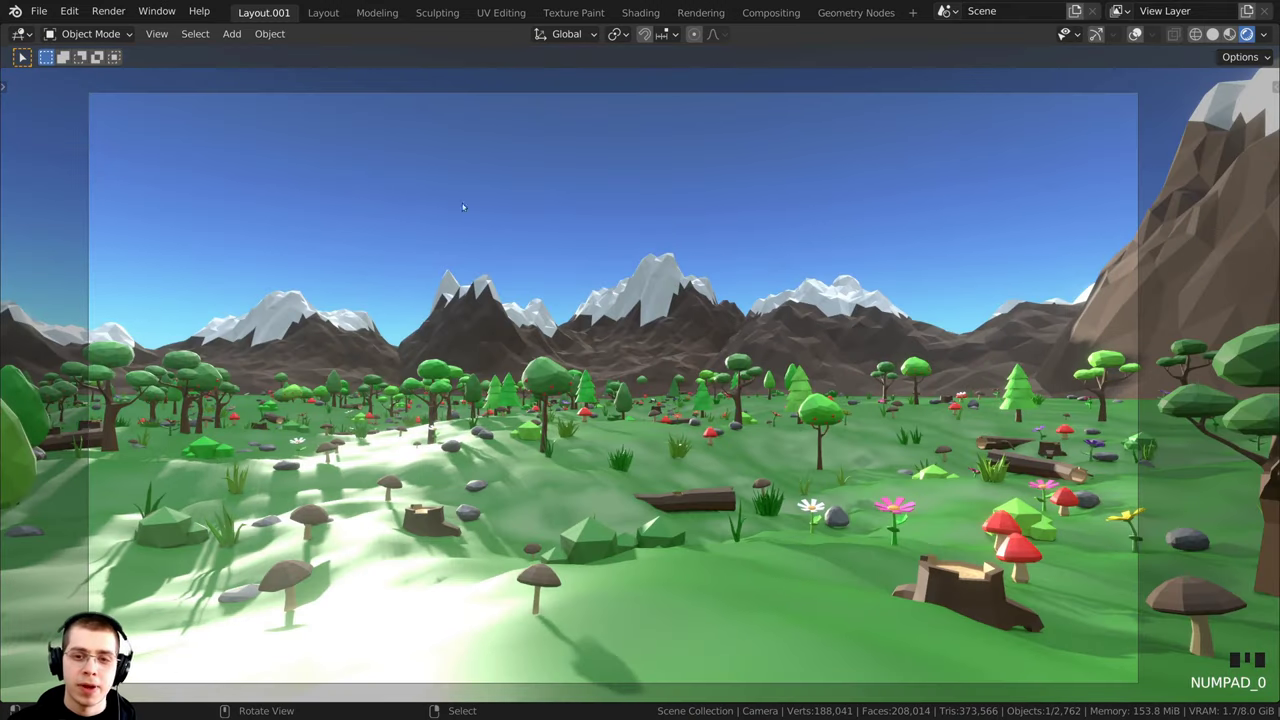
- In the Layout workspace, play the animation with auto keying active and record the camera flying forward through the forest, then stop playback
middle_click_drag(576, 100, 583, 111, "shift")
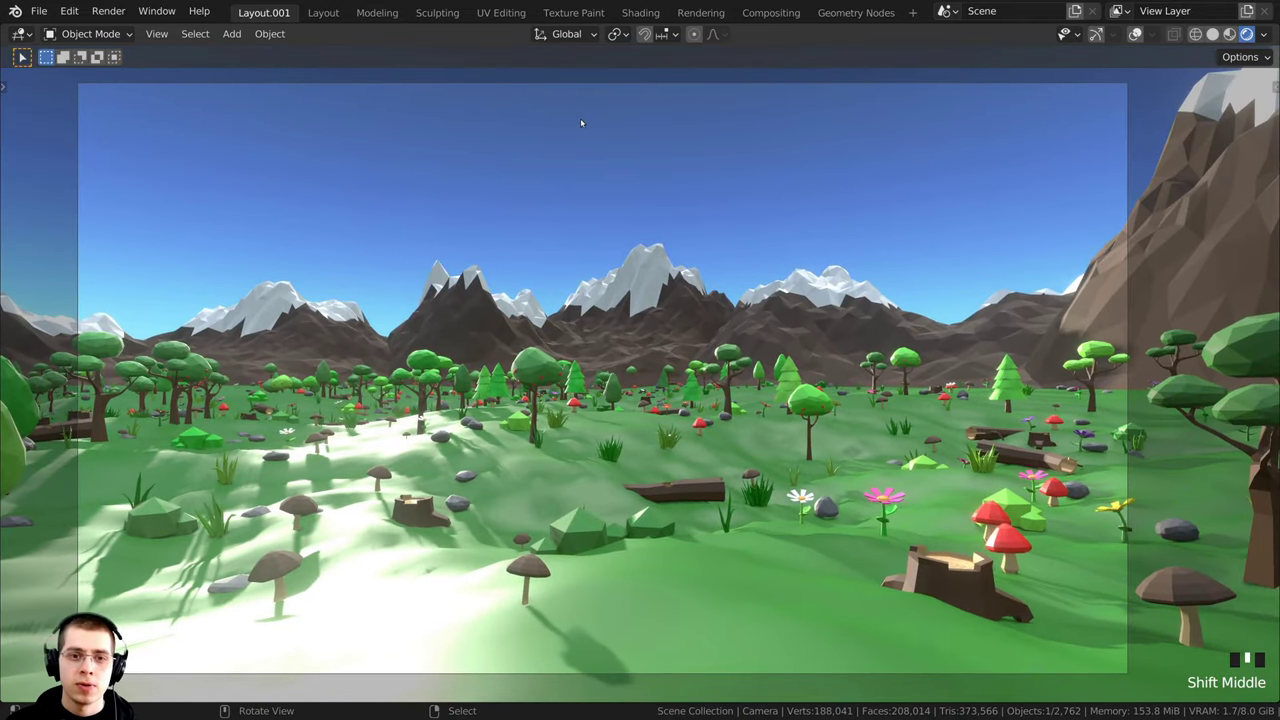
left_click(323, 12)
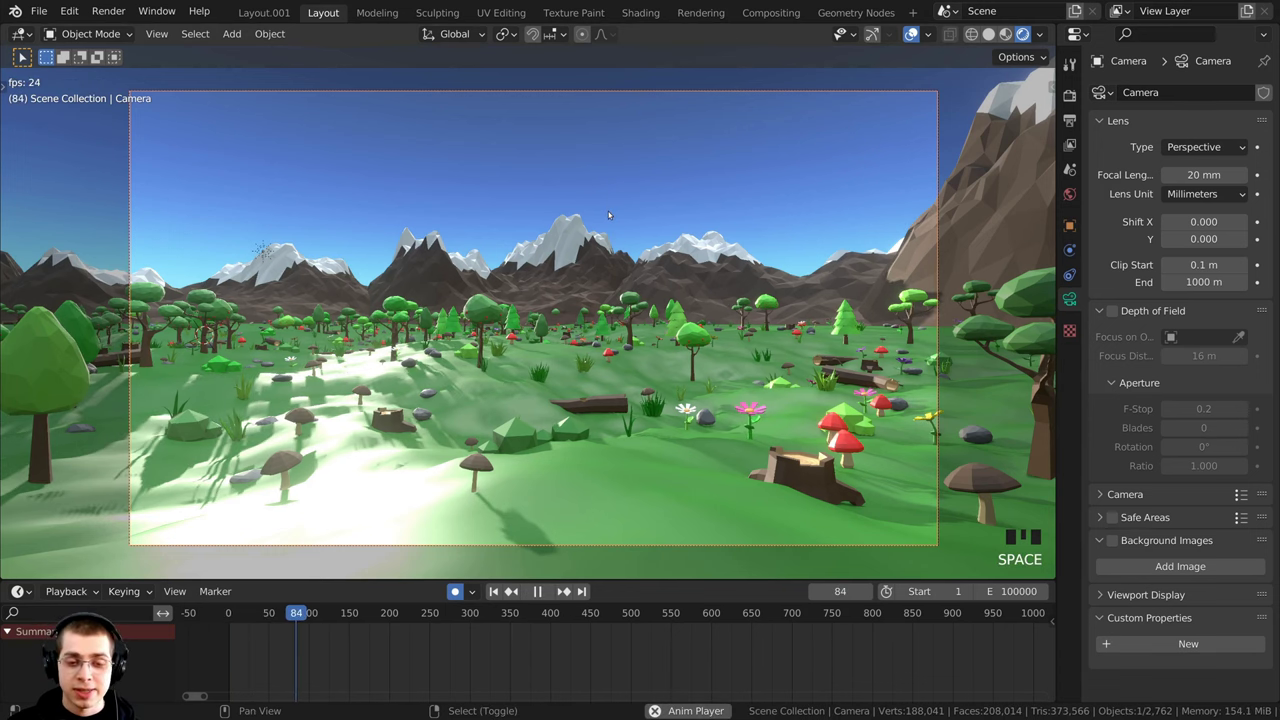
key("w")
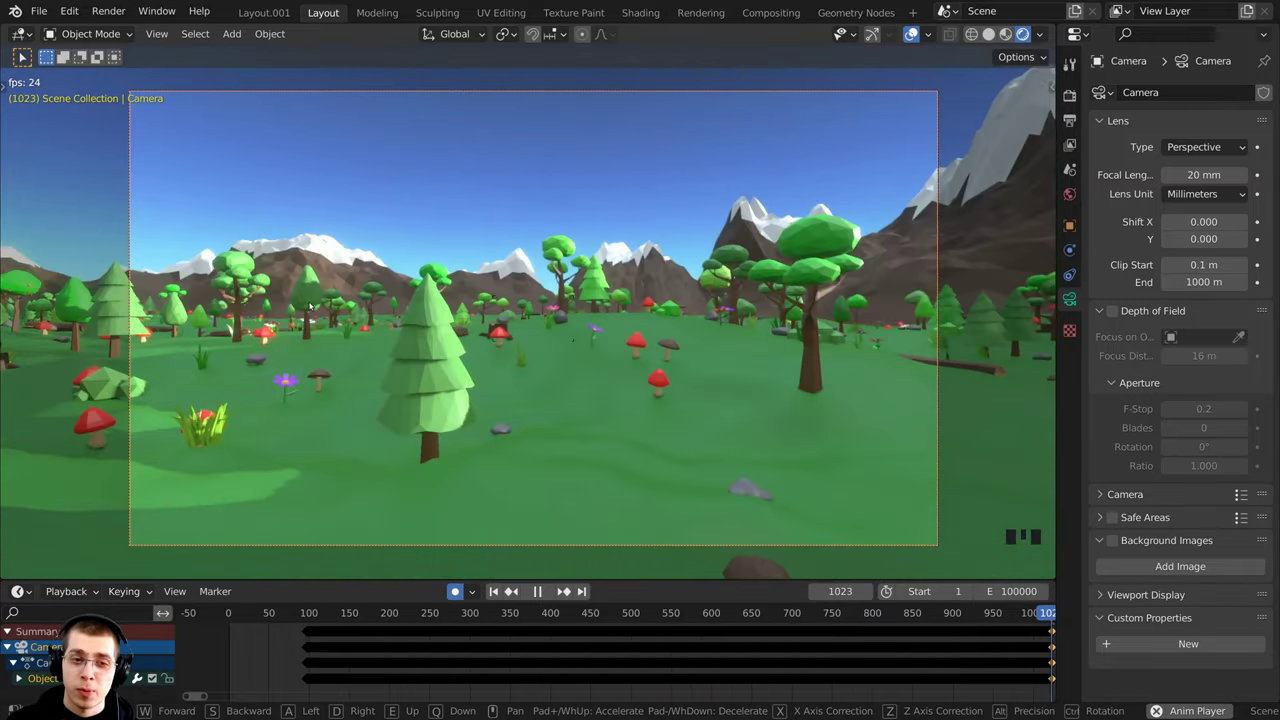
key("w")
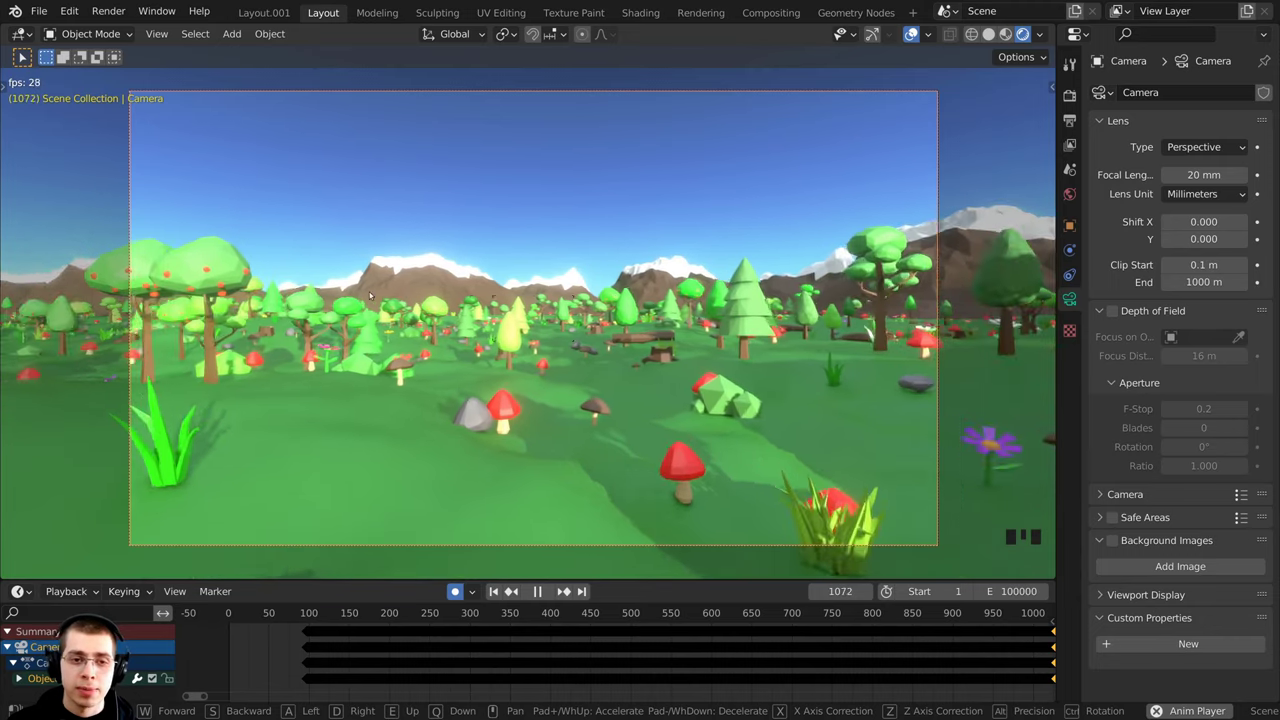
key("w")
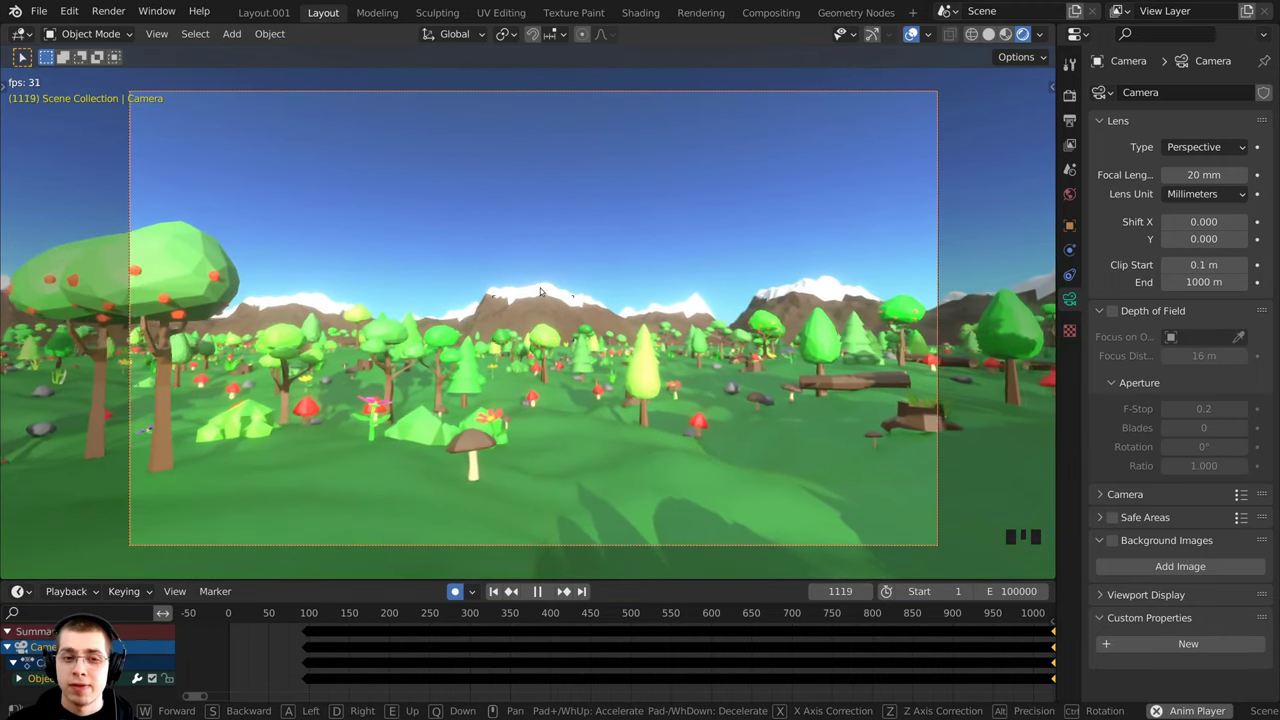
key("w")
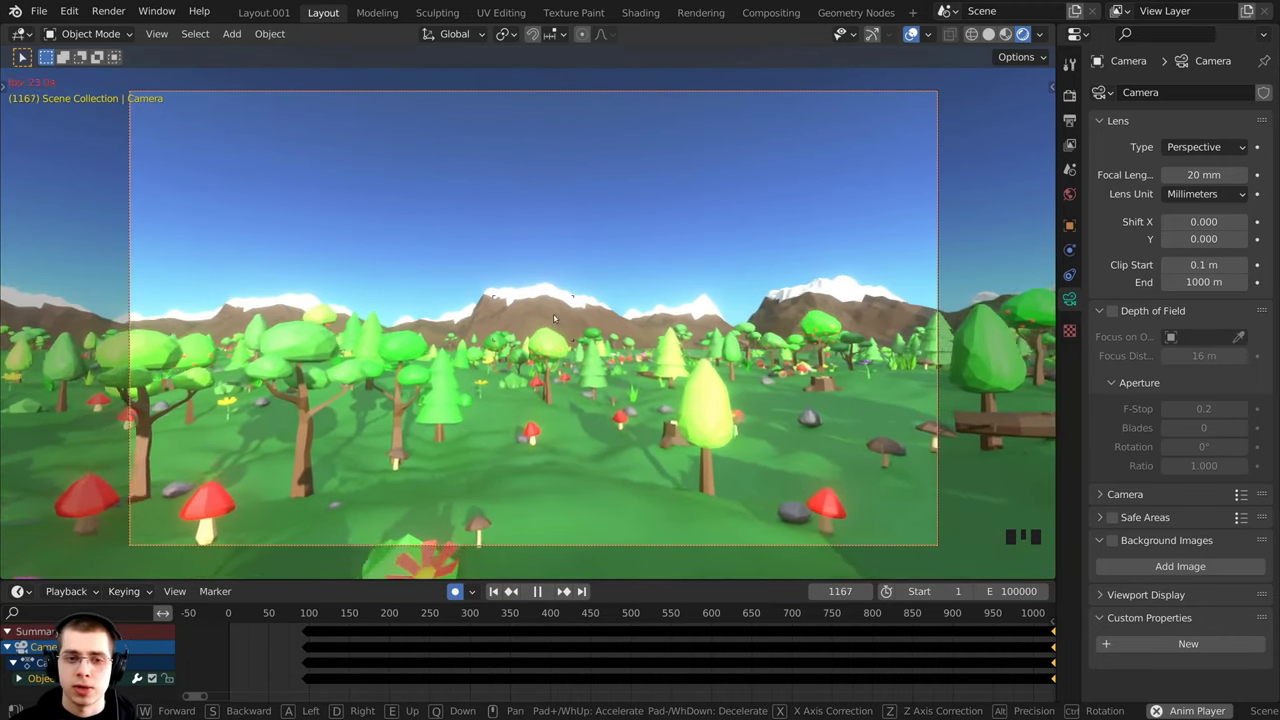
key("w")
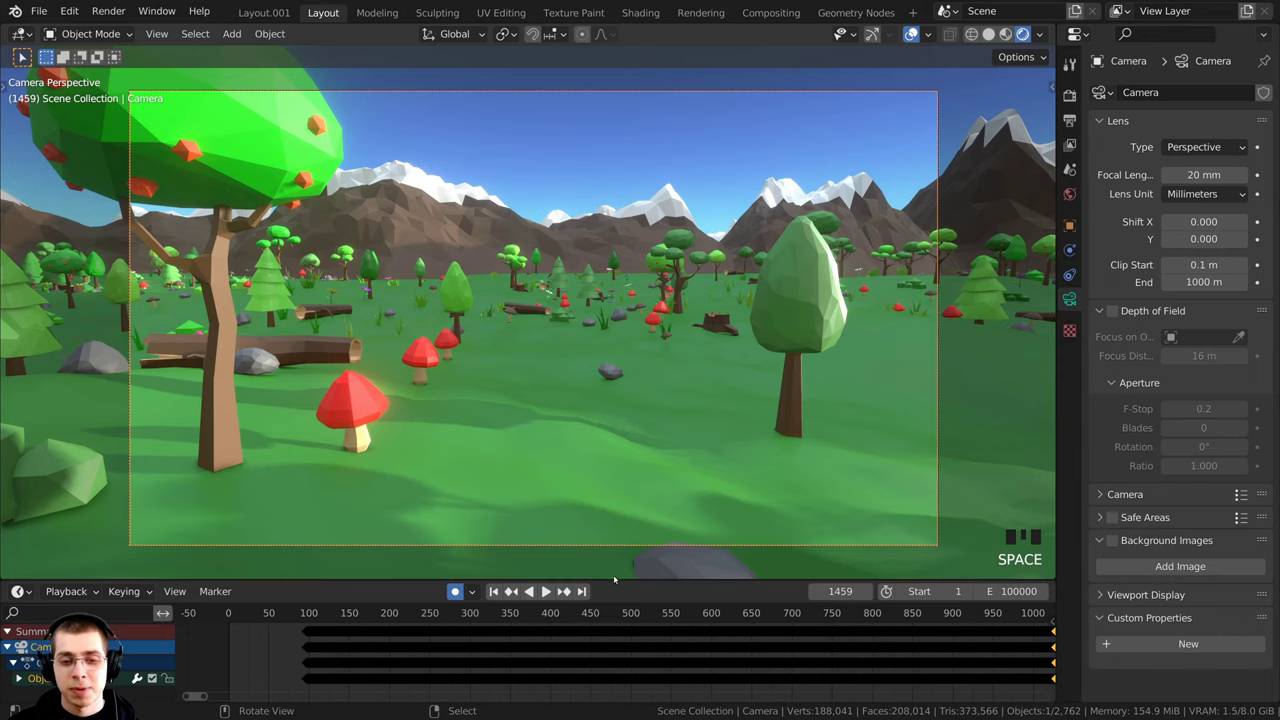
- Fit the recorded camera keyframes in the timeline and play back the flight from near its start
scroll(588, 622, "down", 5)
left_click_drag(652, 645, 484, 644)
left_click(541, 672)
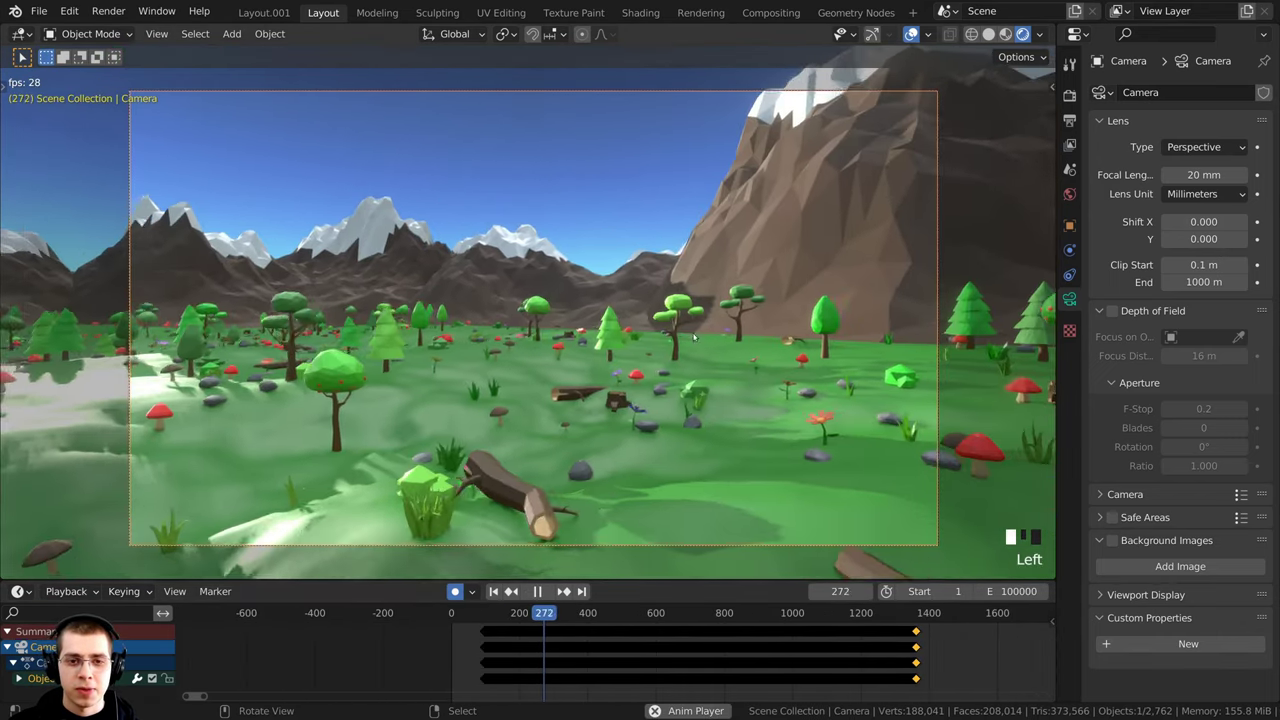
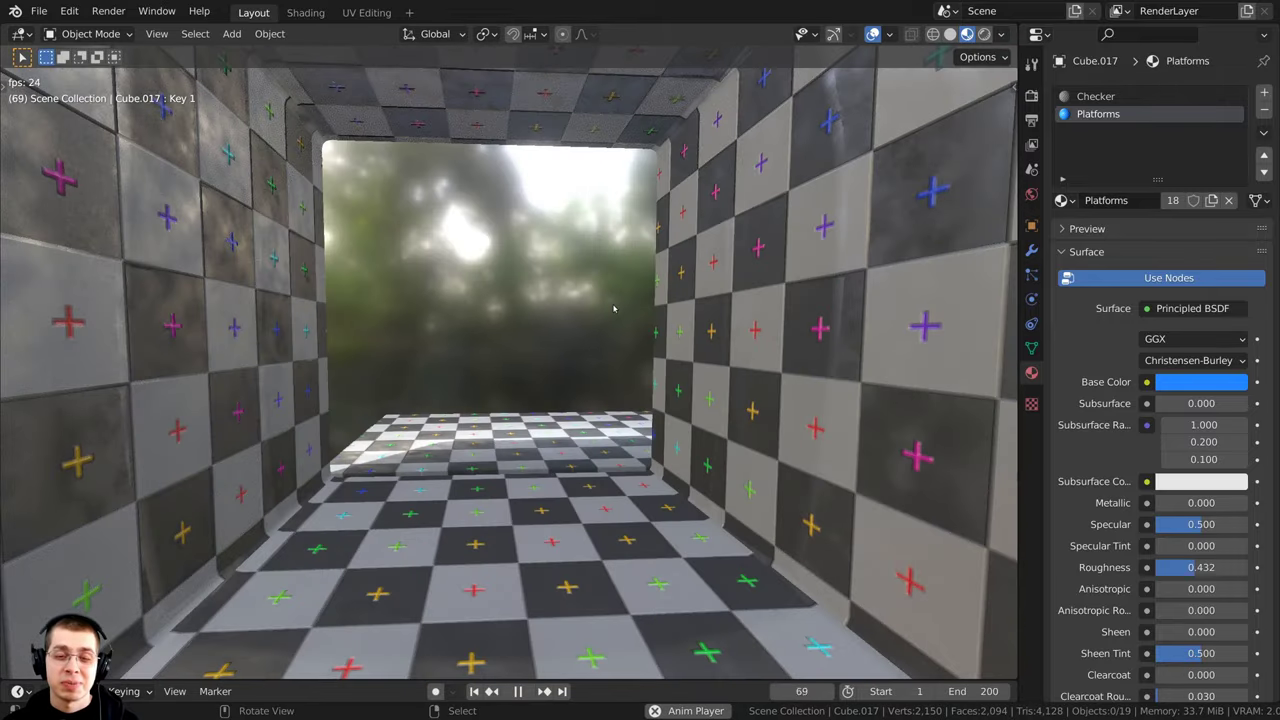
- Restart playback in the checkered level and use Walk Navigation to leave the corridor and cross the platform outside
key("space")
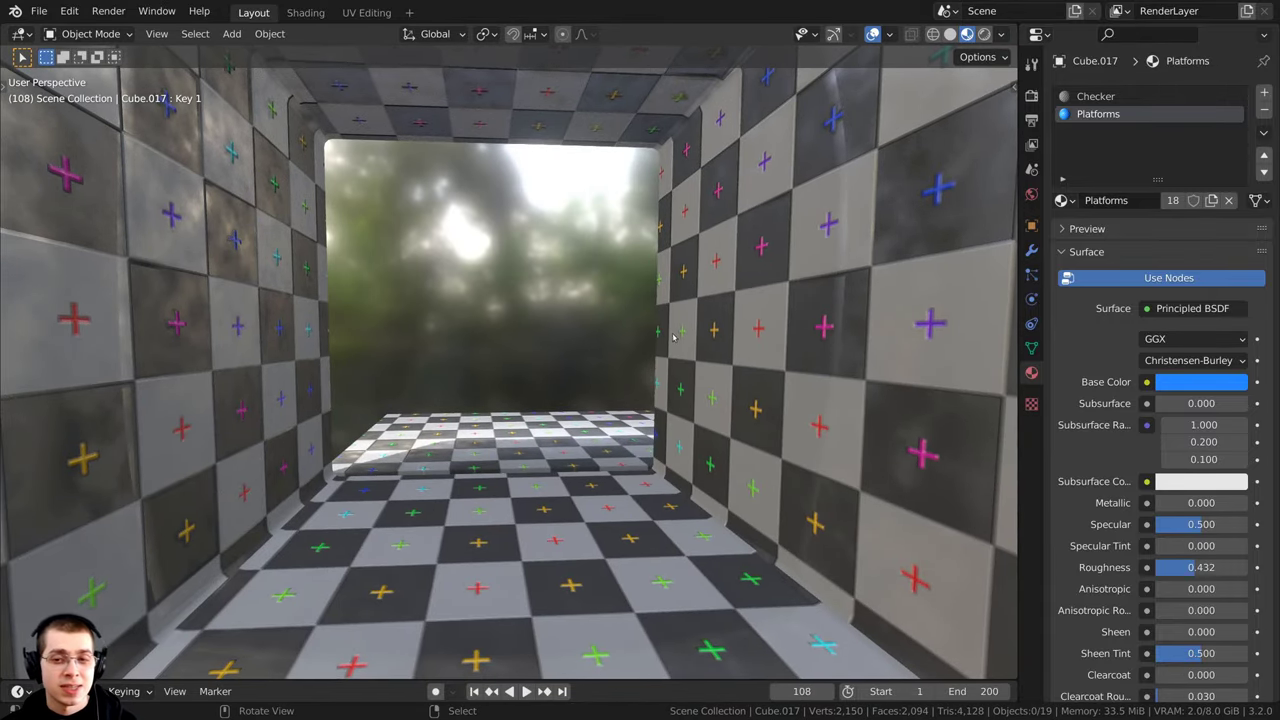
key("space")
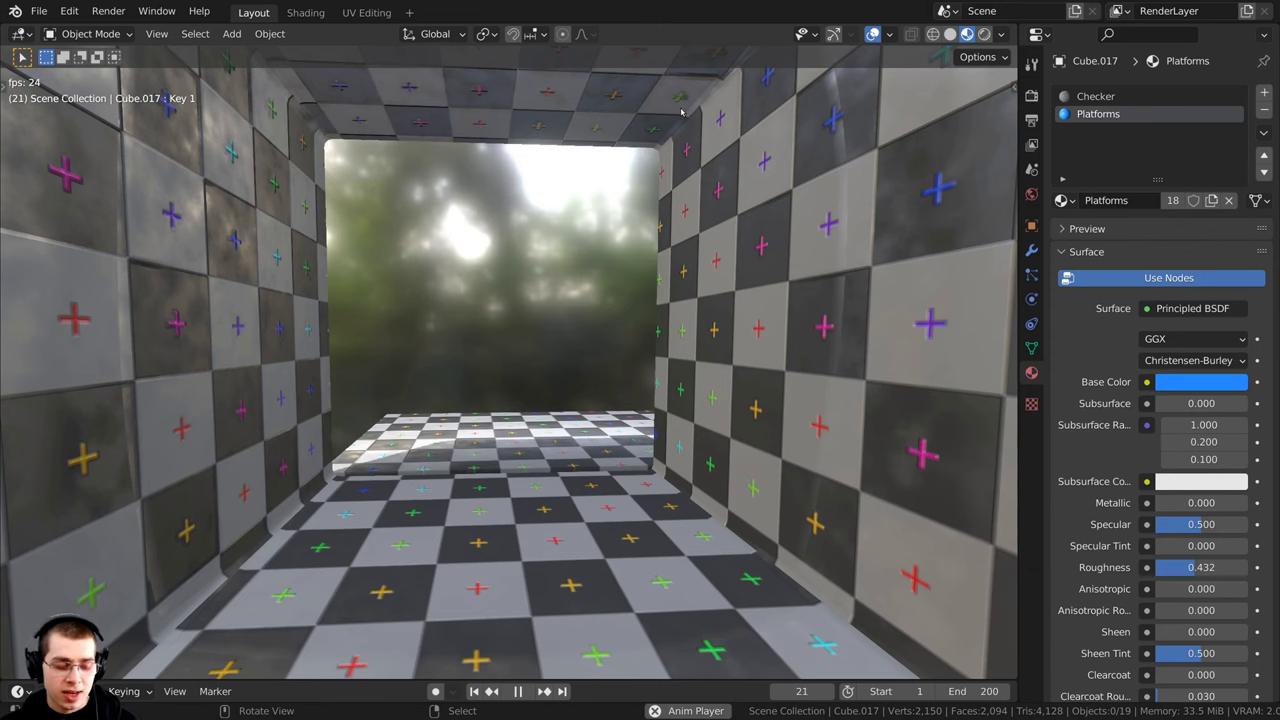
key("shift+grave")
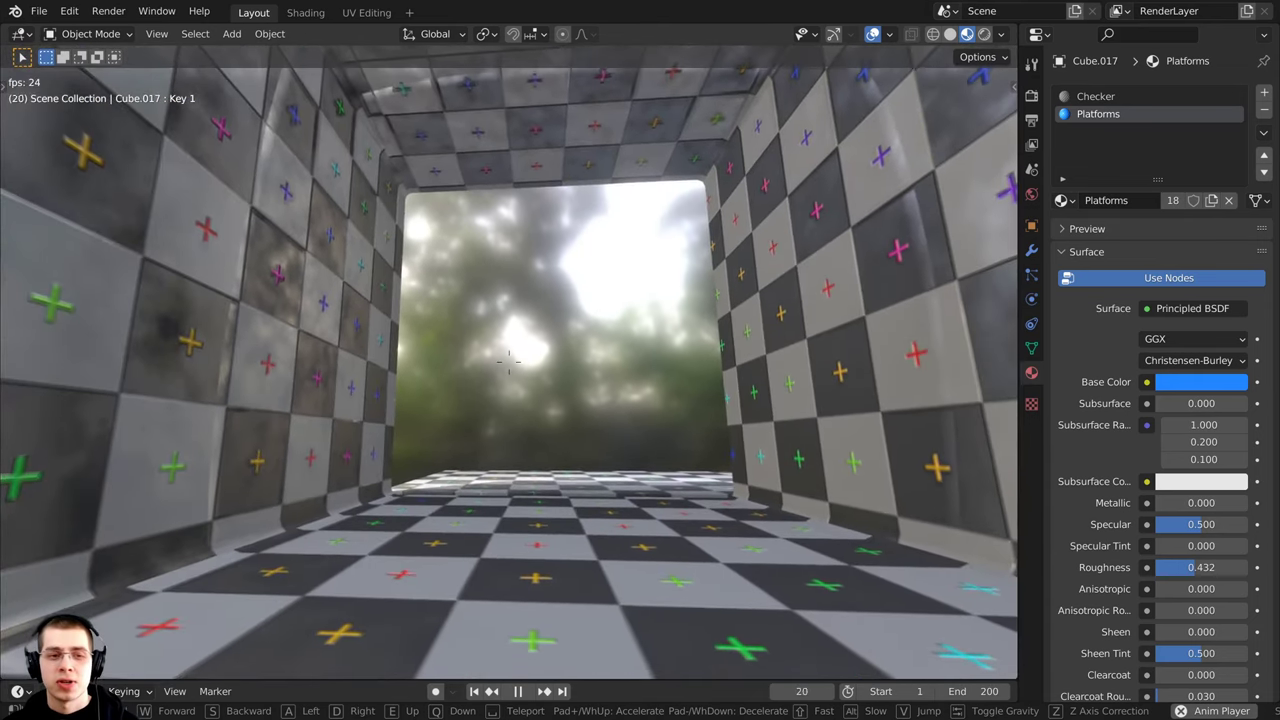
key("w")
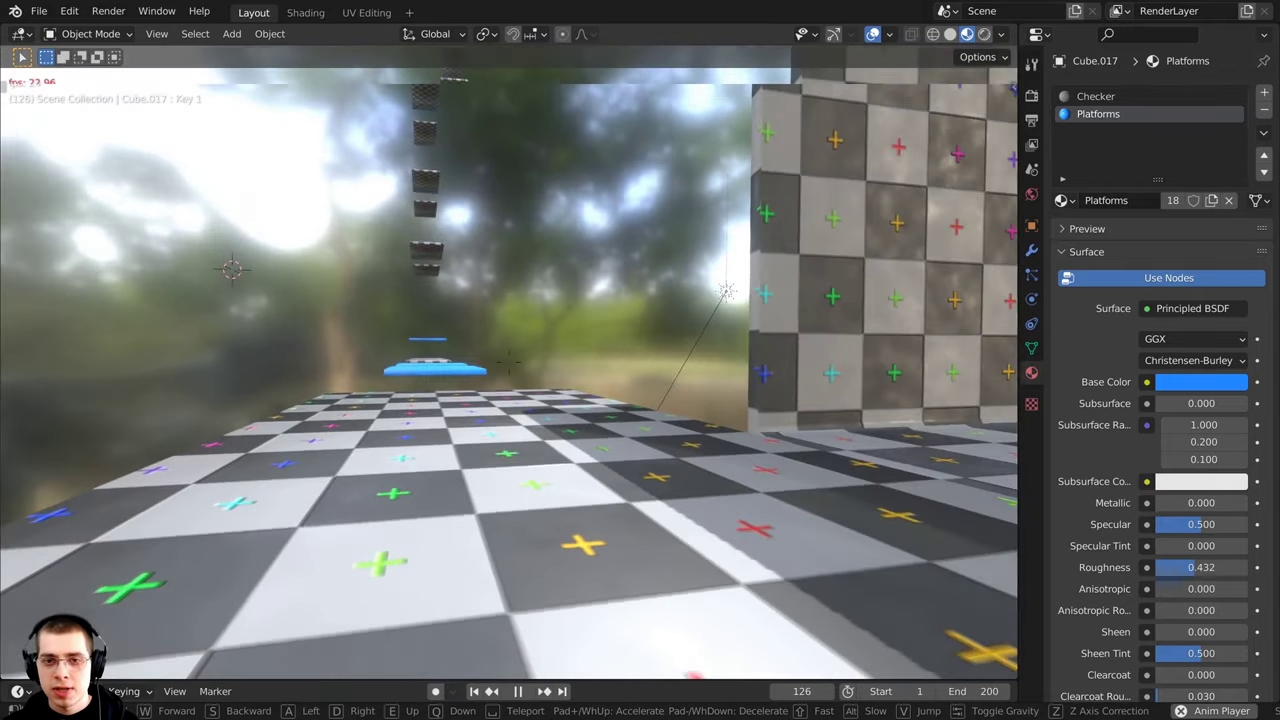
key("w")
key("w")
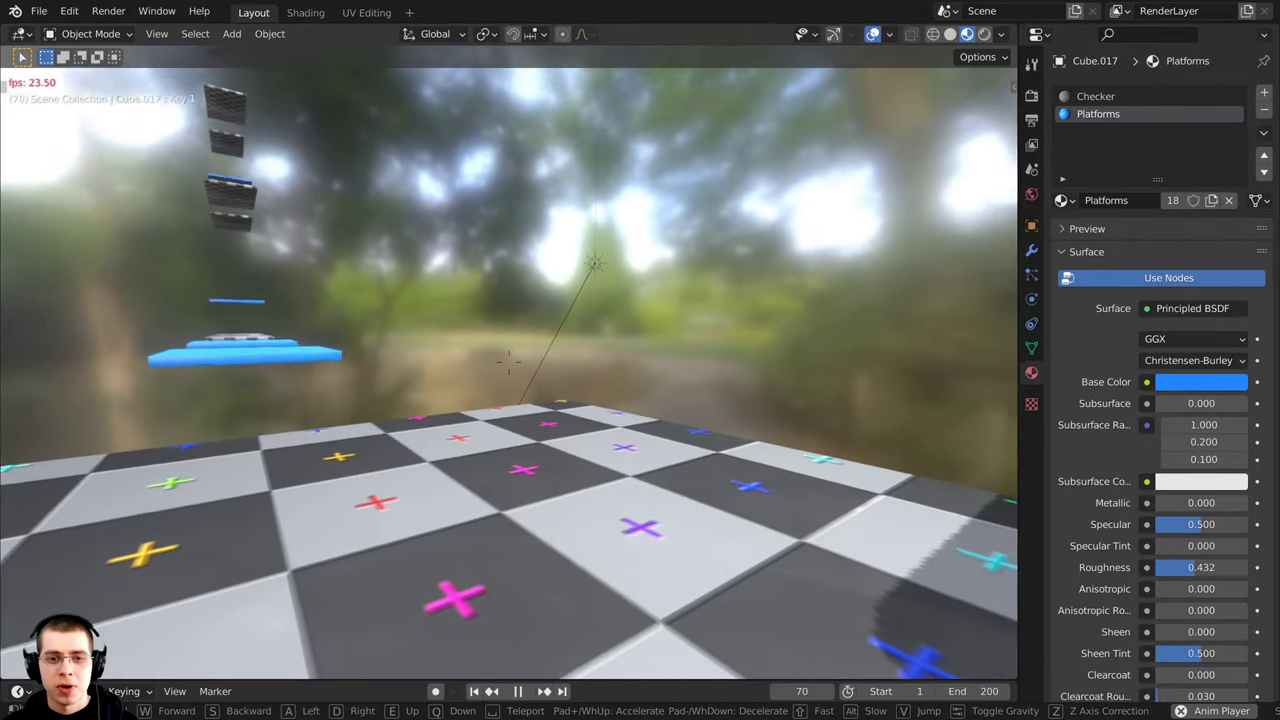
- Walk and jump across the moving blue platforms and checkered platforms while the animation keeps playing
key("w")
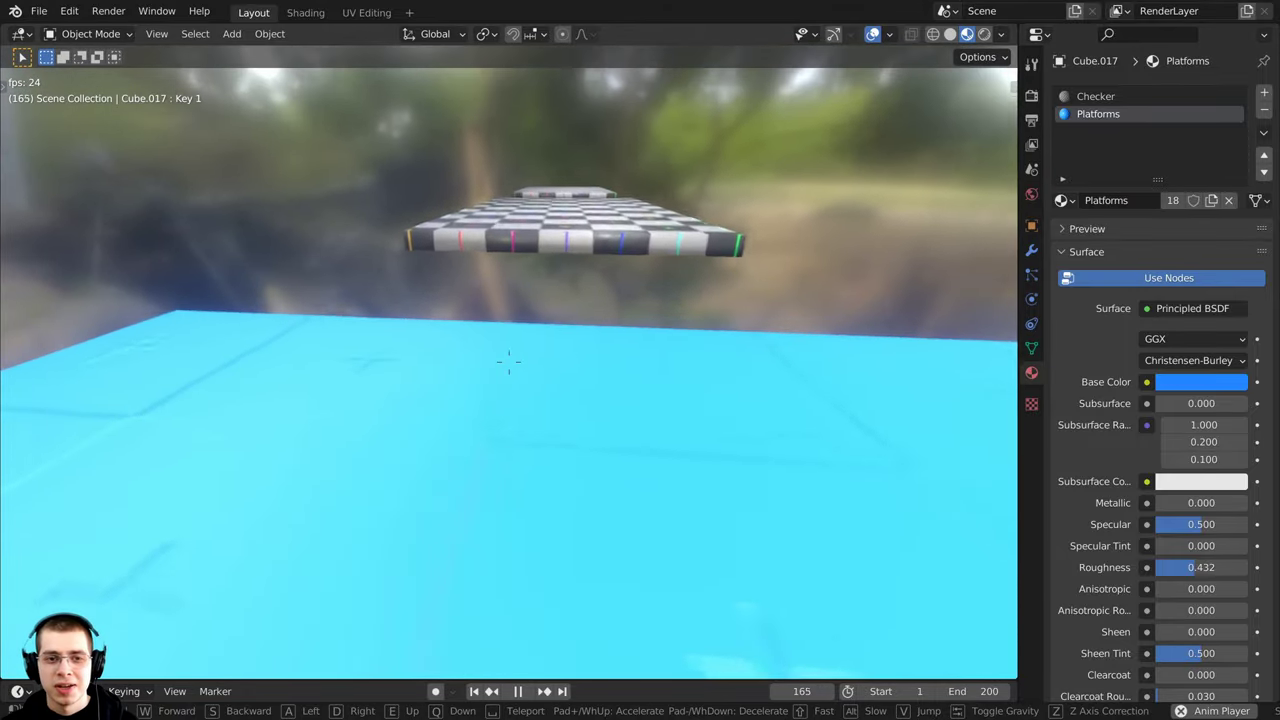
key("w")
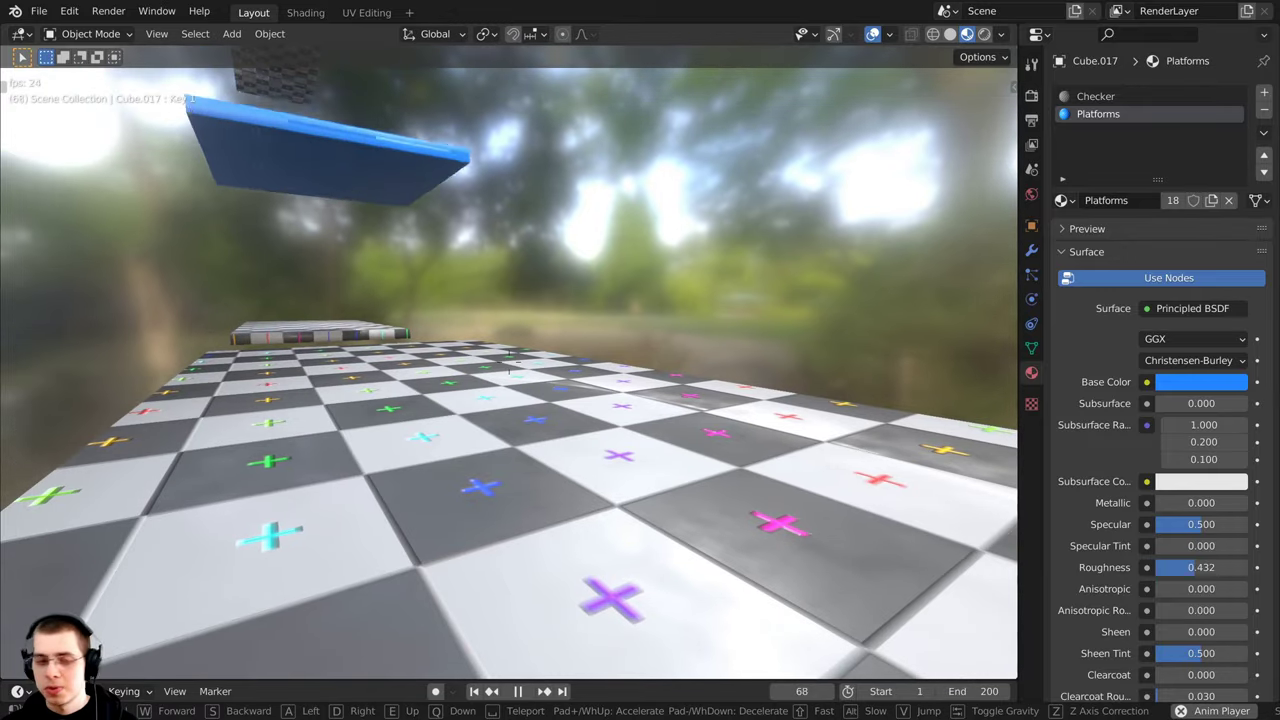
key("w")
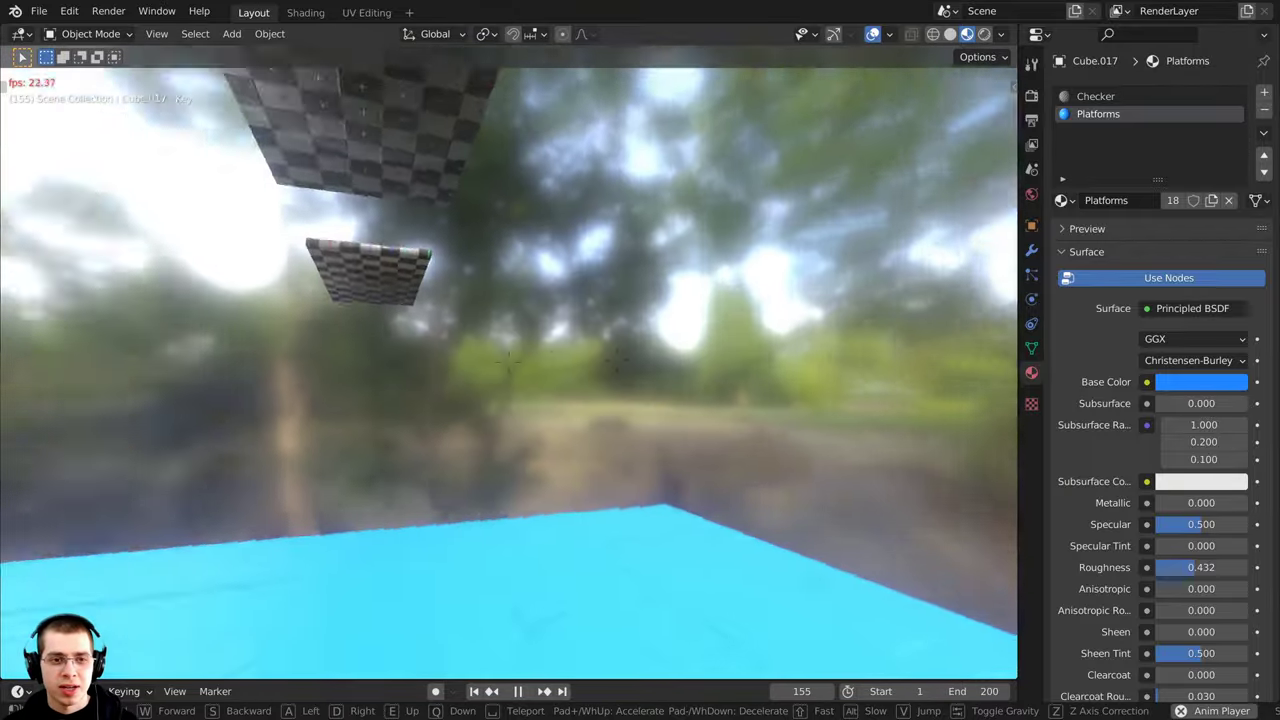
key("w")
key("v")
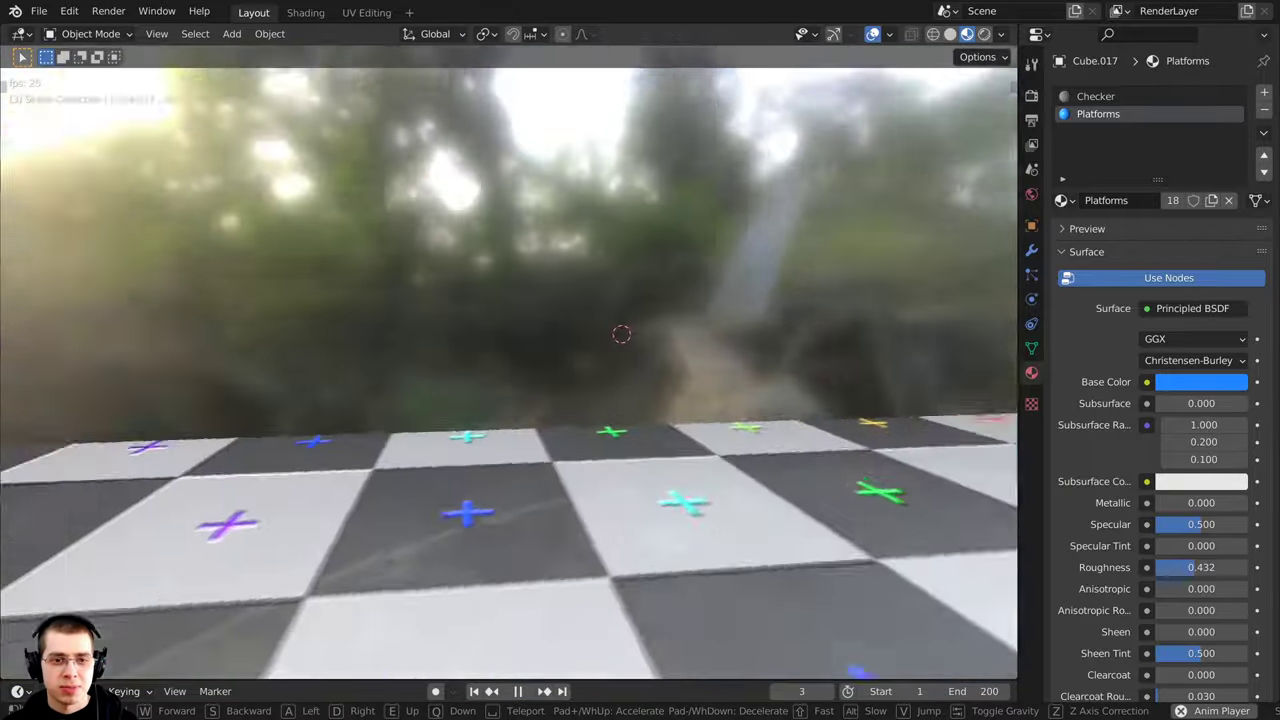
- Make the 3D viewport fullscreen and walk along the checkered floor onto the blue moving platform
key("ctrl+alt+space")
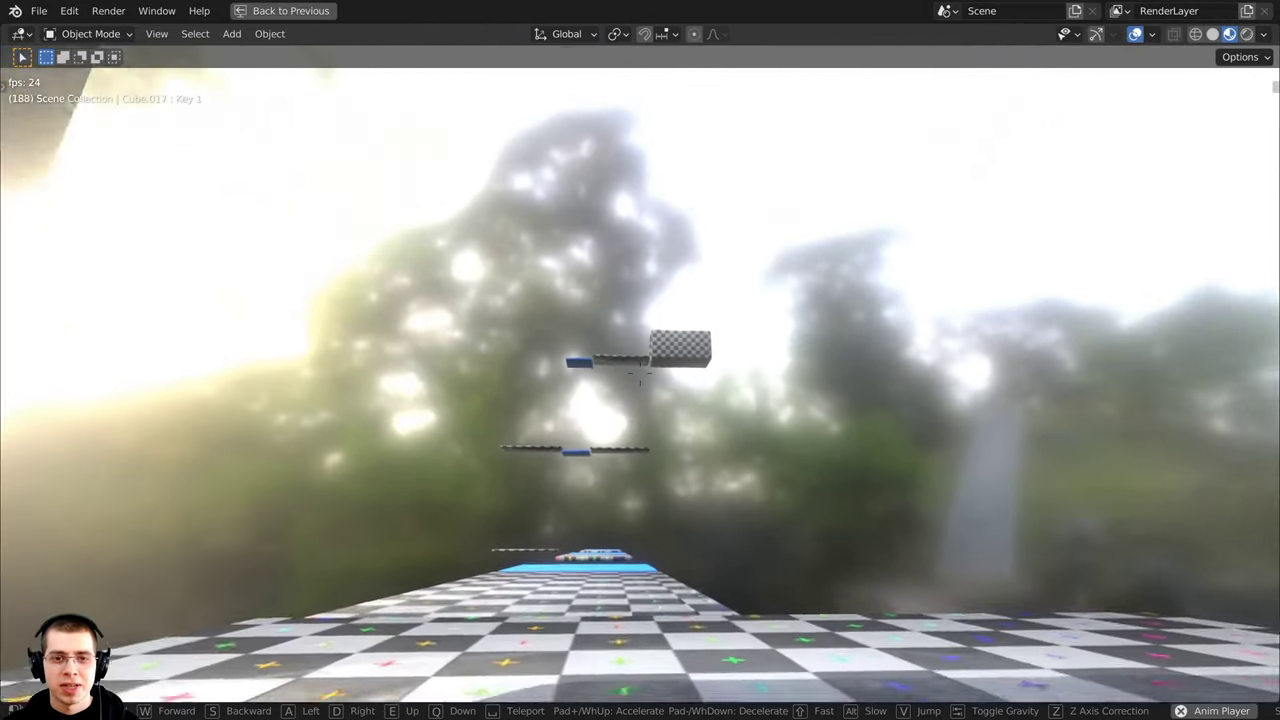
key("w")
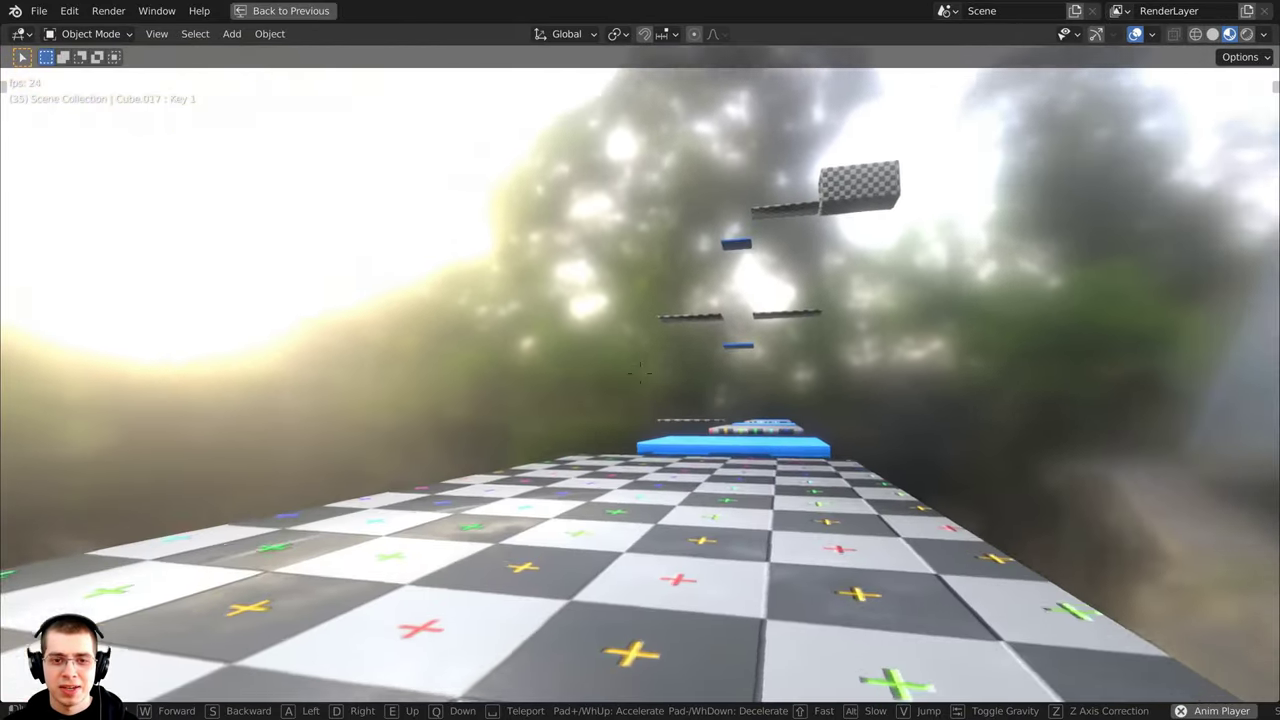
key("w")
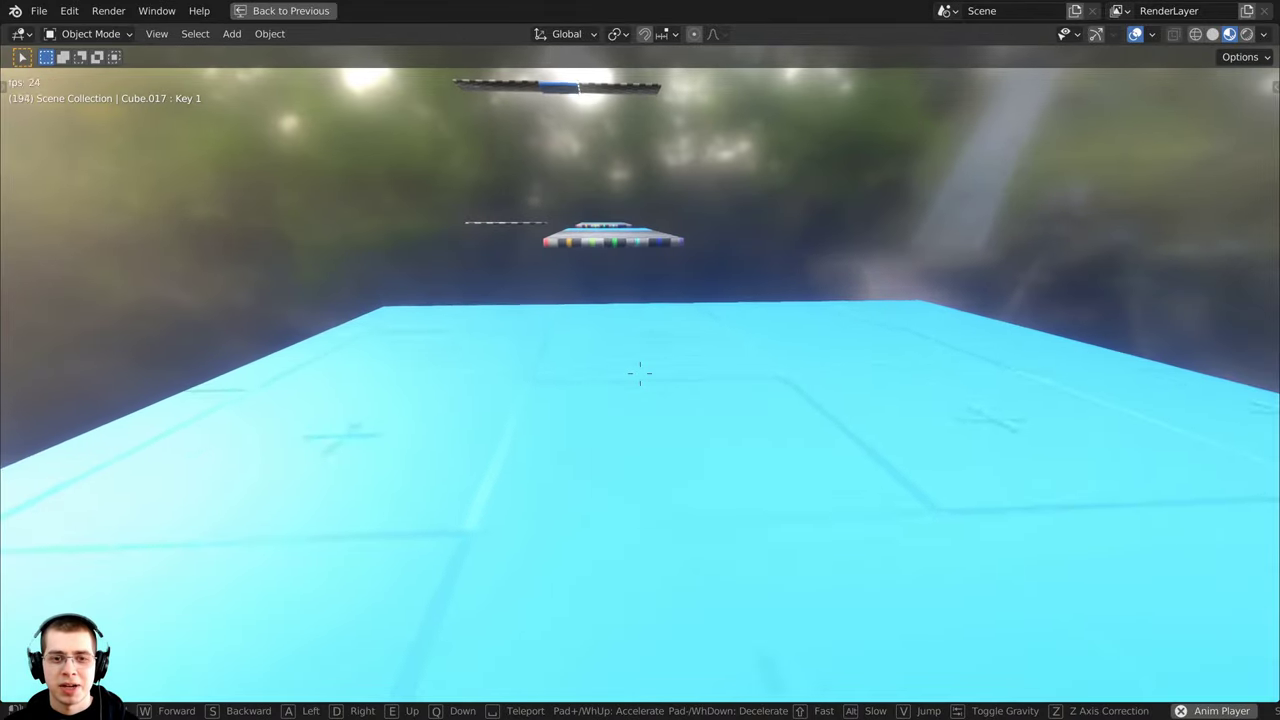
key("w")
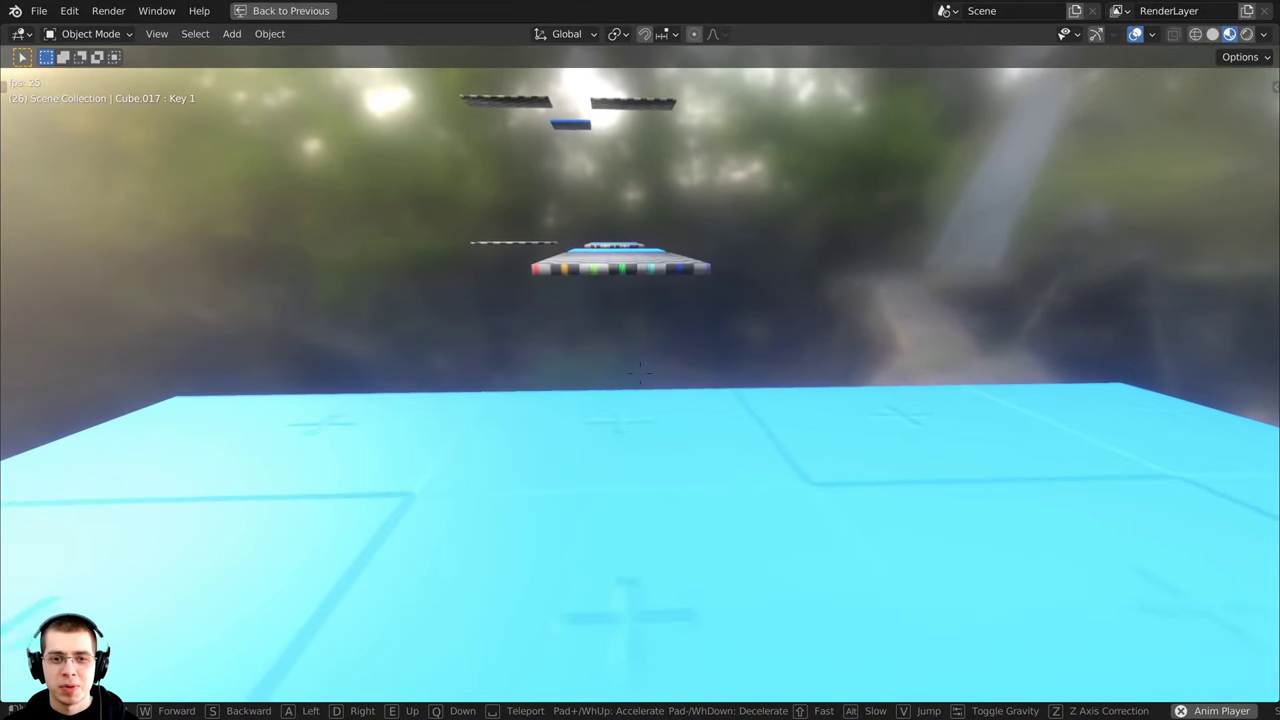
key("w")
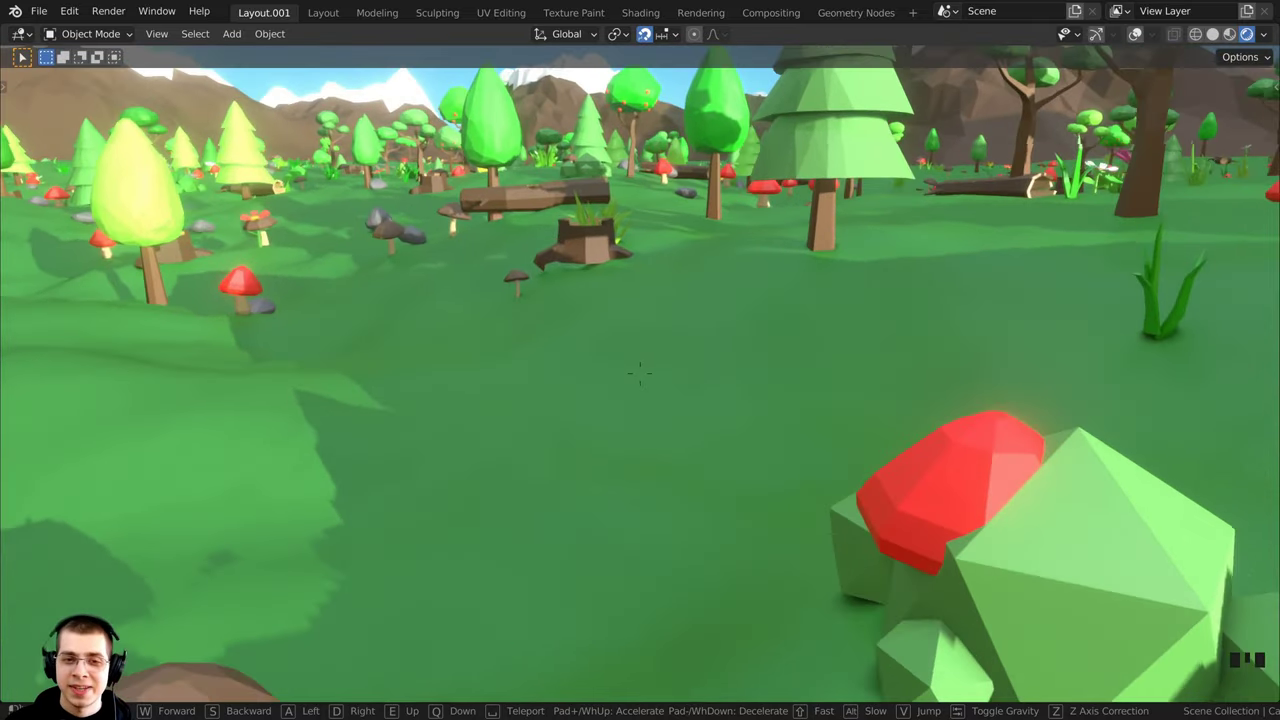
- Walk forward through the low-poly forest, past the tree stump and fallen logs, using Walk Navigation
key("w")
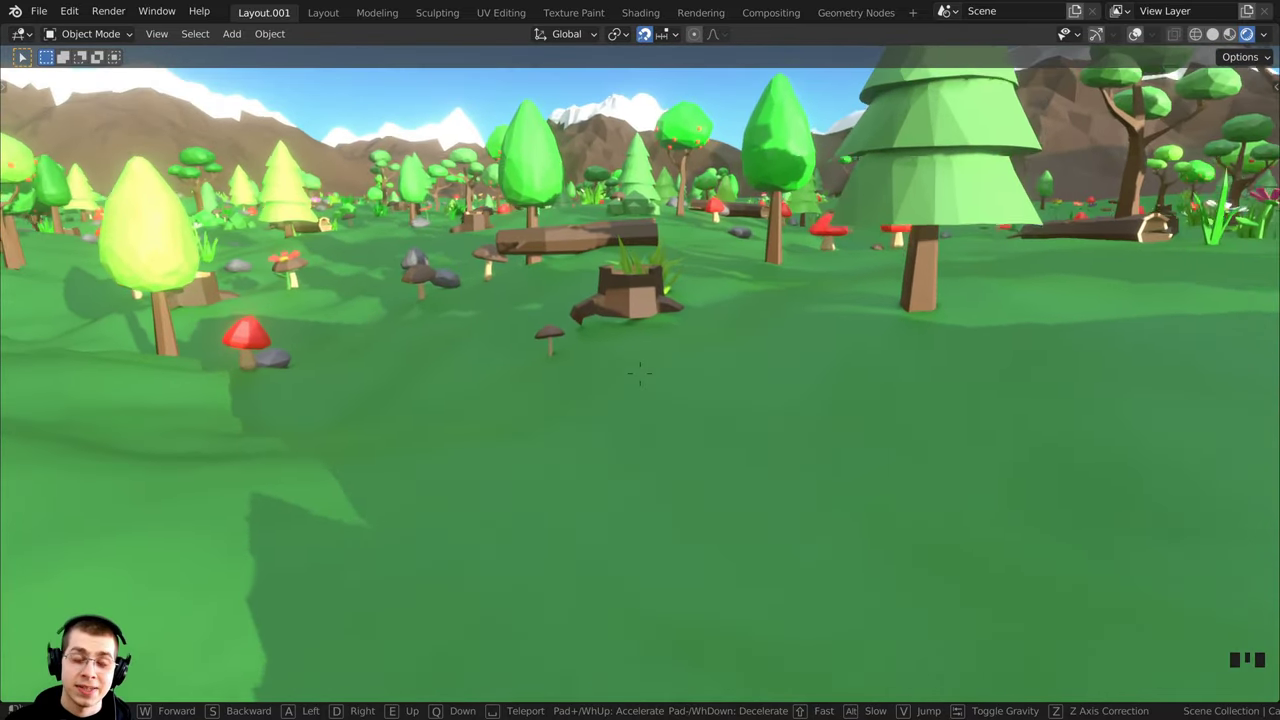
key("w")
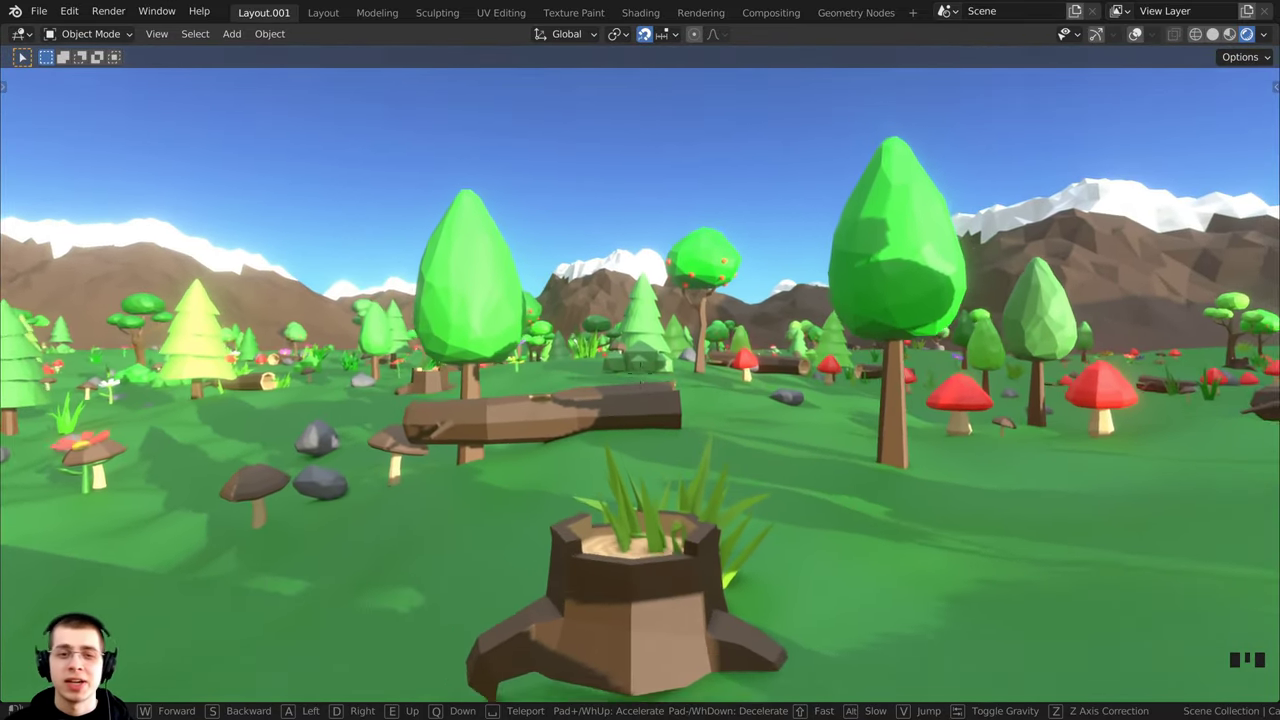
key("w")
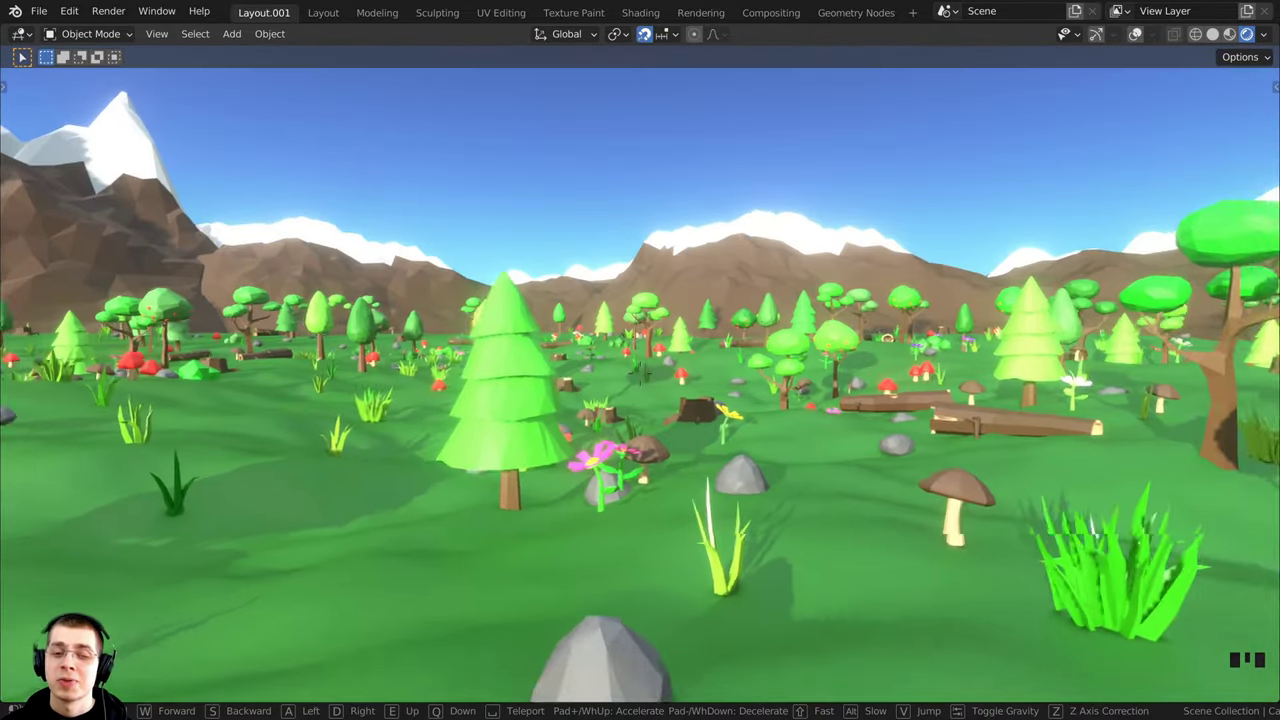
key("w")
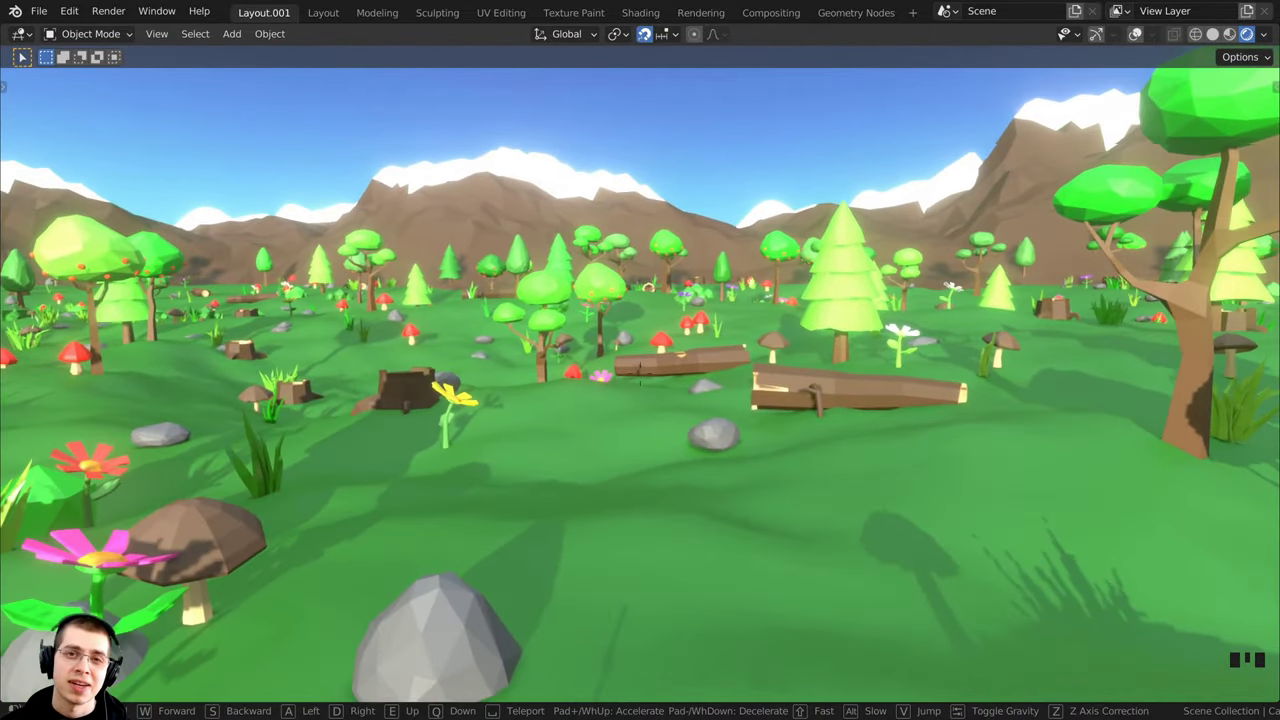